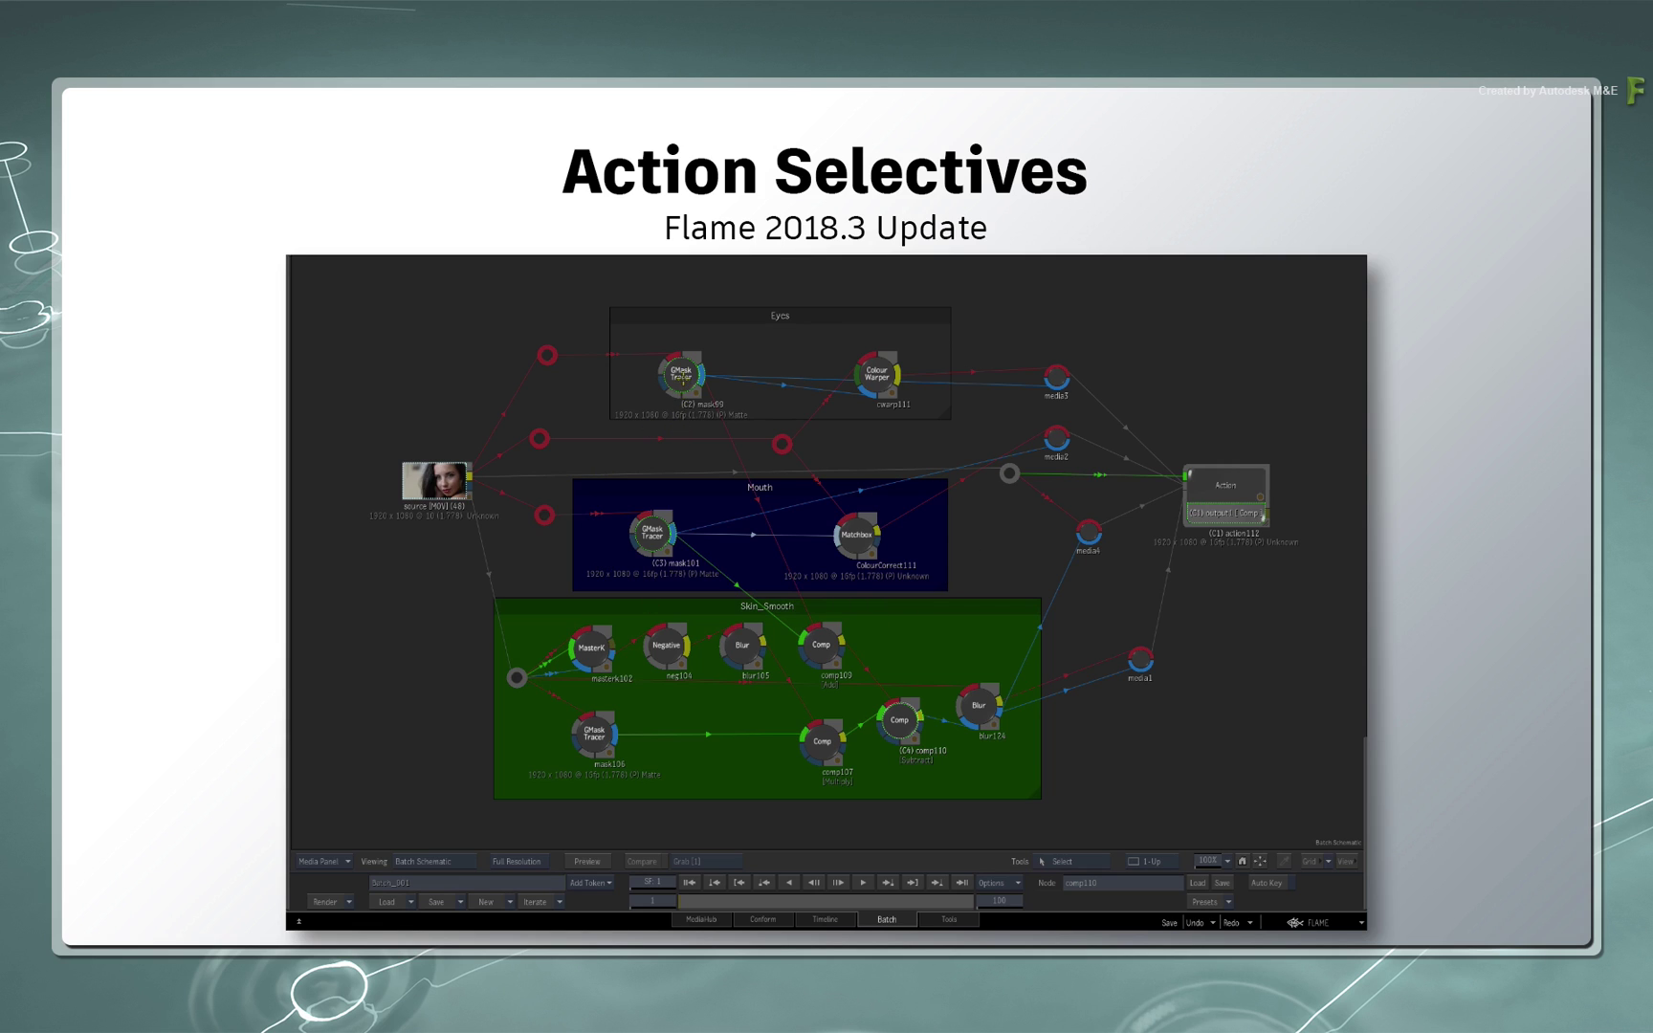
Preview the mask99 eyes matte and the blur124 output, returning to the schematic after each.
left_click(680, 379)
key("F4")
key("F8")
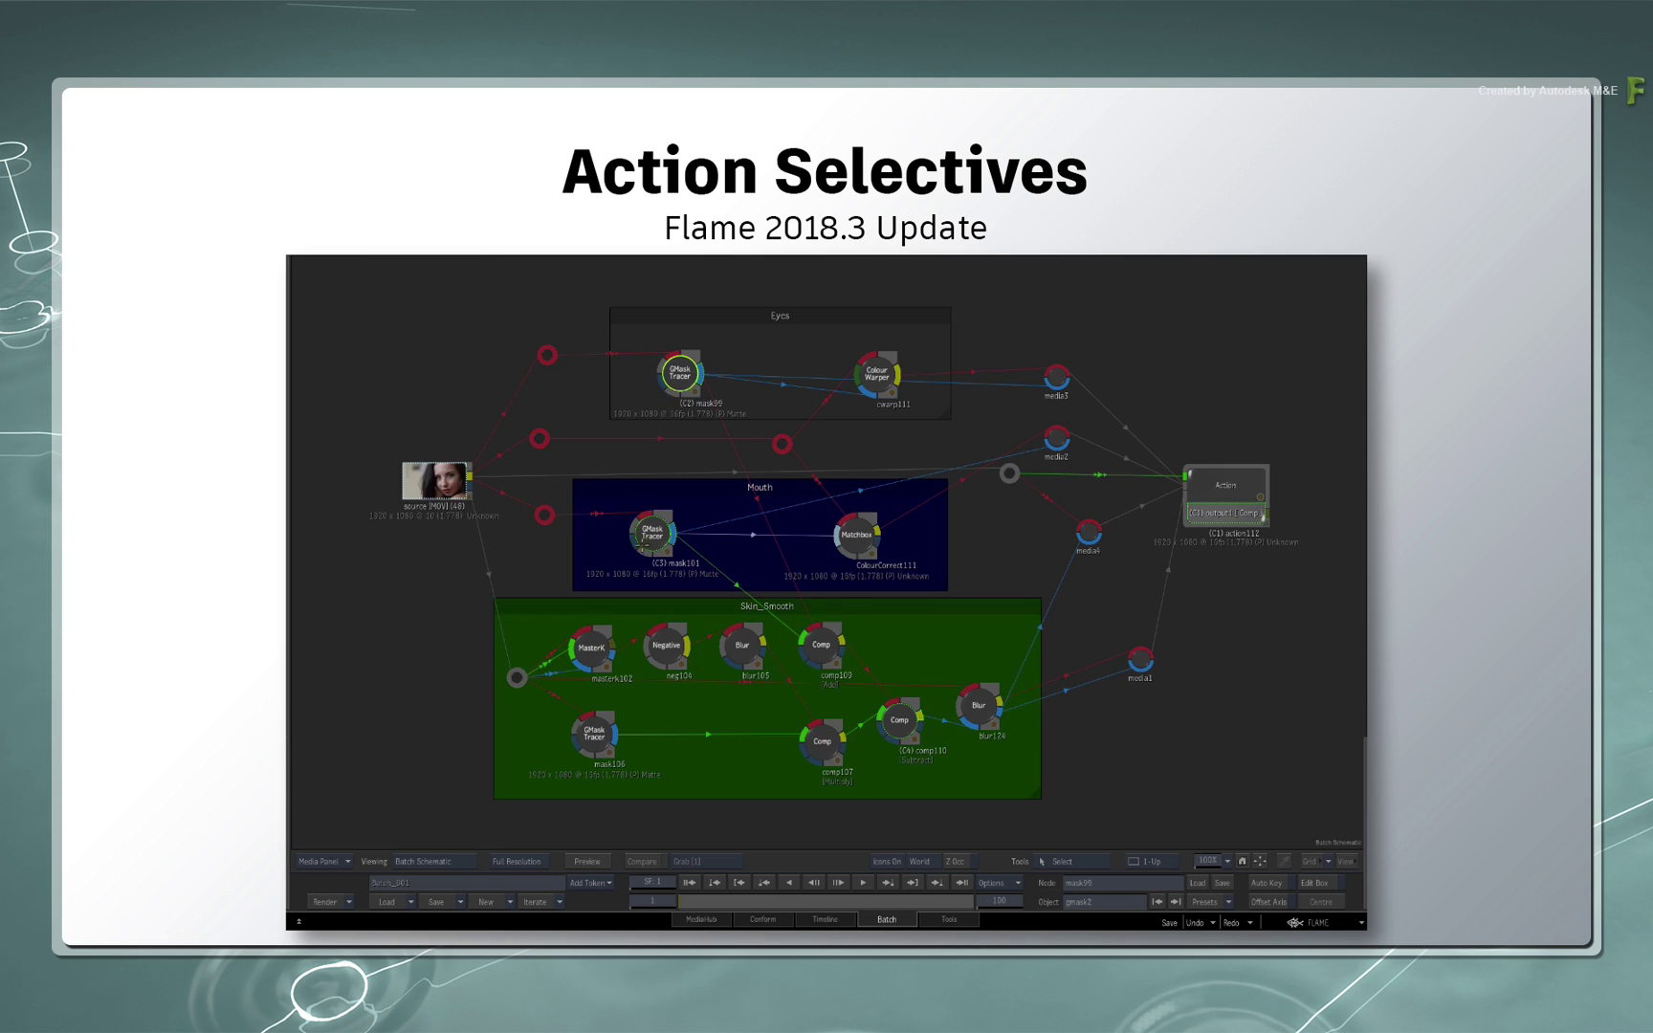
left_click(978, 706)
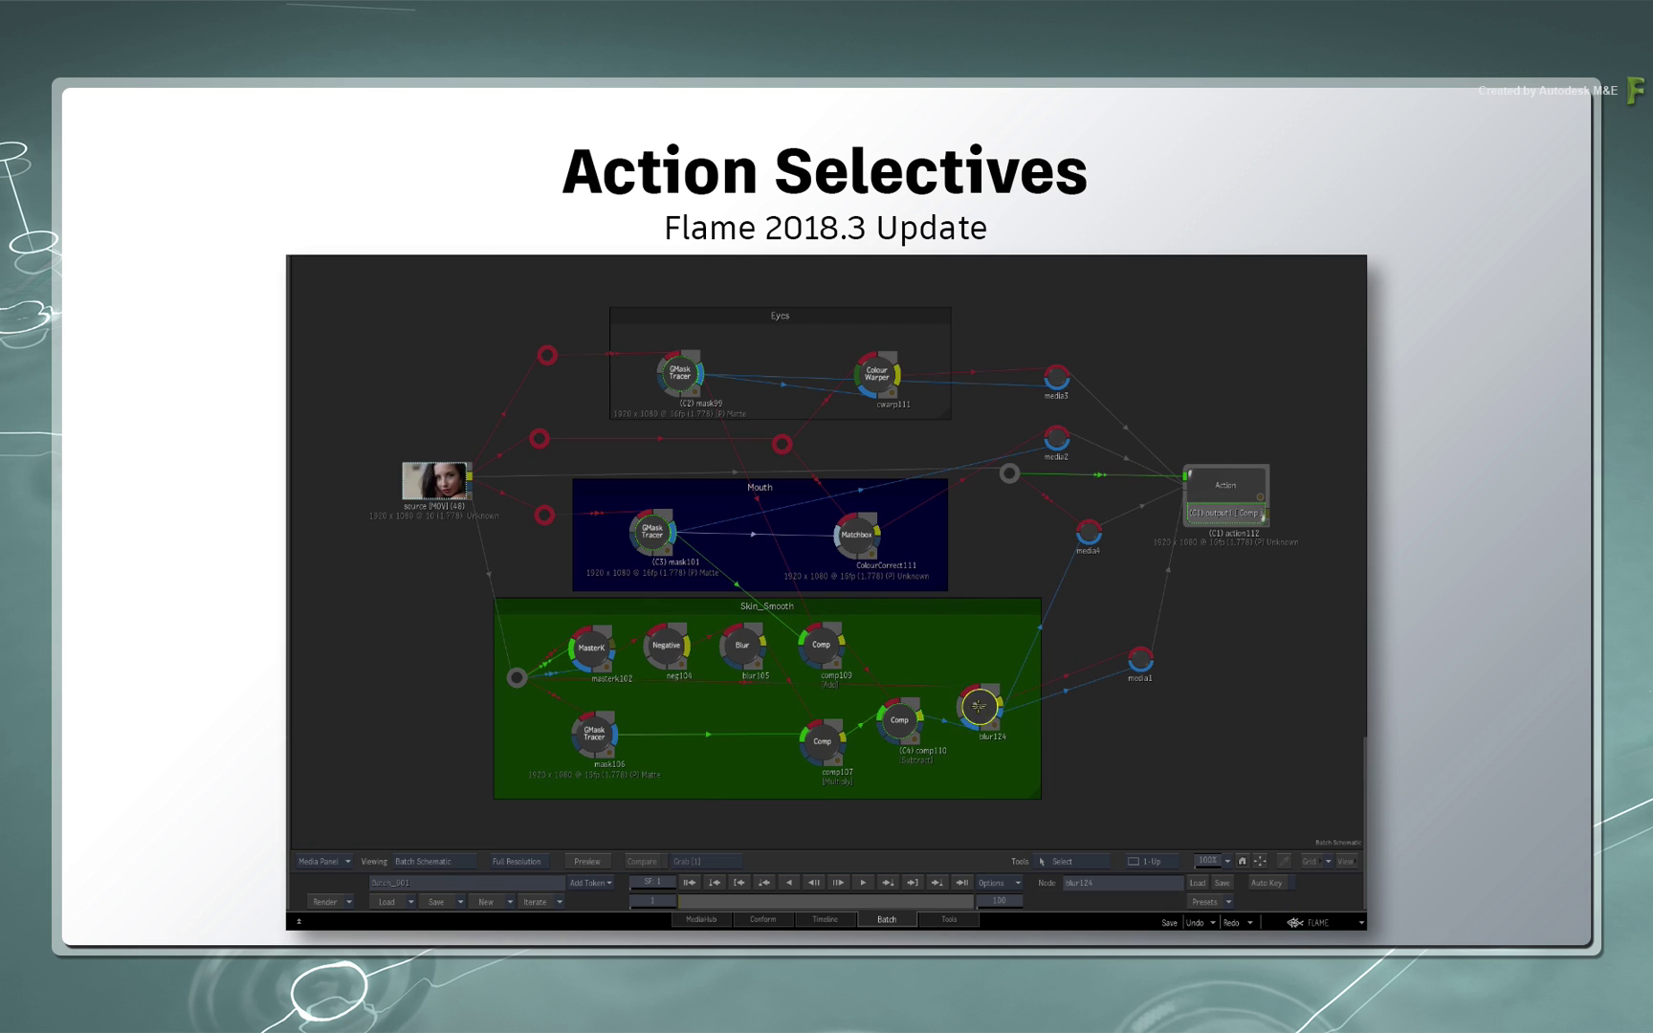
key("F4")
key("F8")
Cycle the face, eye, mouth and skin matte views, check the final result, and inspect the Action node.
key("1")
key("2")
key("3")
key("4")
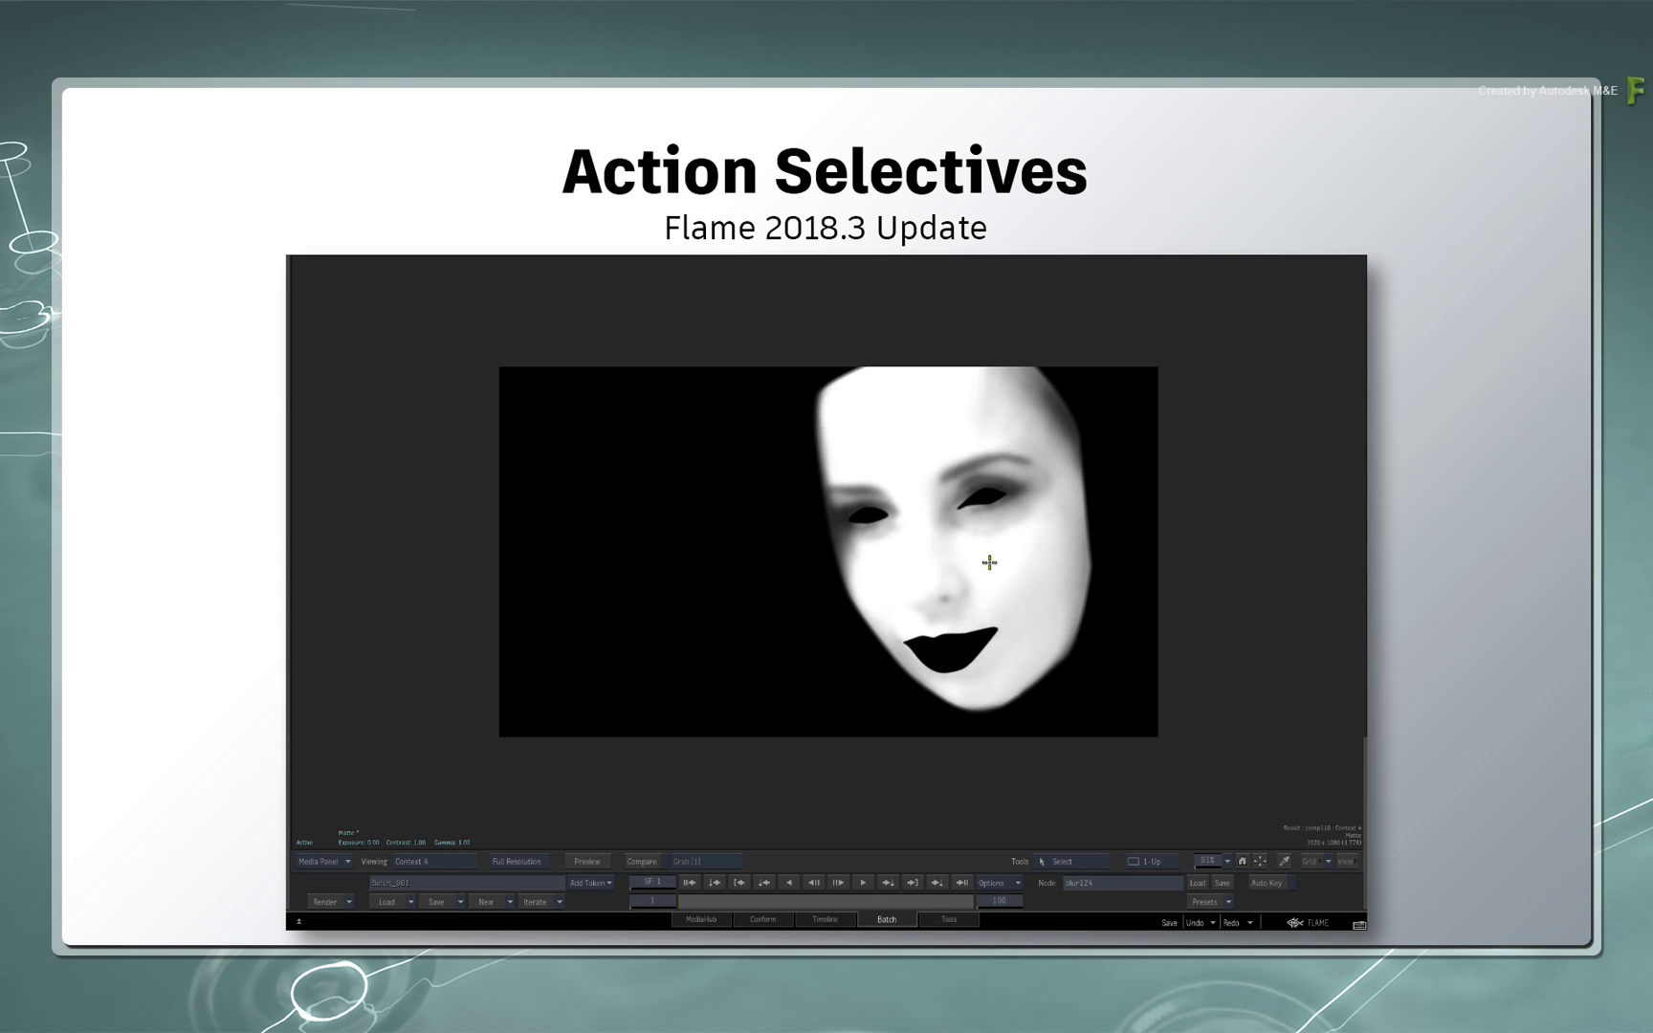
key("F4")
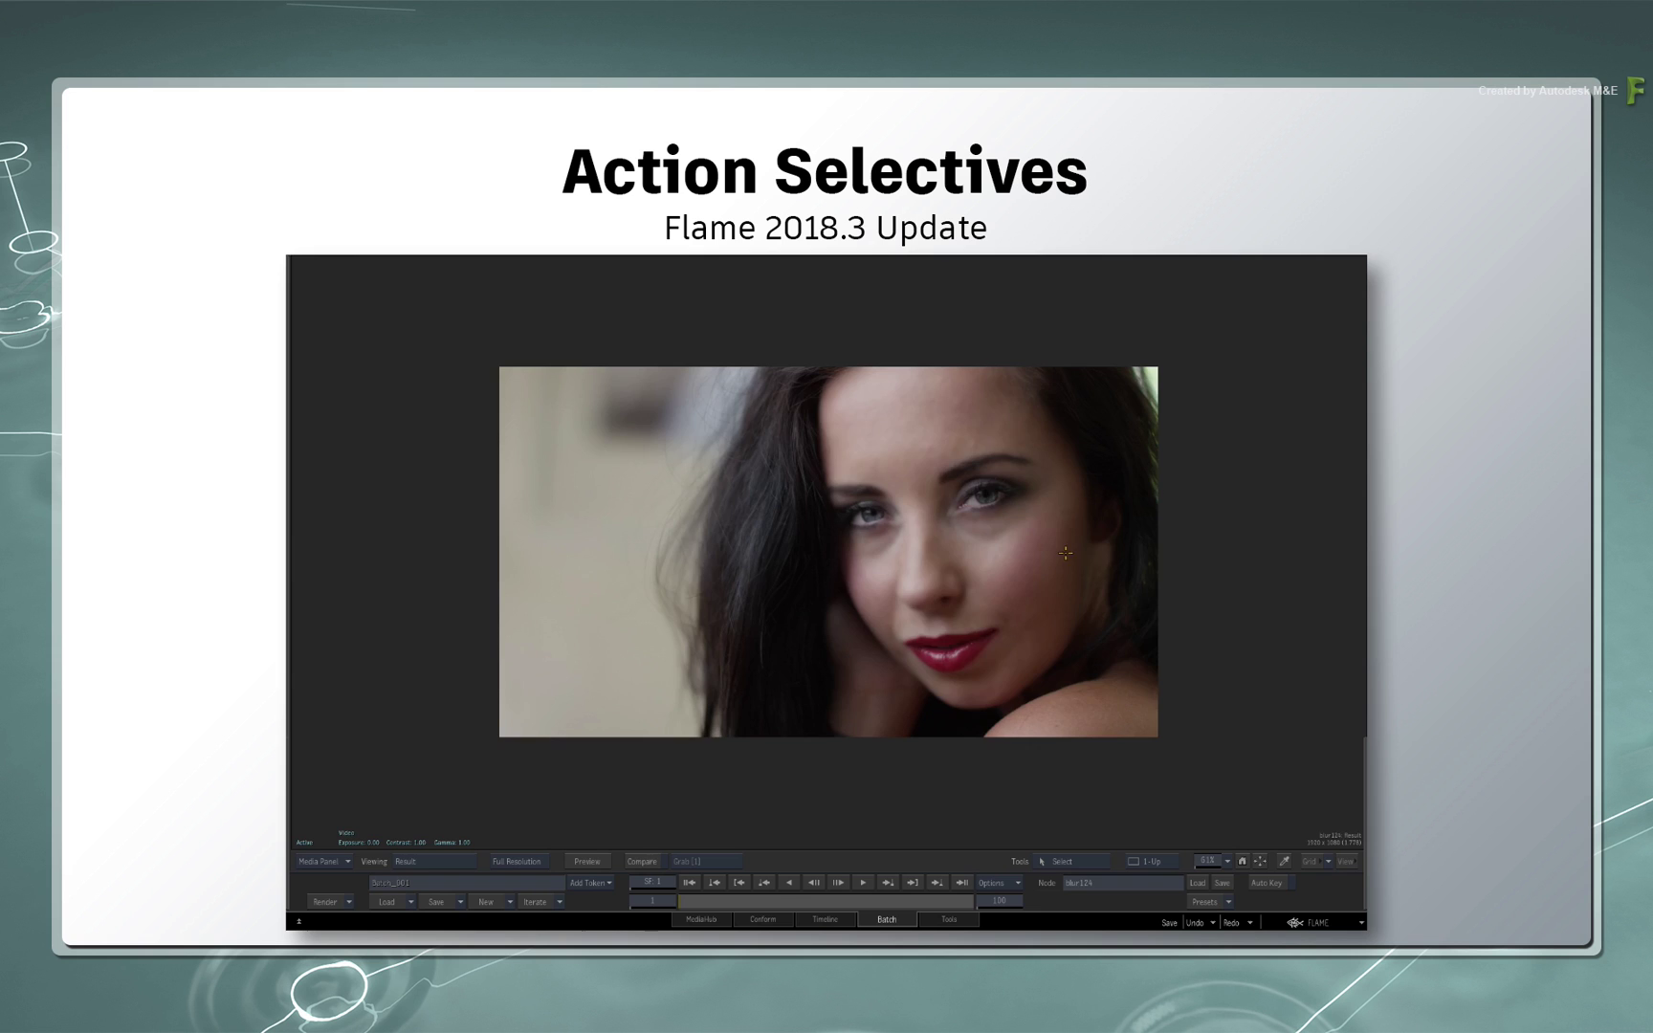
key("F4")
double_click(1210, 487)
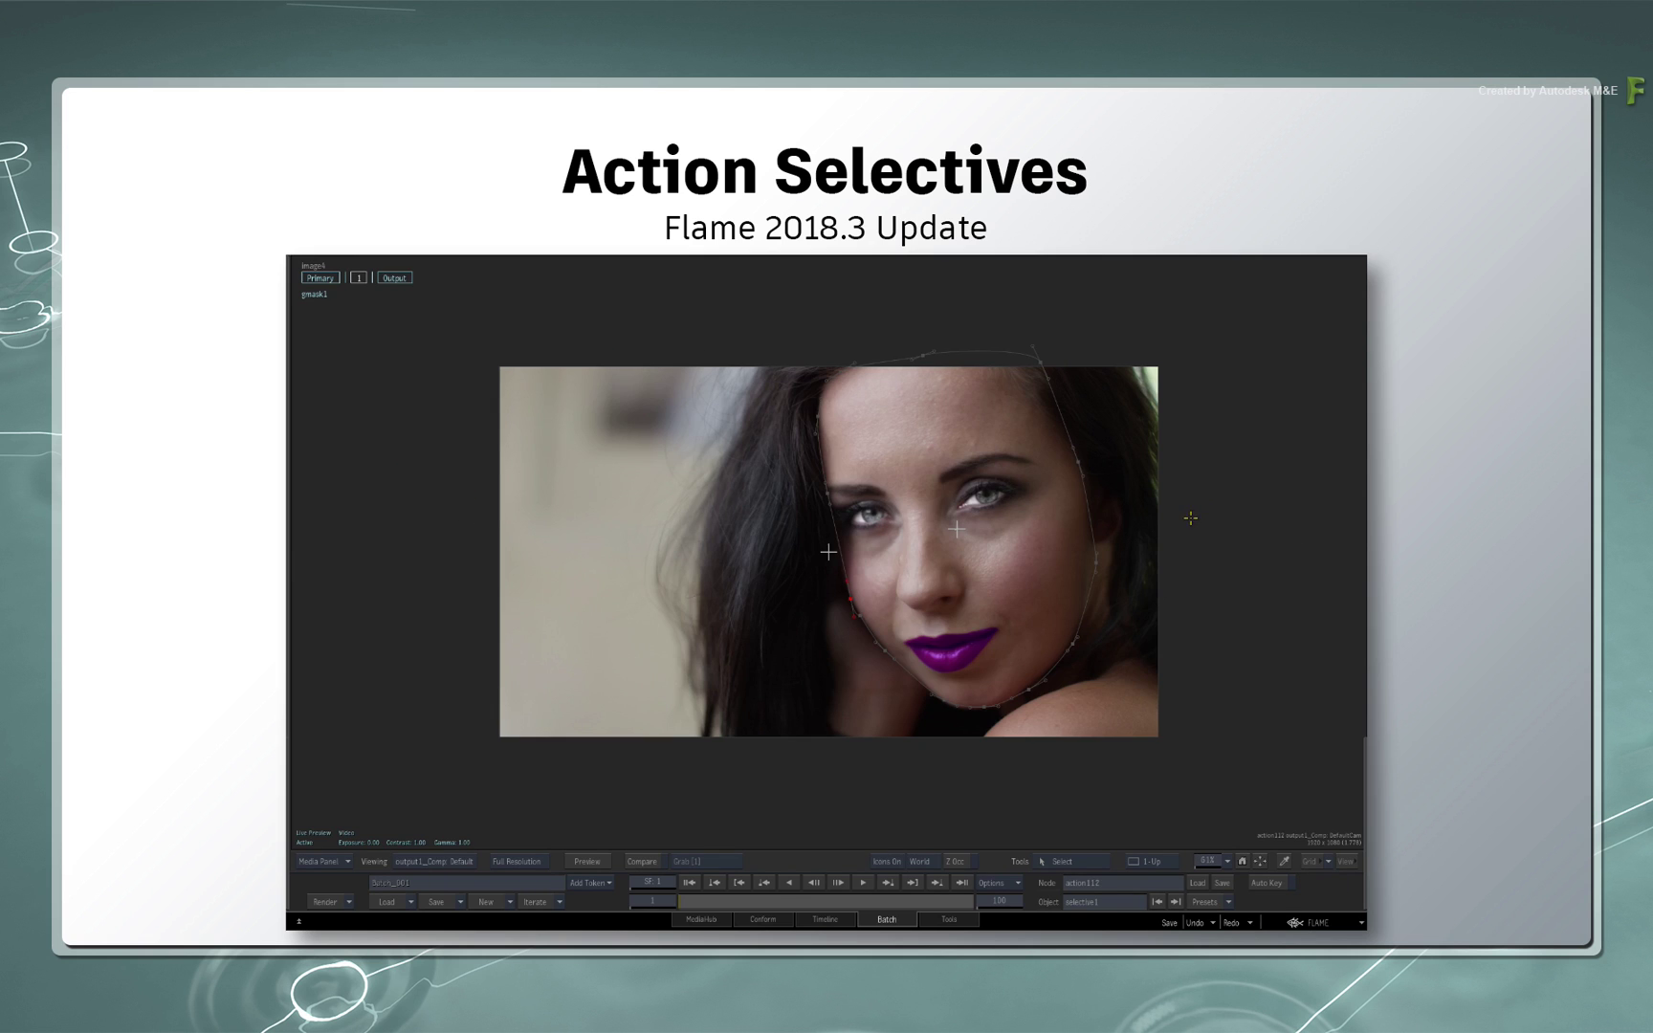
key("F4")
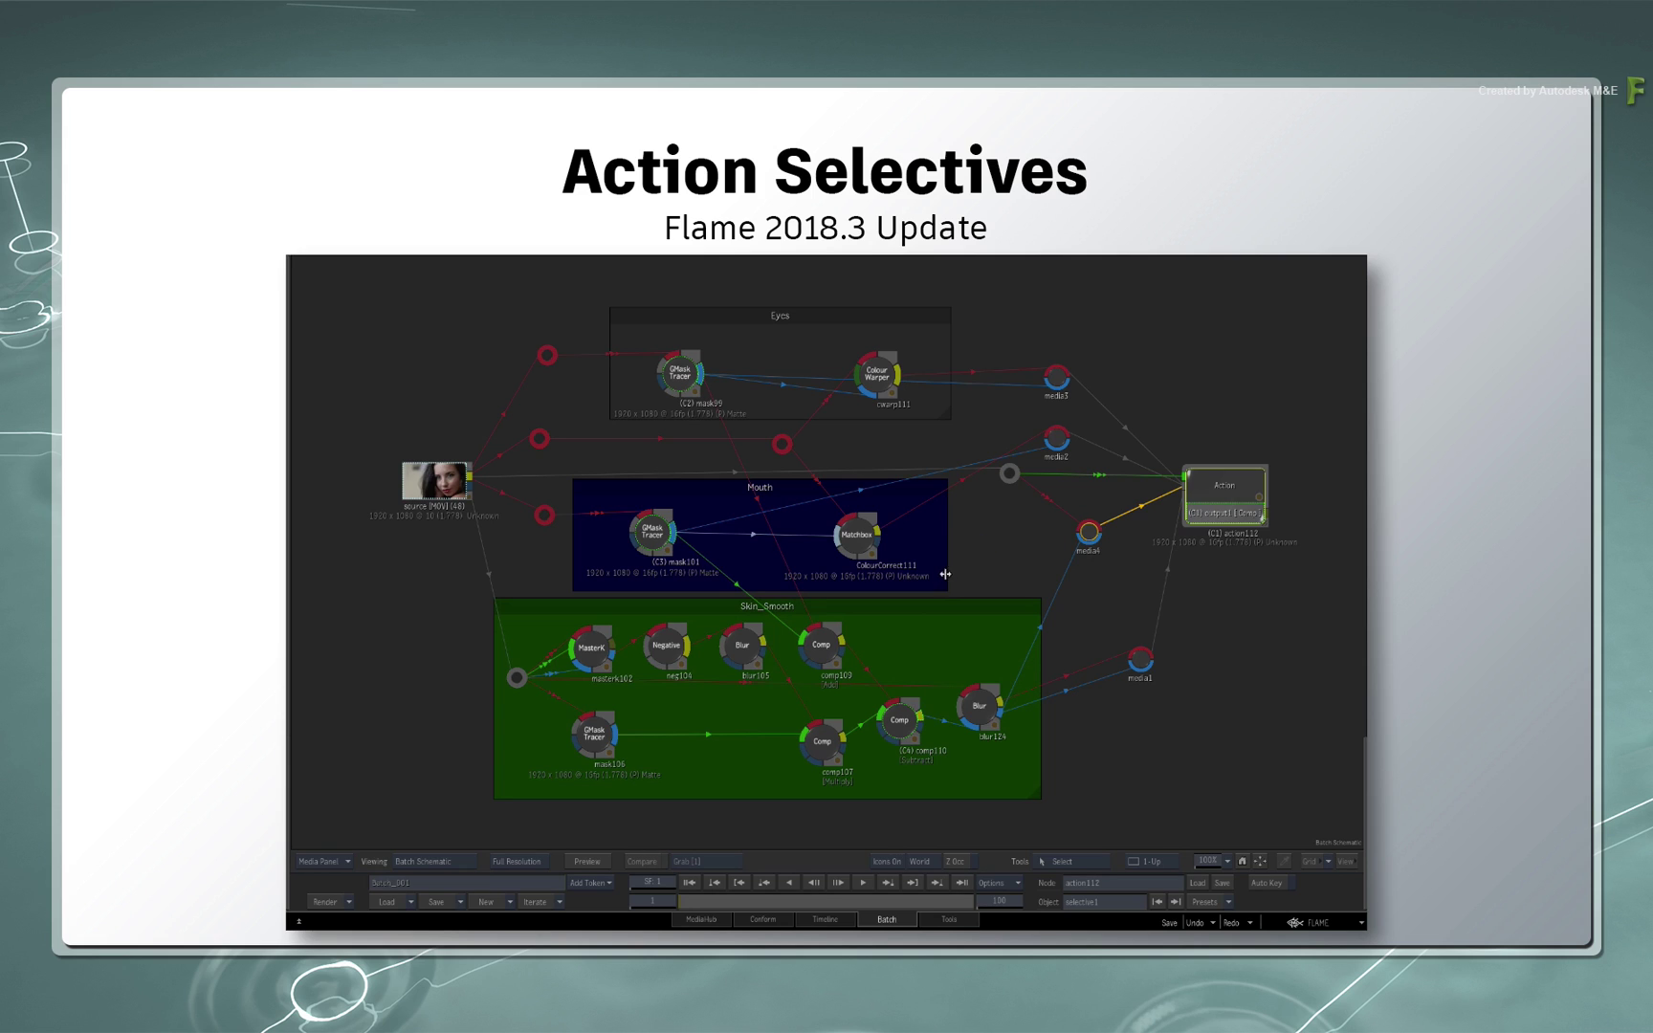
Nudge blur105 lower, shift action112 slightly right and move media4 down-left in the schematic.
left_click(742, 650)
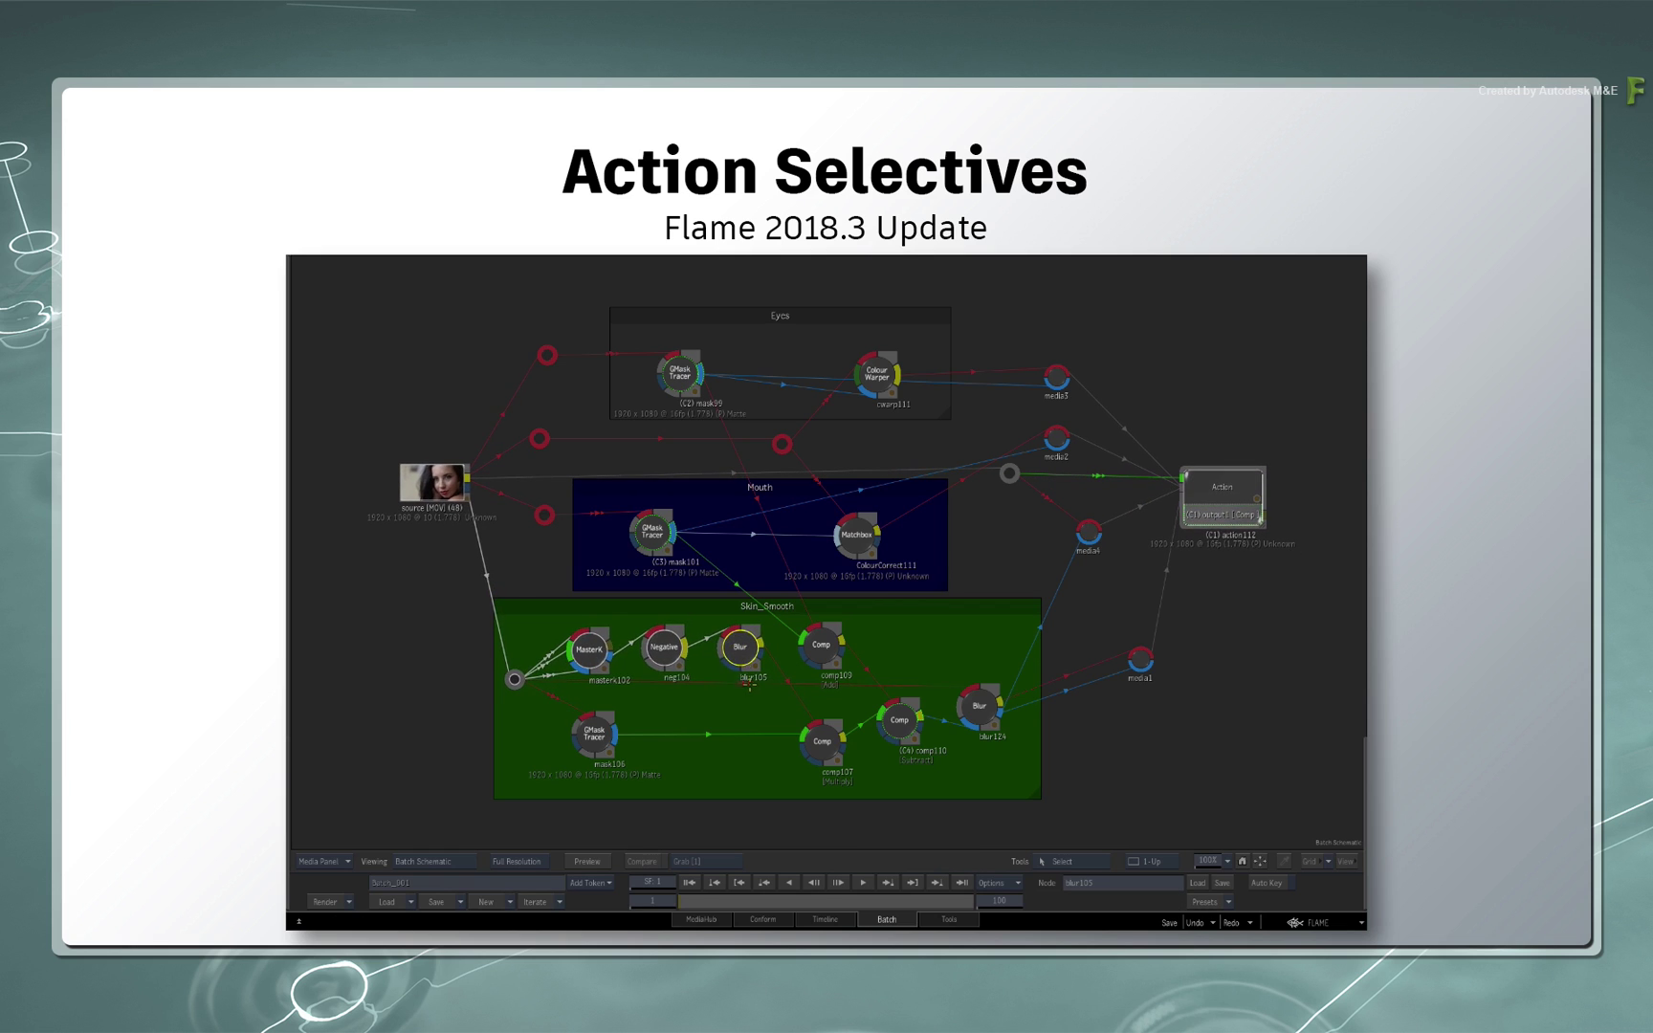
mouse_move(739, 650)
left_mouse_down()
mouse_move(745, 690)
mouse_move(741, 653)
left_mouse_up()
left_click(873, 531)
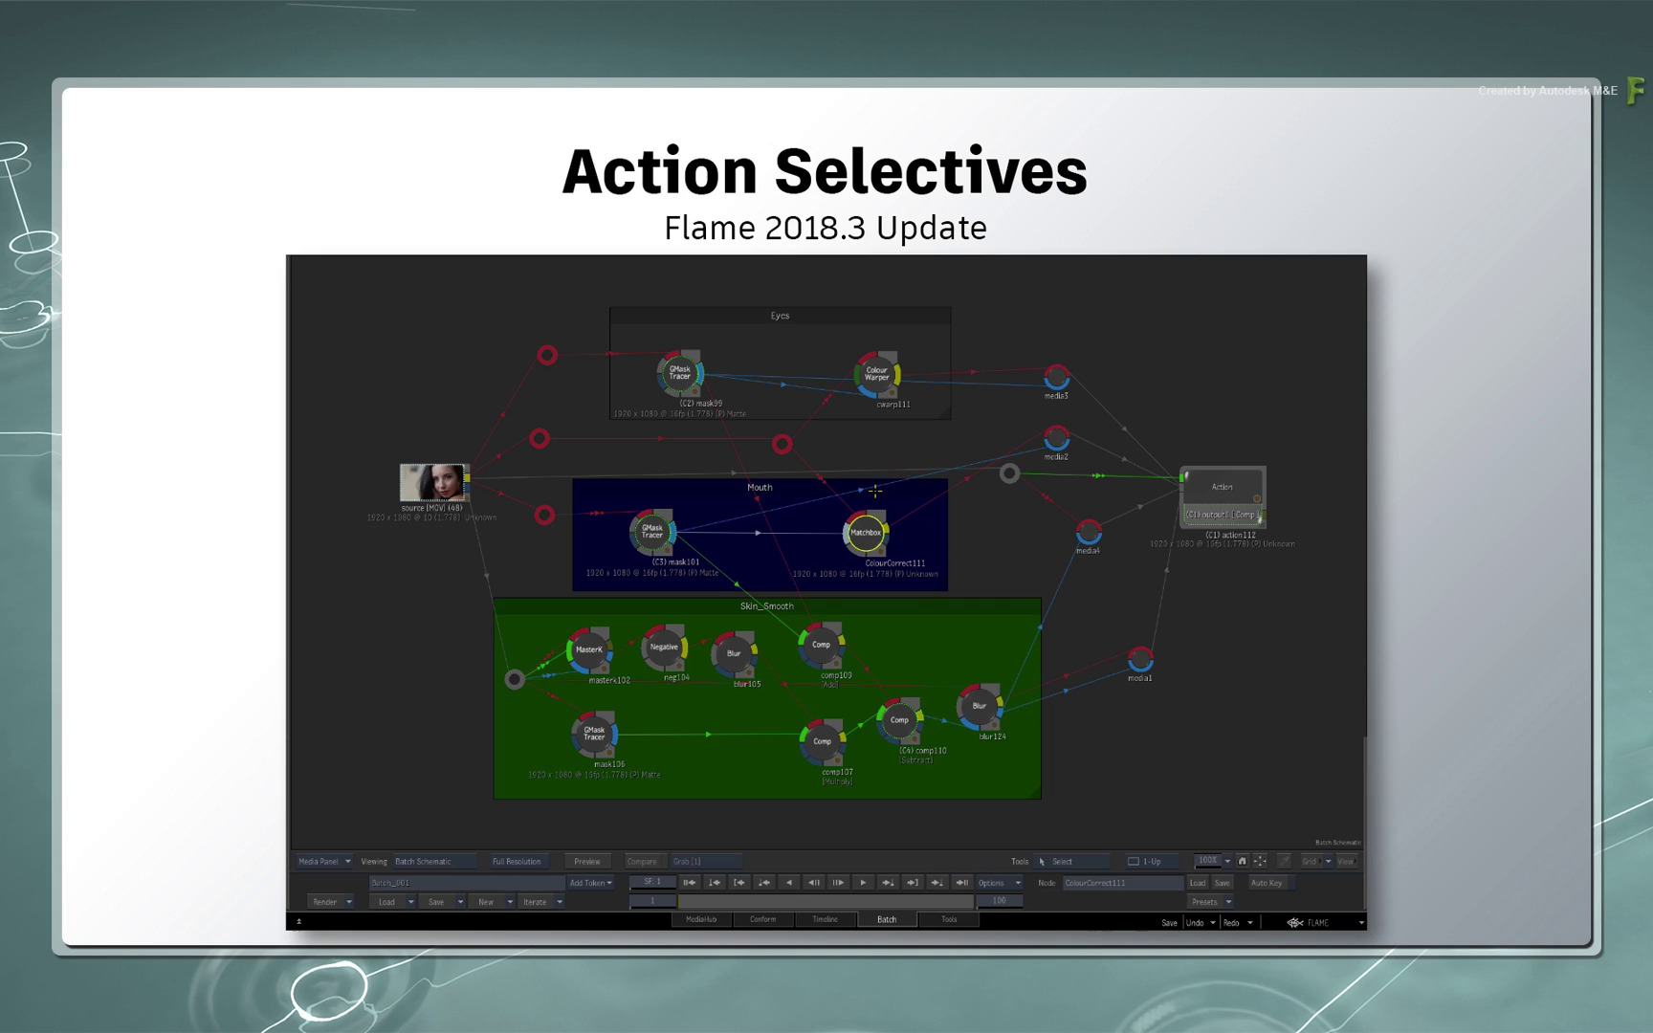
left_click(1231, 500)
left_click_drag(1232, 500, 1269, 503)
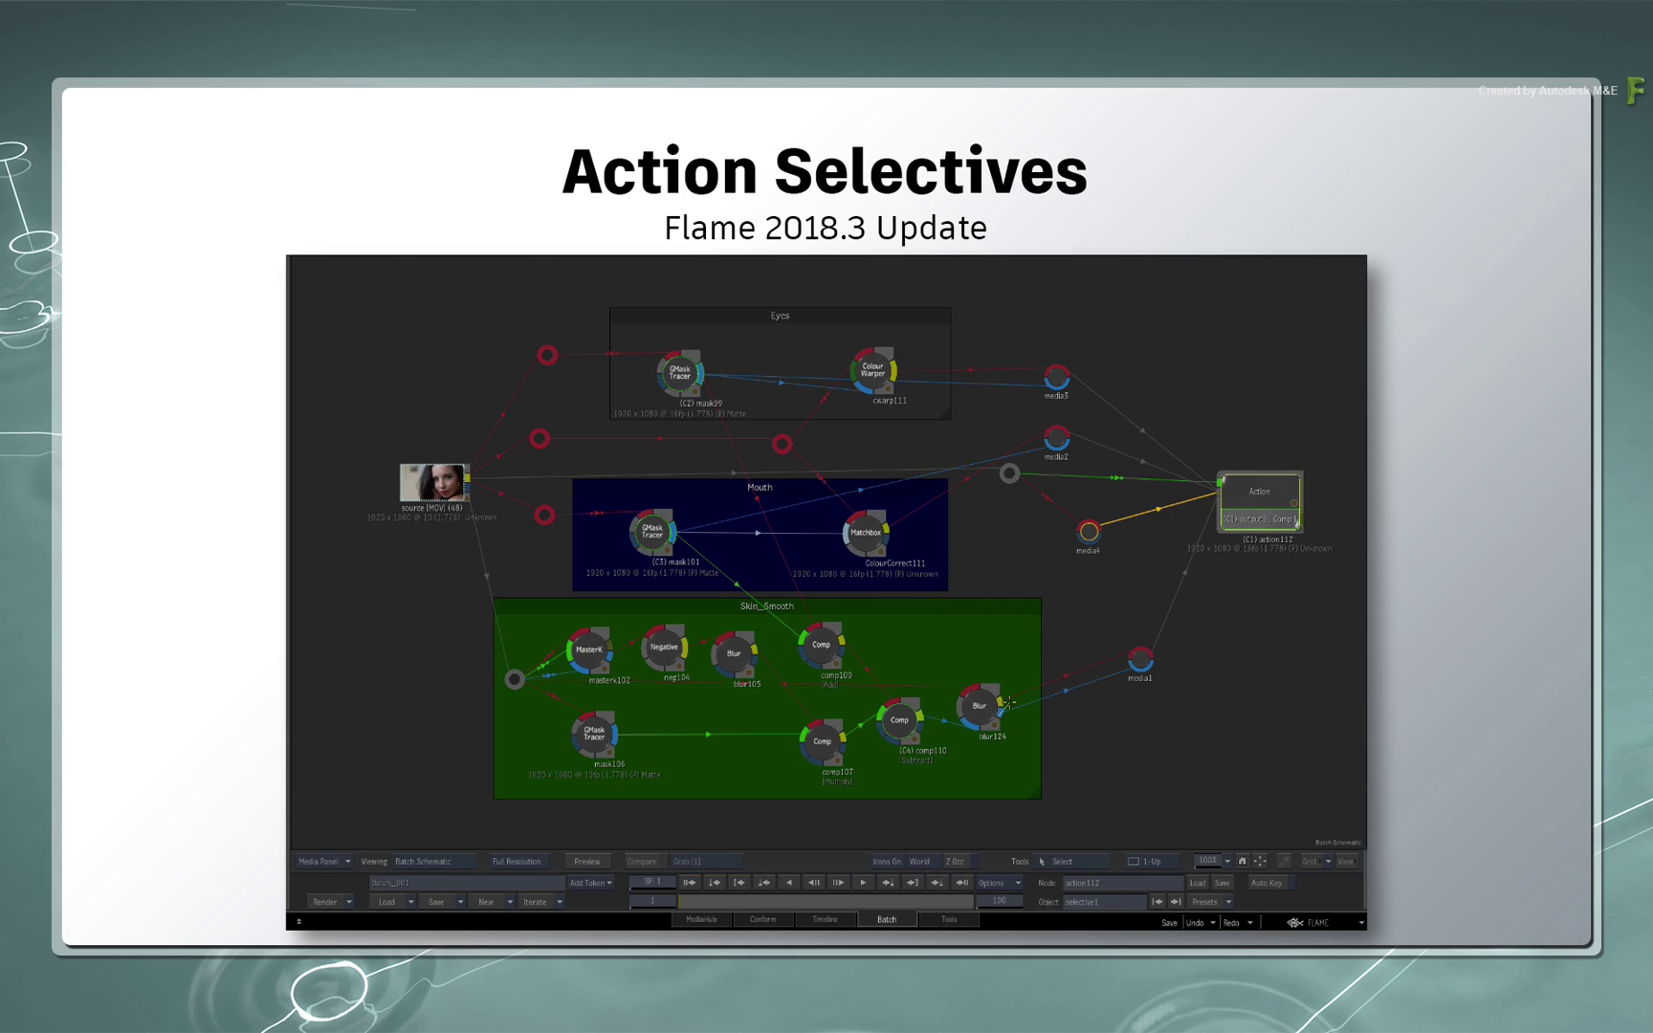
left_click_drag(1089, 530, 1074, 540)
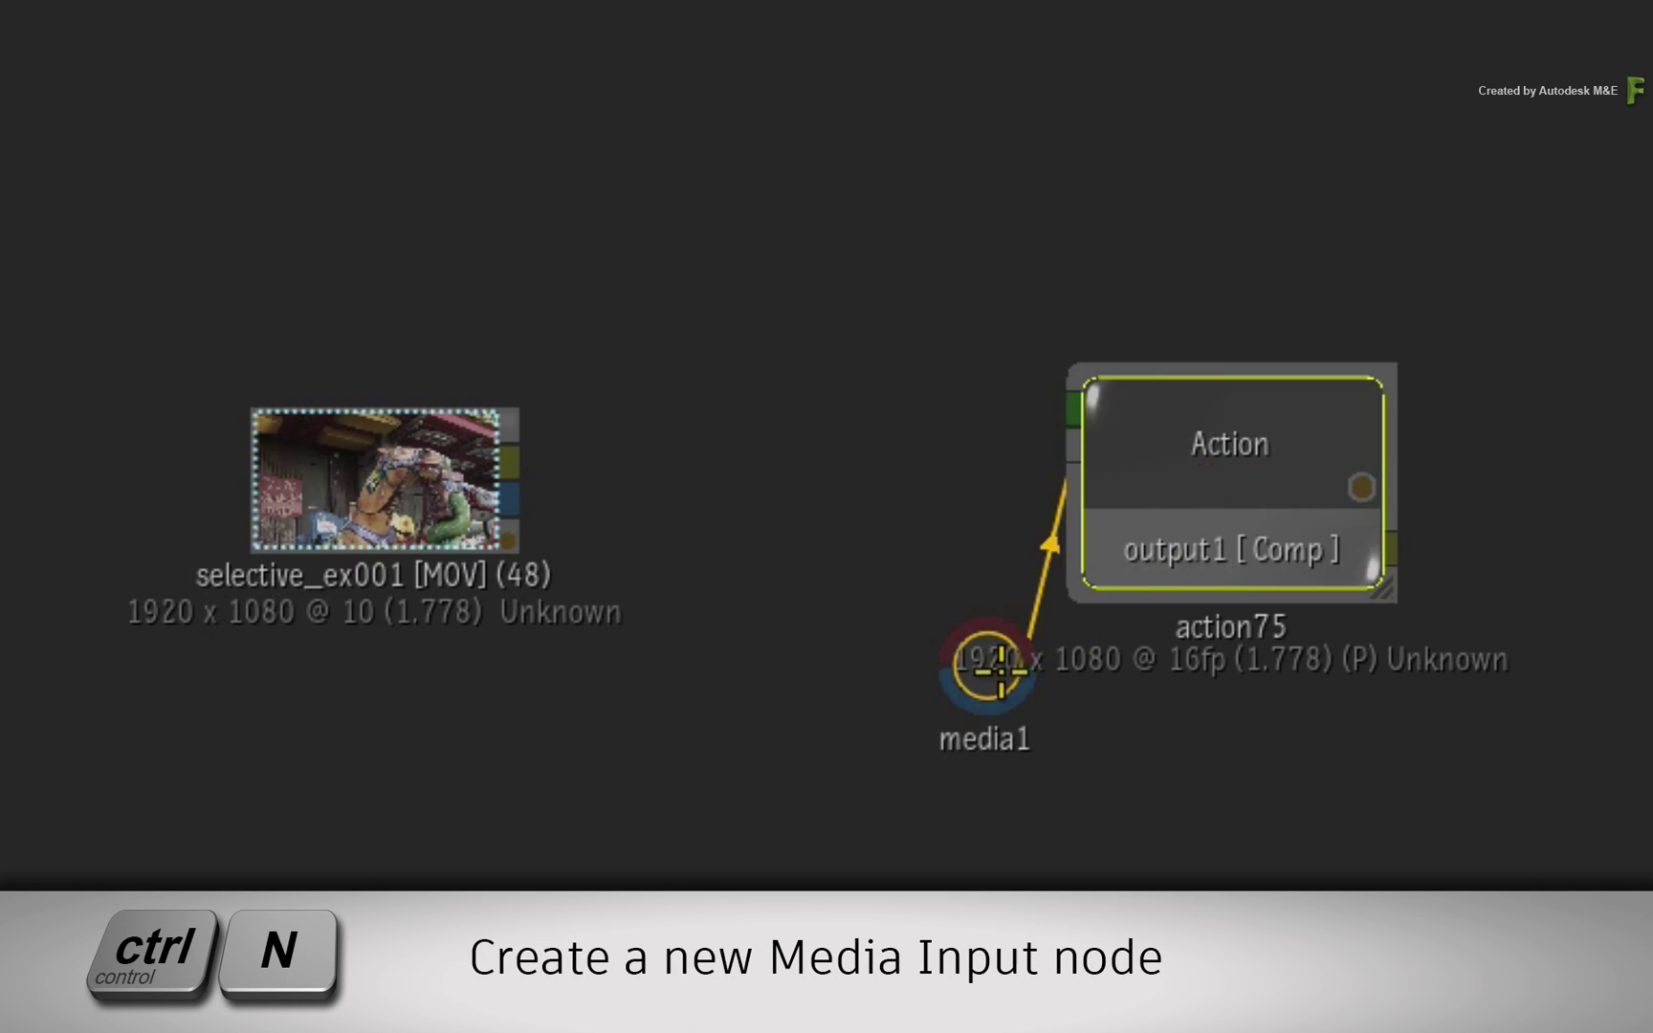
Place media1 beside action75, feed the carousel clip into it, and show the Action composite result.
left_click_drag(985, 668, 752, 477)
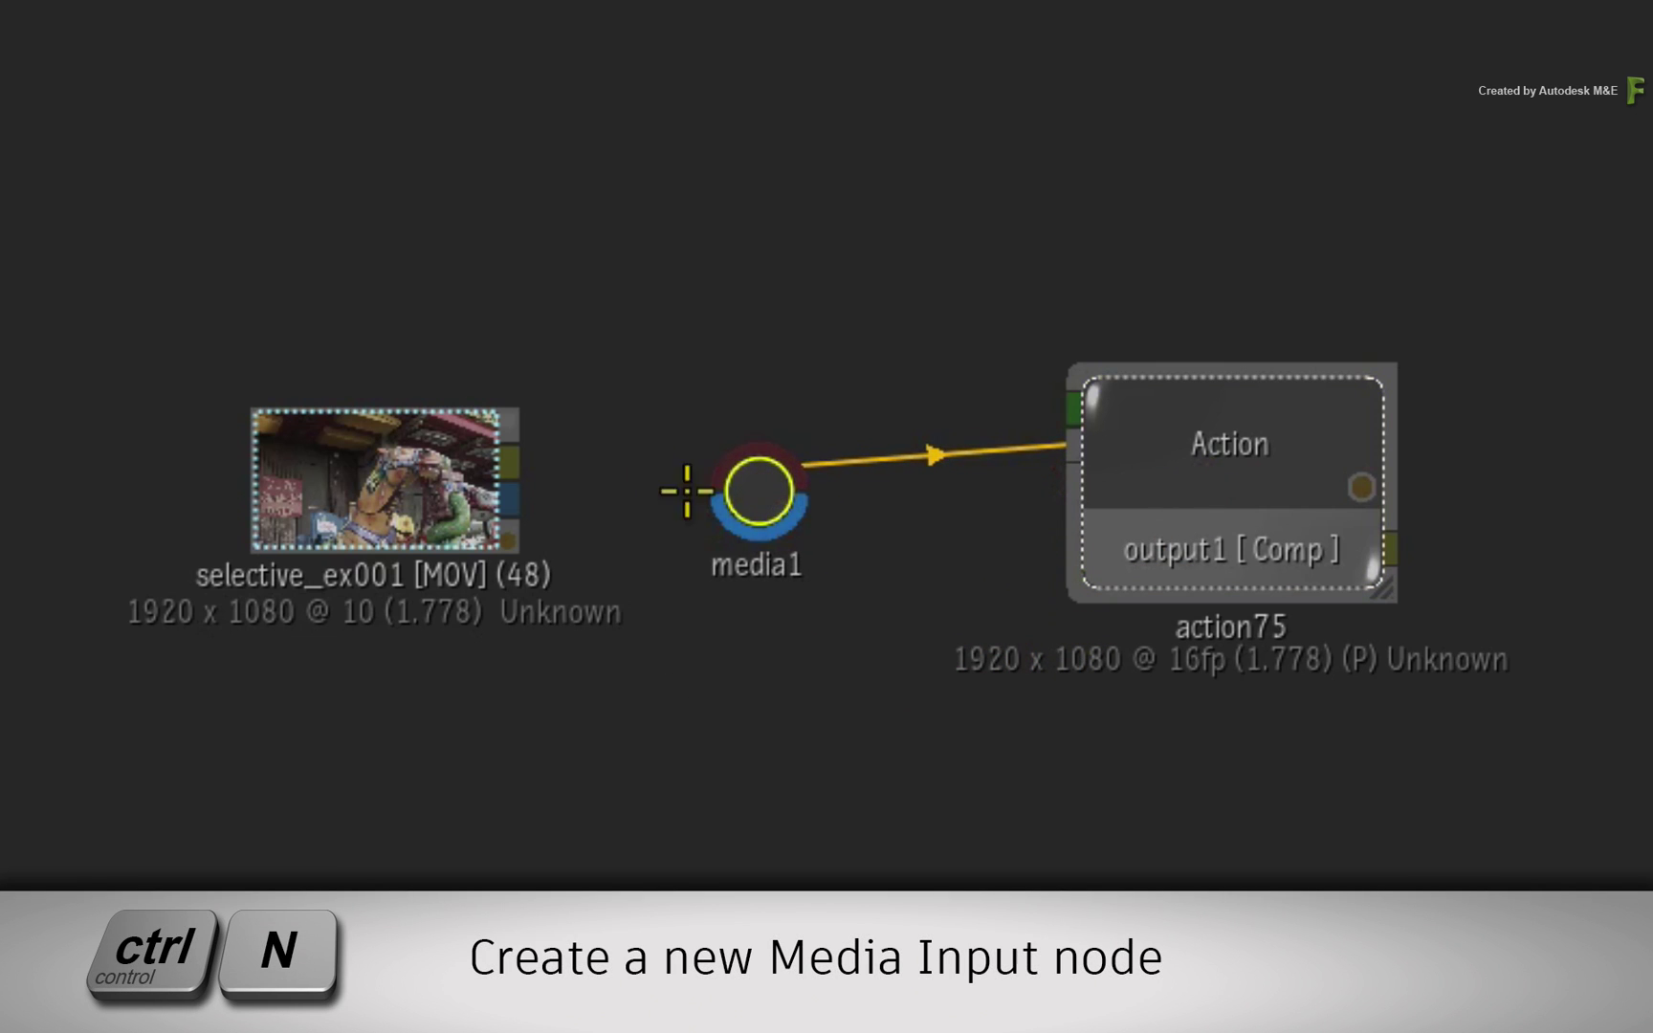
mouse_move(510, 460)
left_mouse_down()
mouse_move(727, 397)
mouse_move(758, 491)
mouse_move(790, 497)
left_mouse_up()
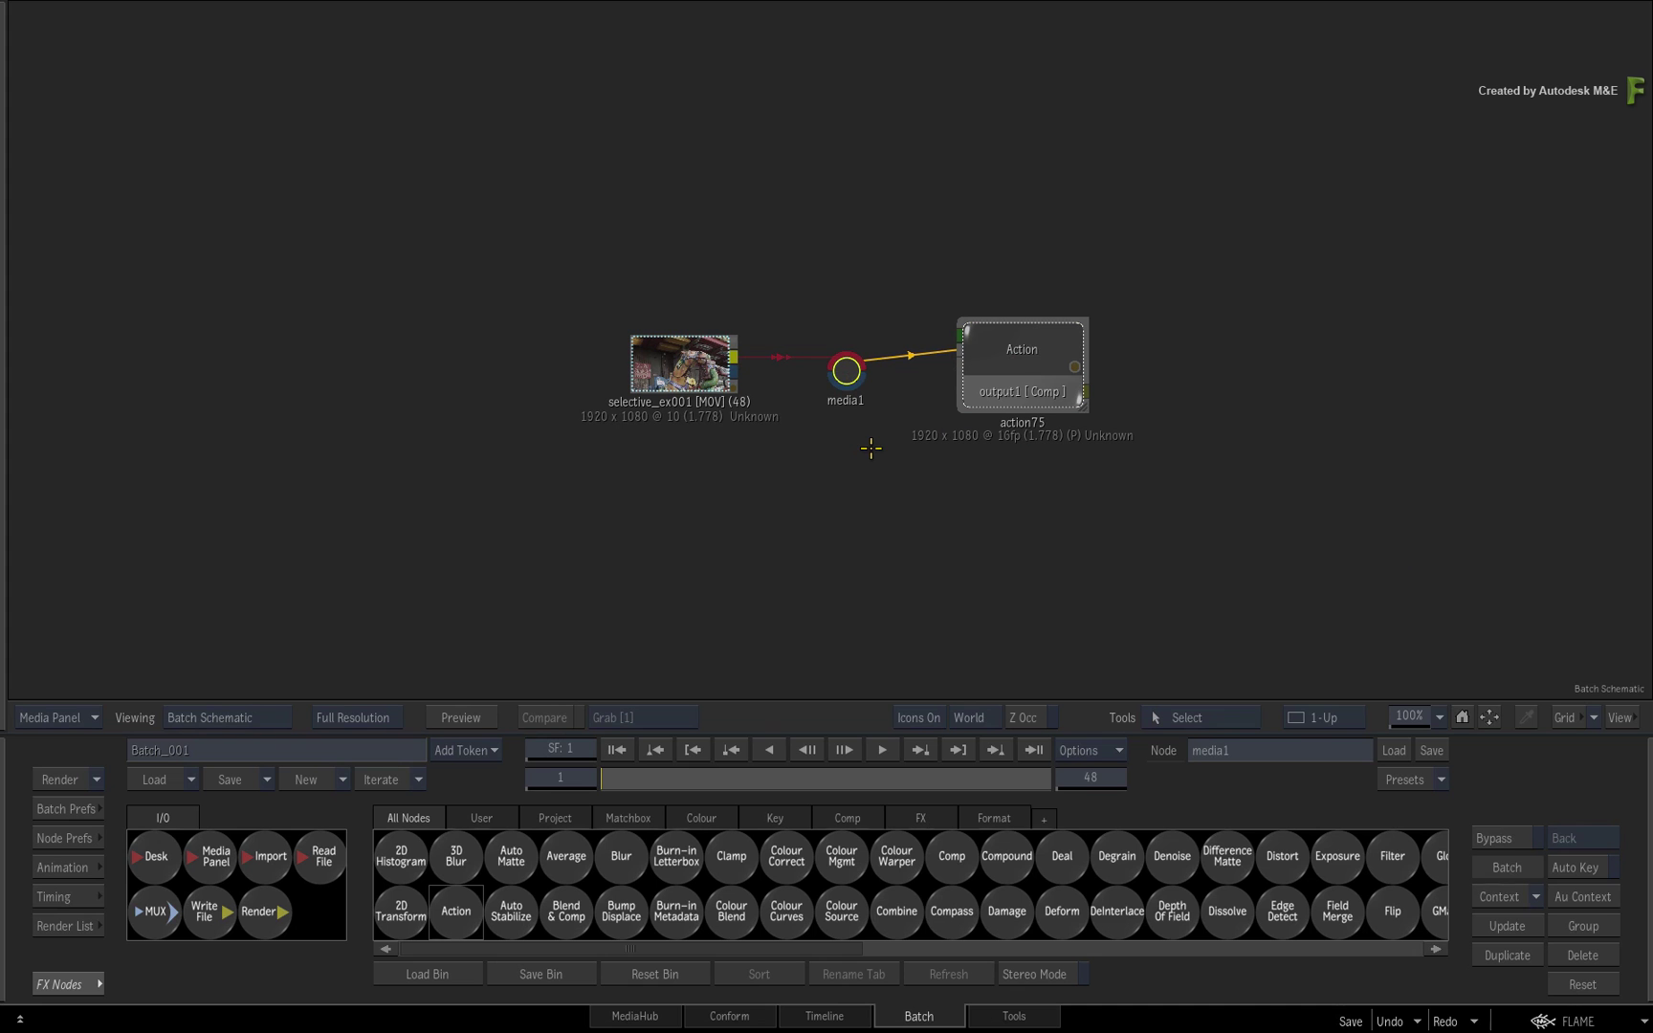
left_click(1030, 358)
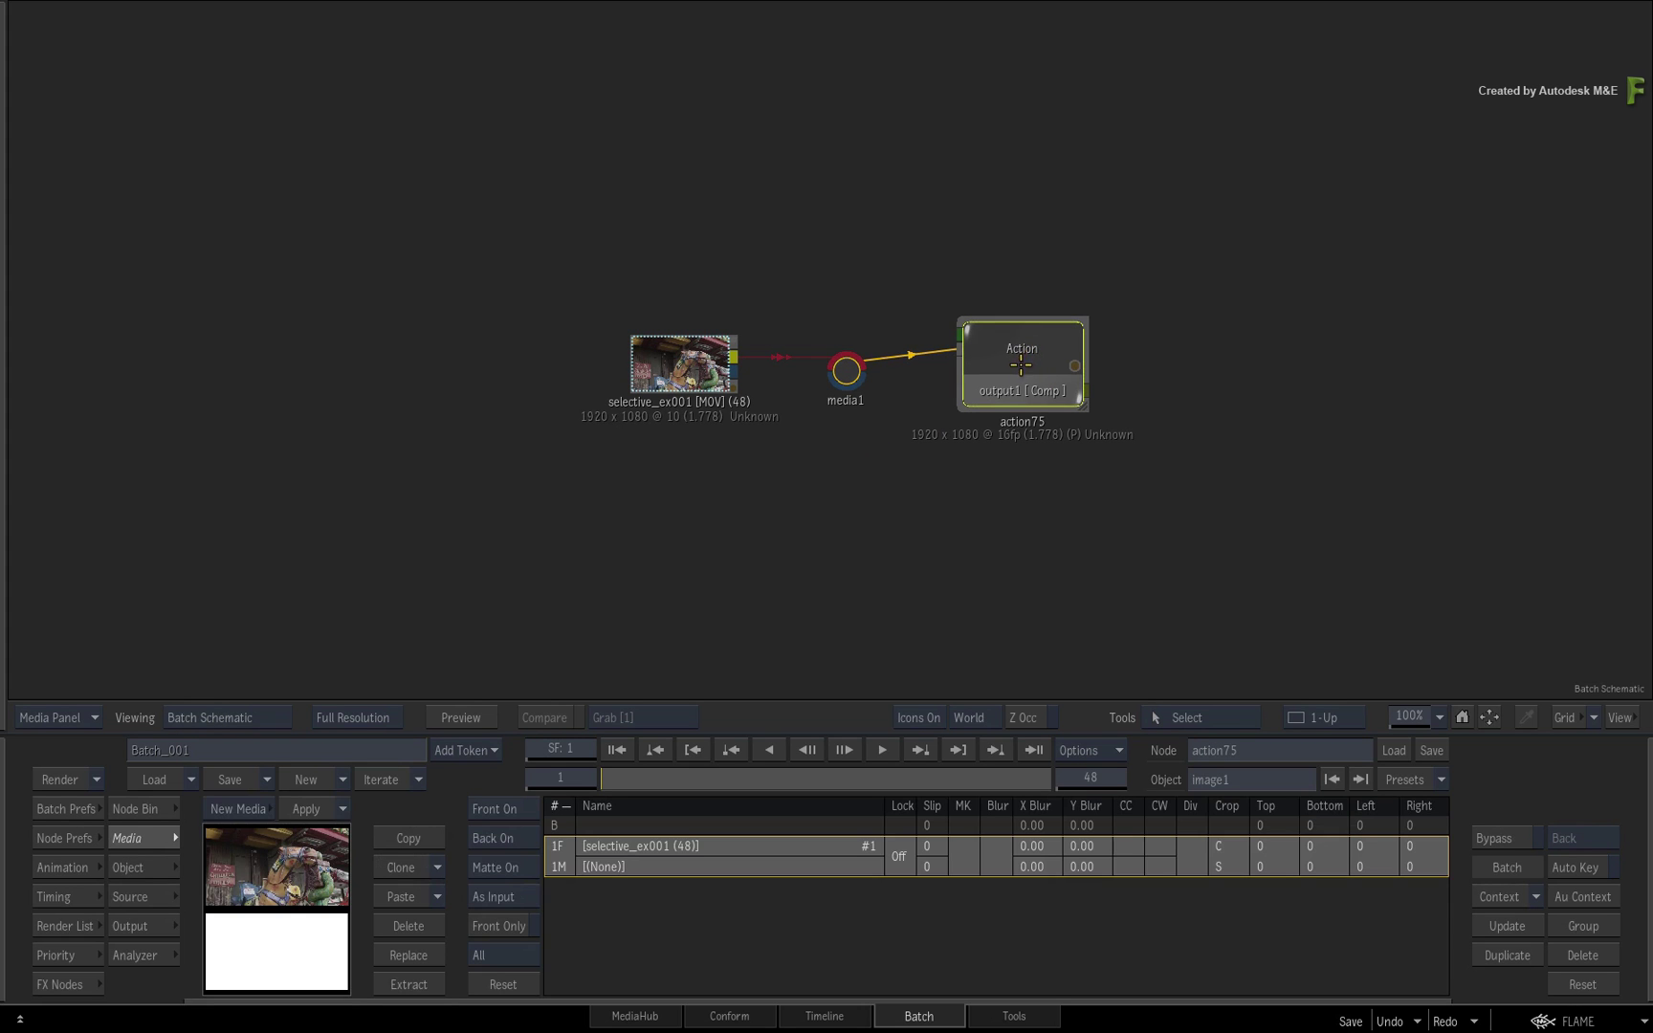
key("F4")
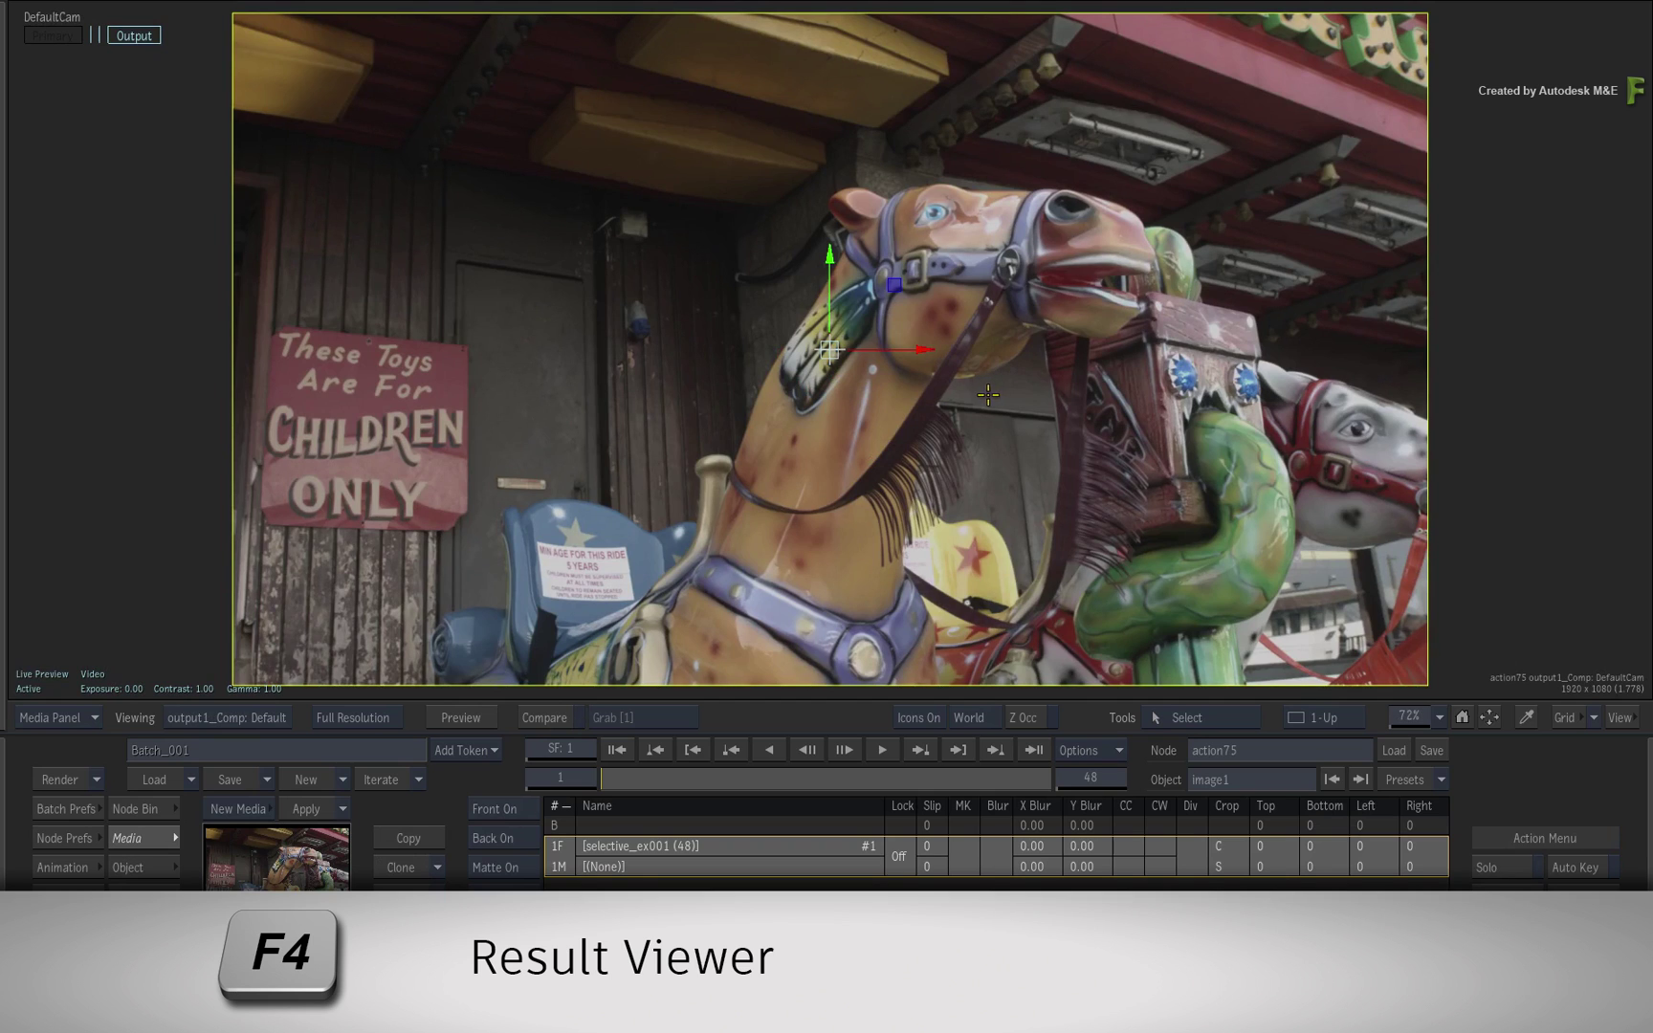
left_click(64, 341)
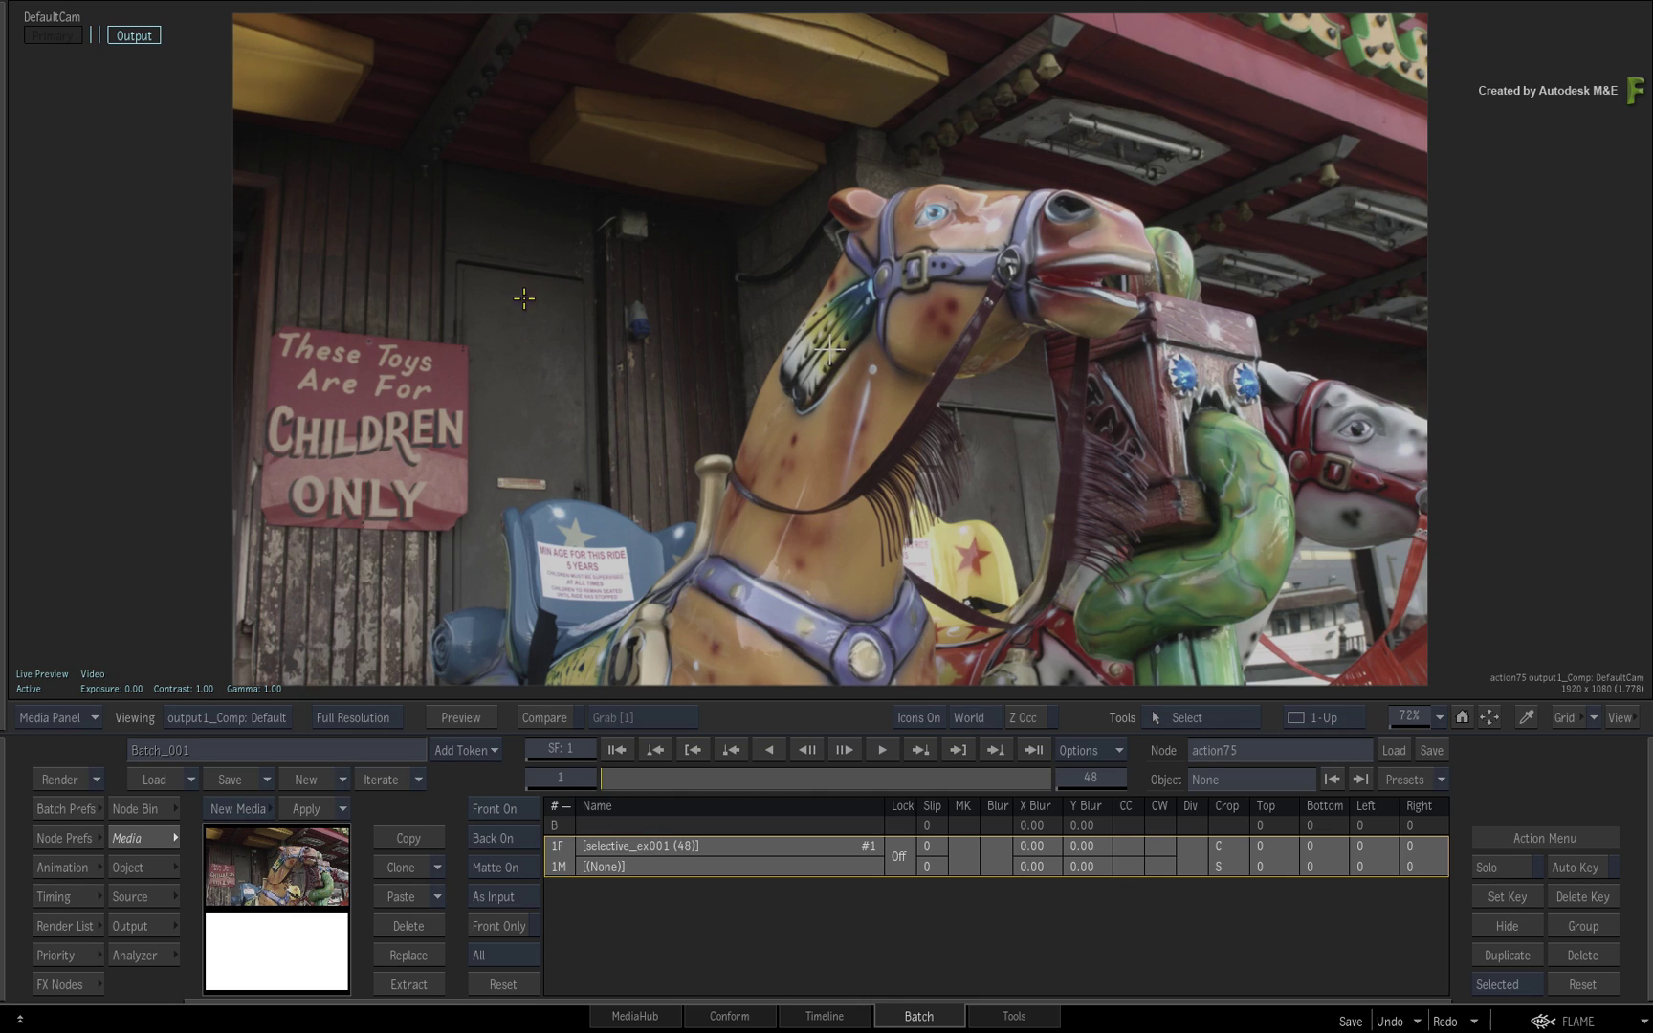
Select the image1 layer, enlarge the viewer and bring up the layer's context menu.
left_click(517, 227)
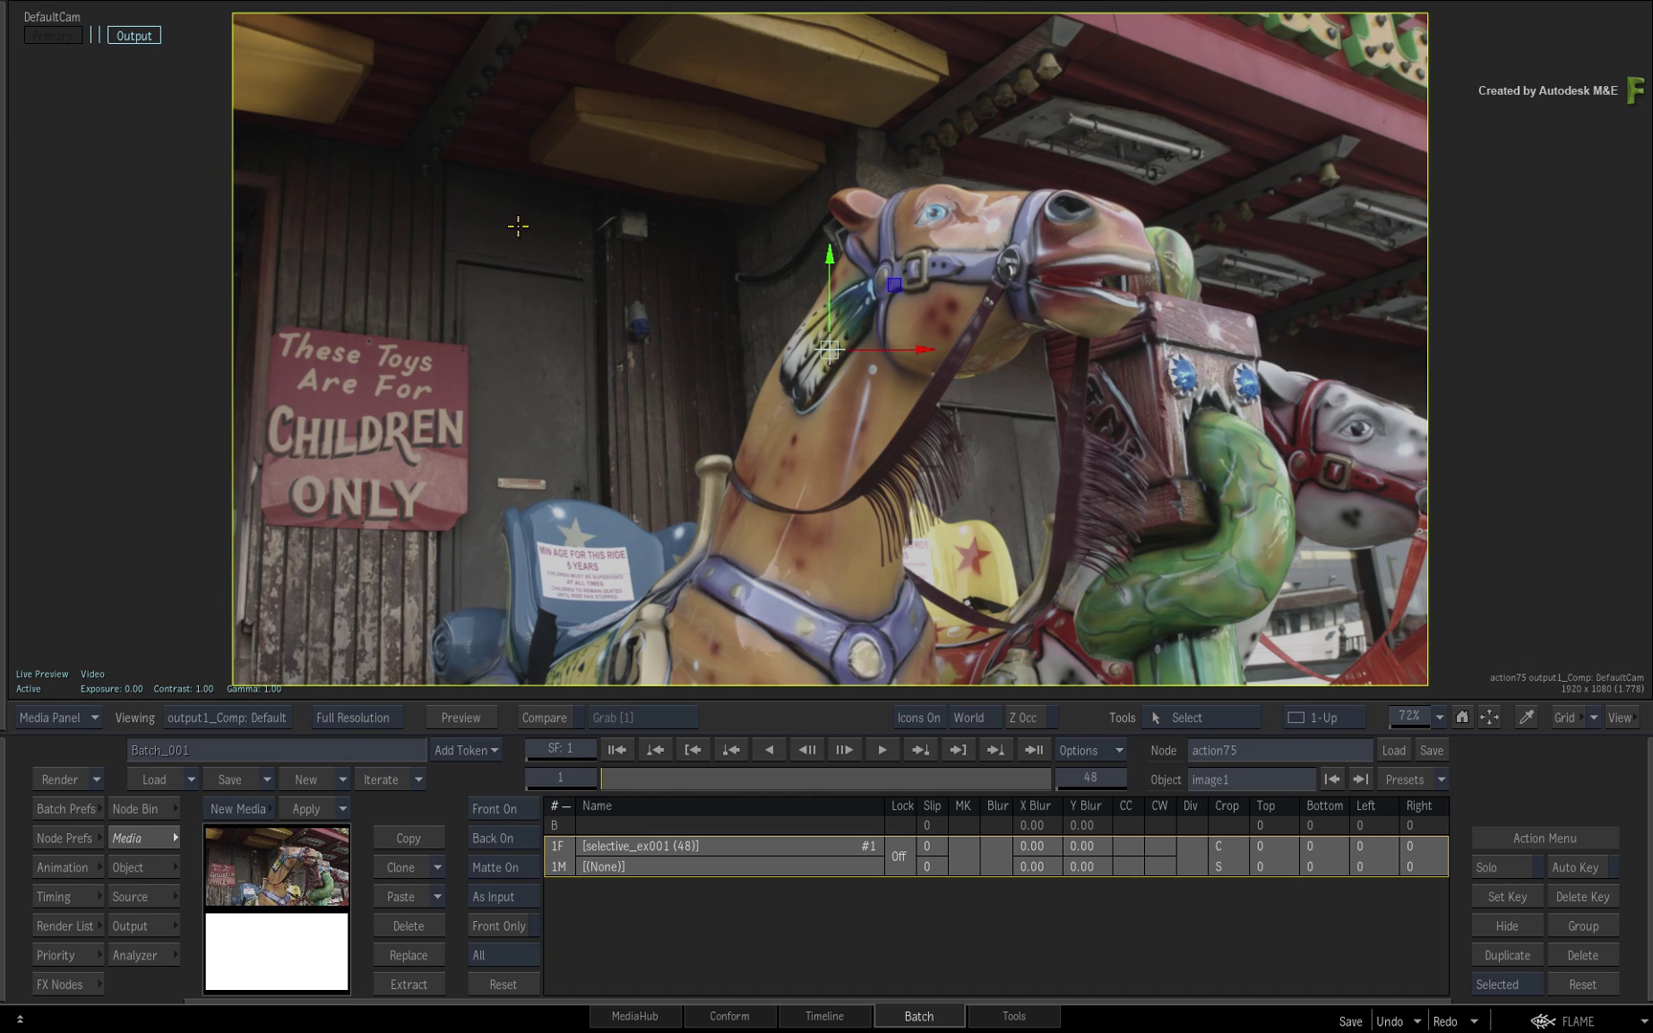
key("grave")
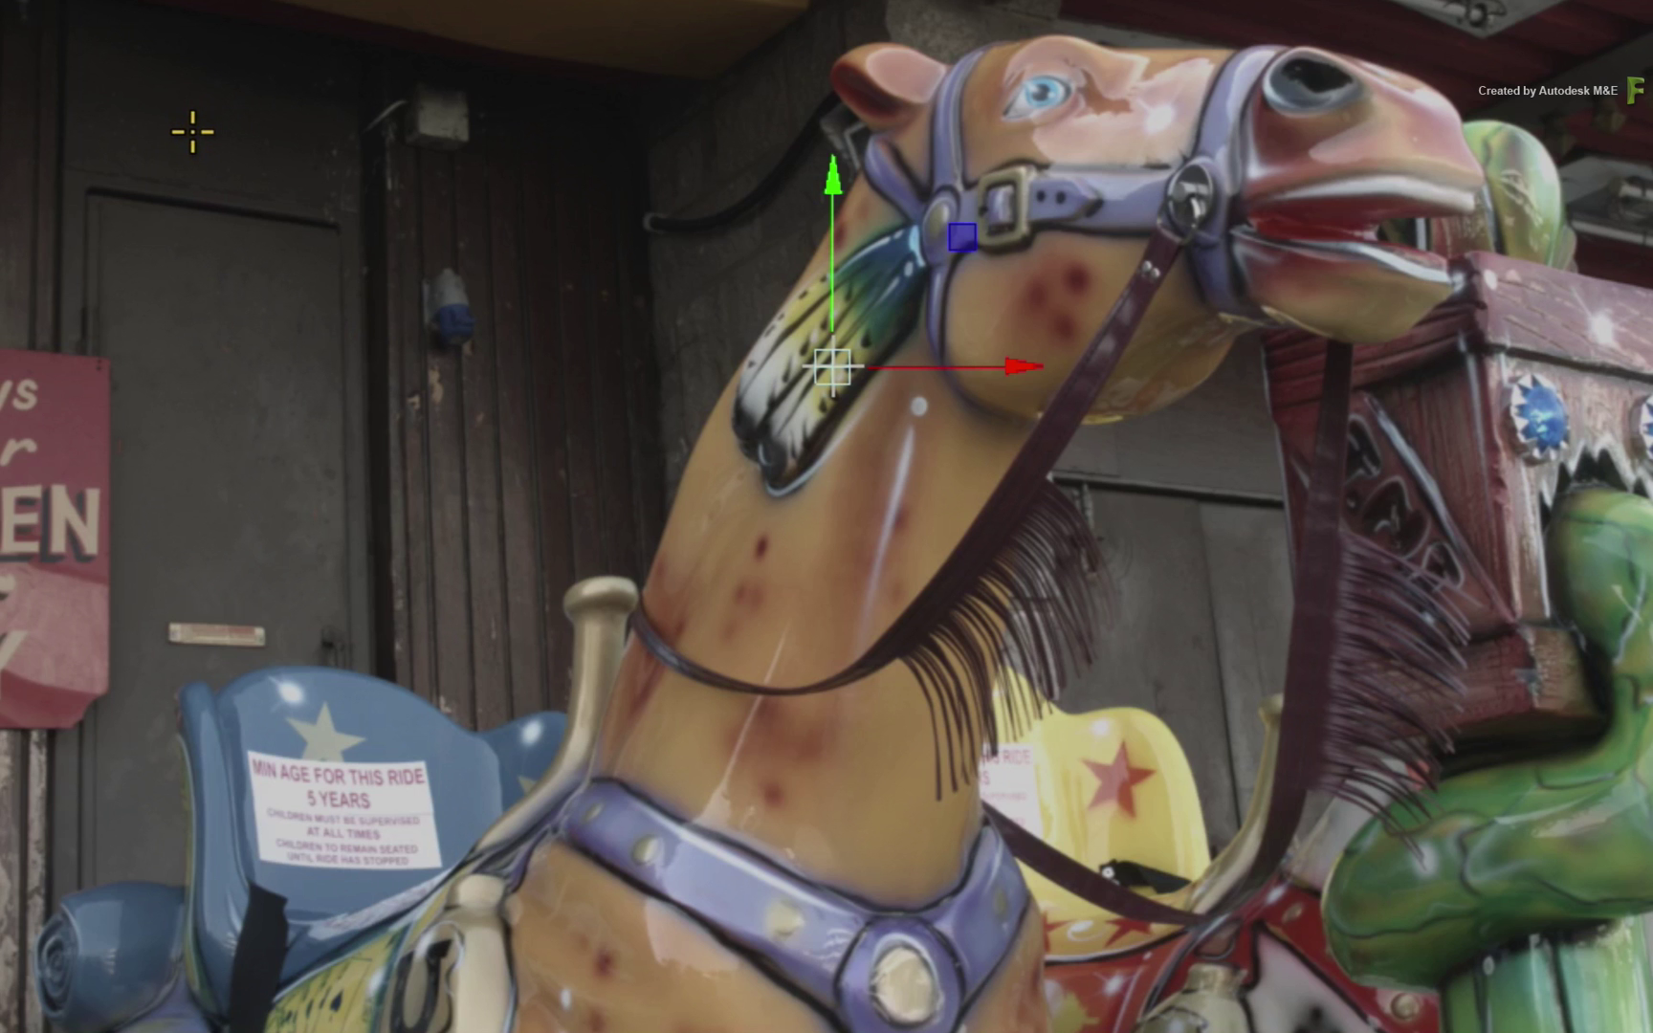
right_click(169, 78)
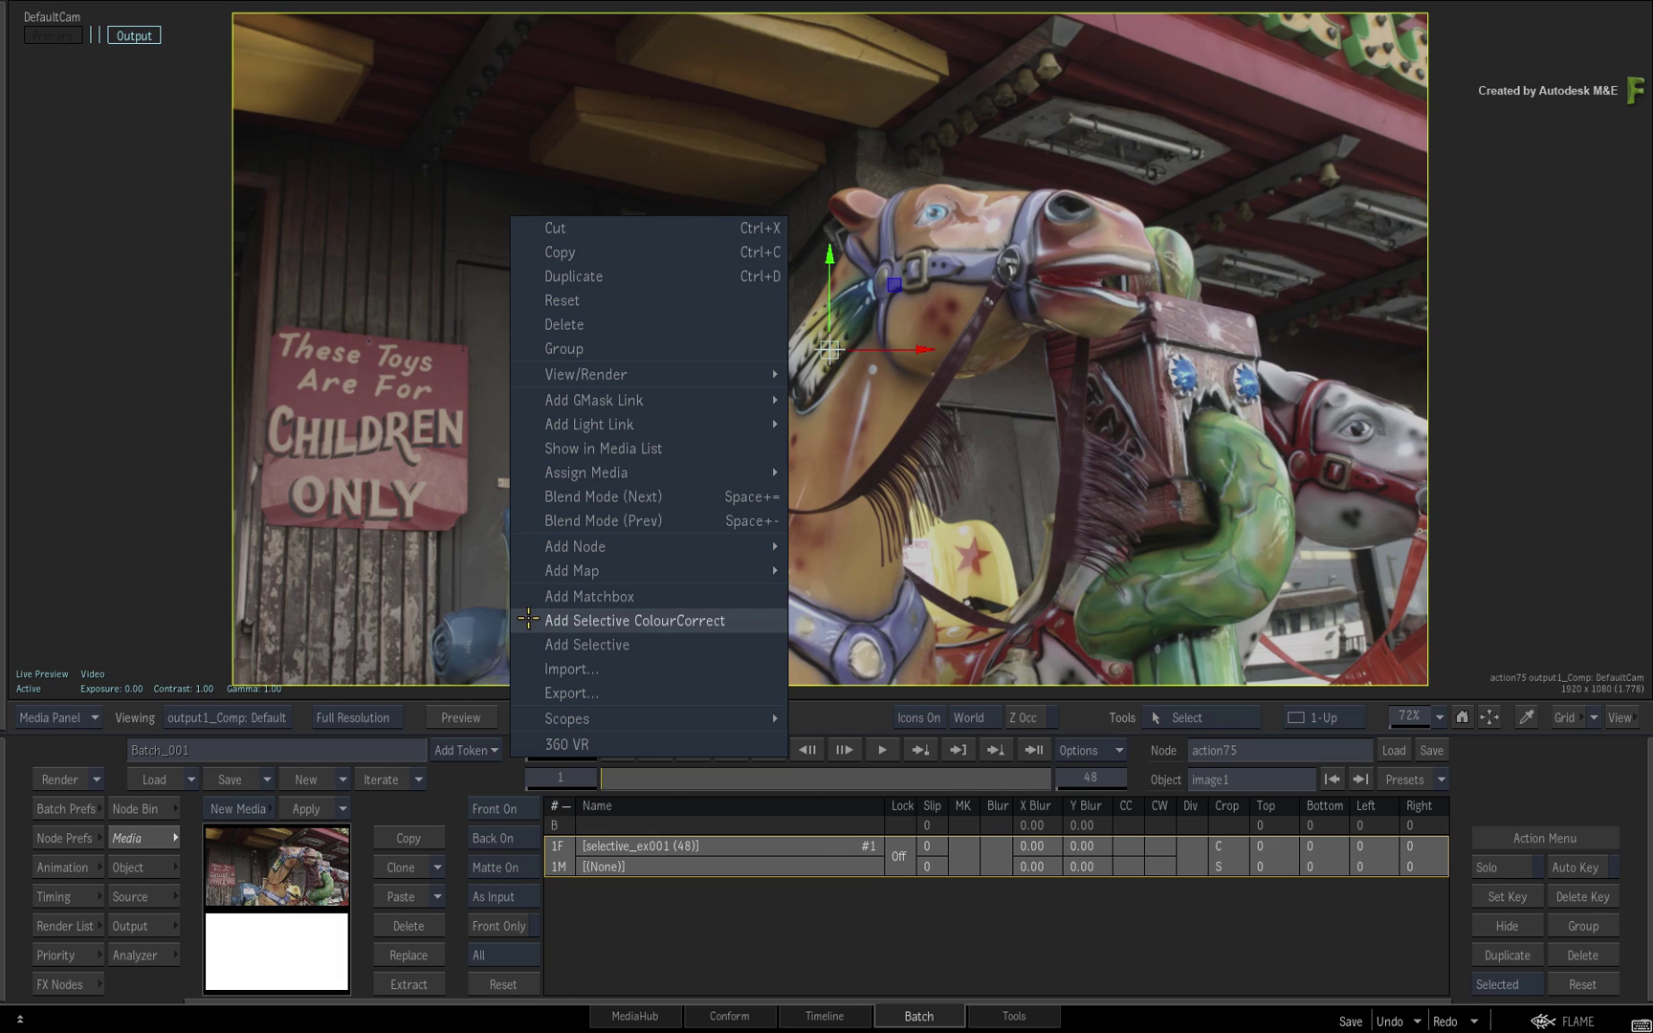
Add a selective colour correction selective1 to the image, show its settings and page through its slots.
left_click(528, 620)
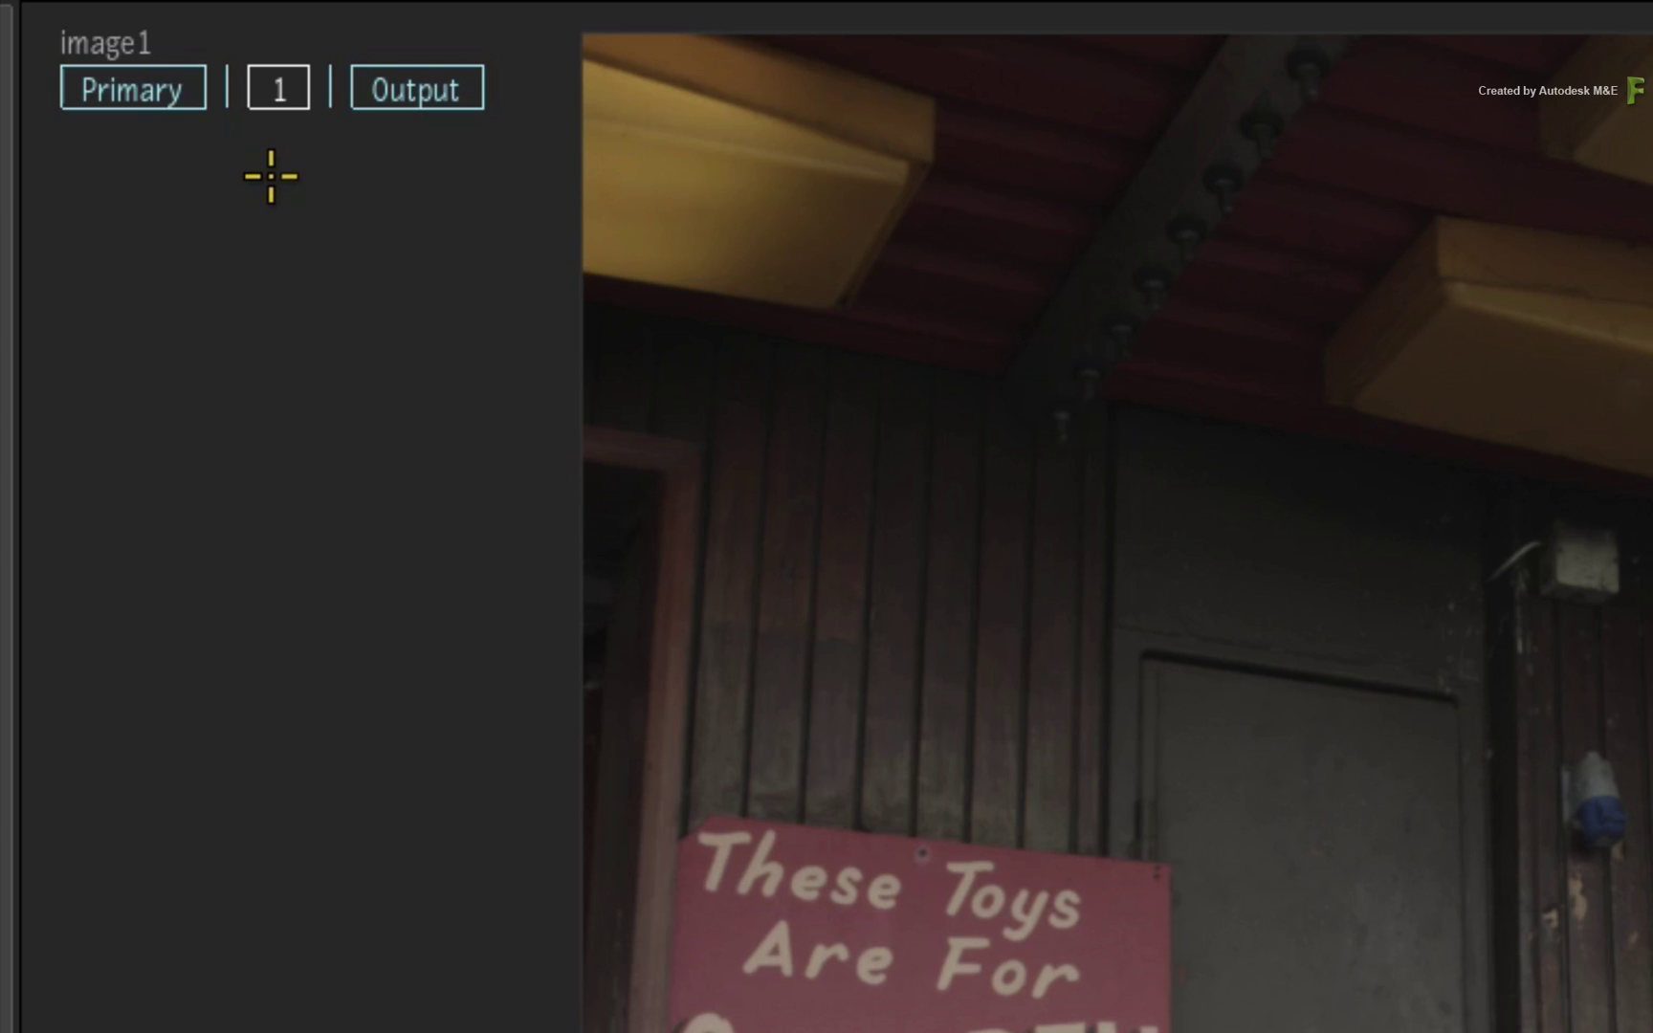
left_click(757, 168)
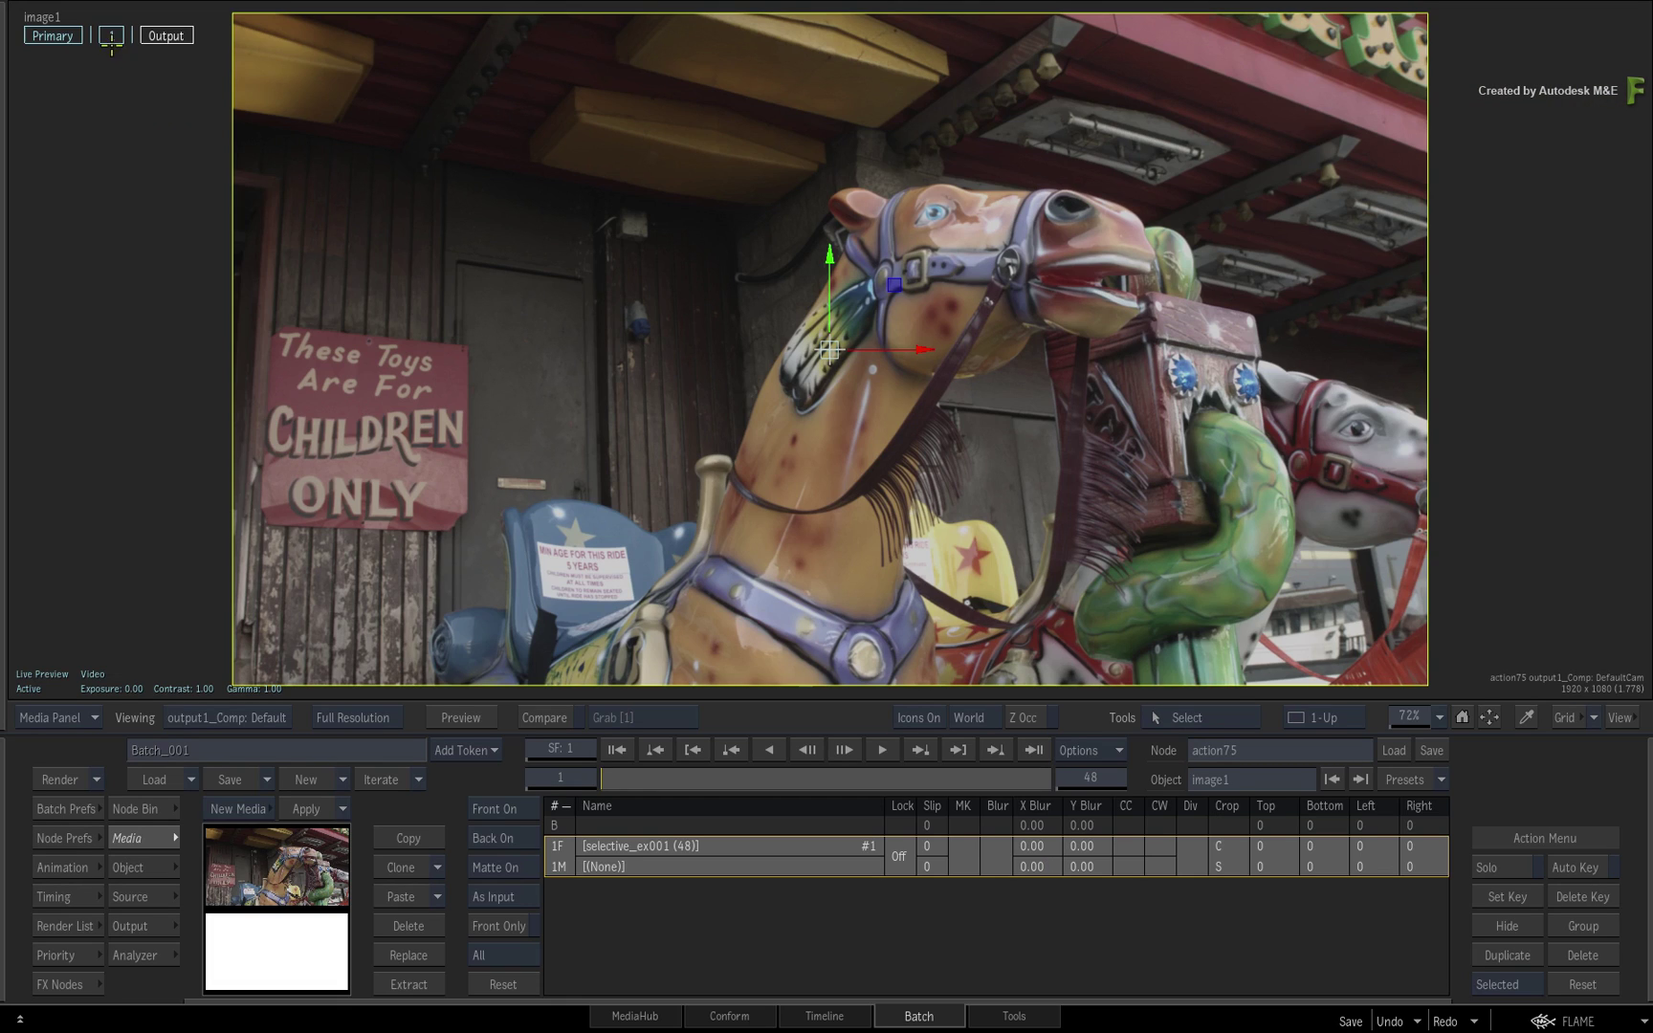
left_click(111, 39)
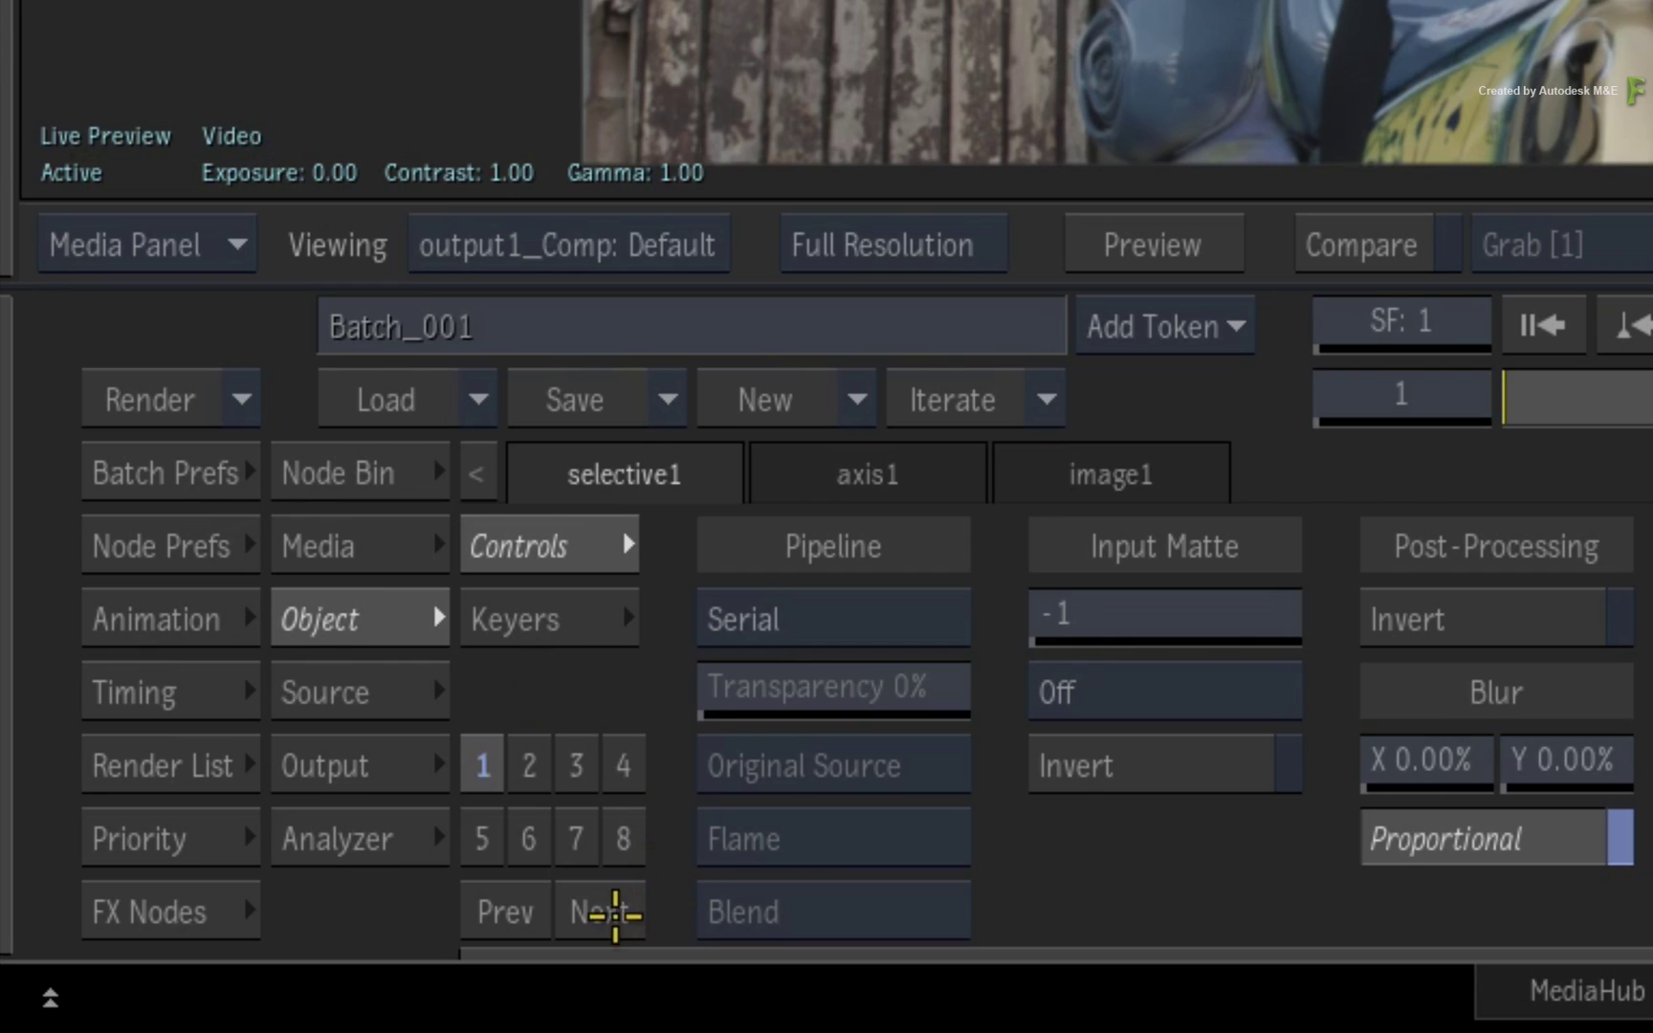
left_click(609, 911)
left_click(611, 910)
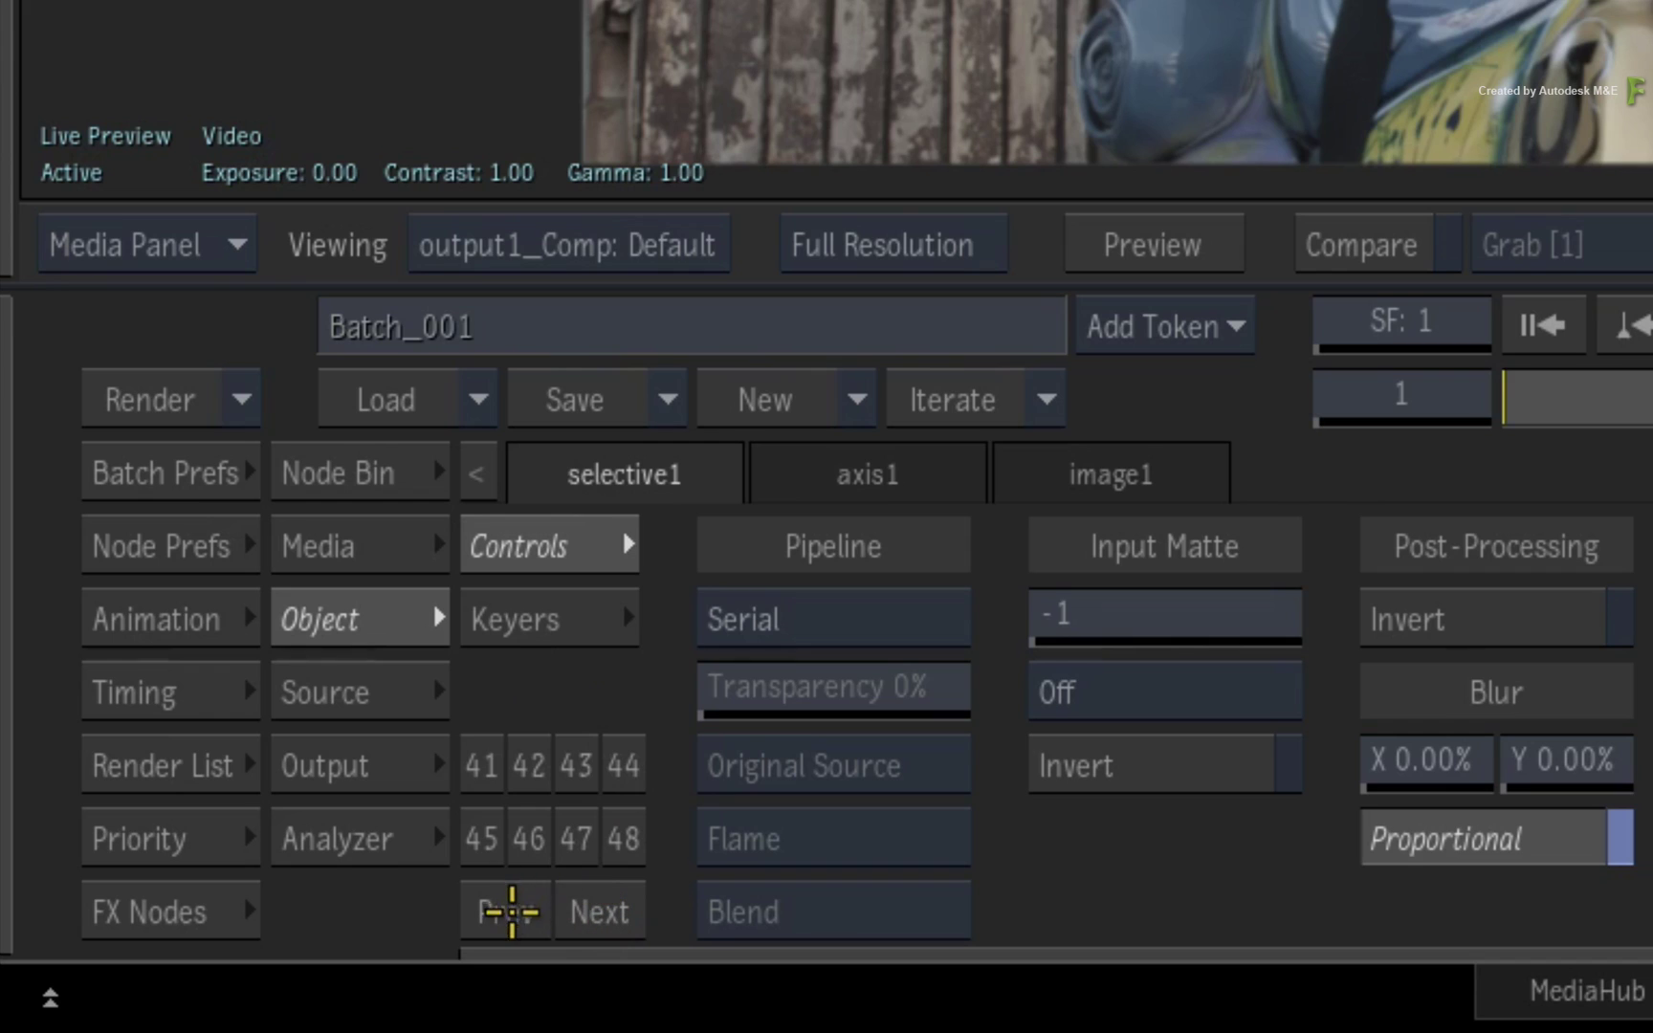
left_click(506, 910)
left_click(507, 910)
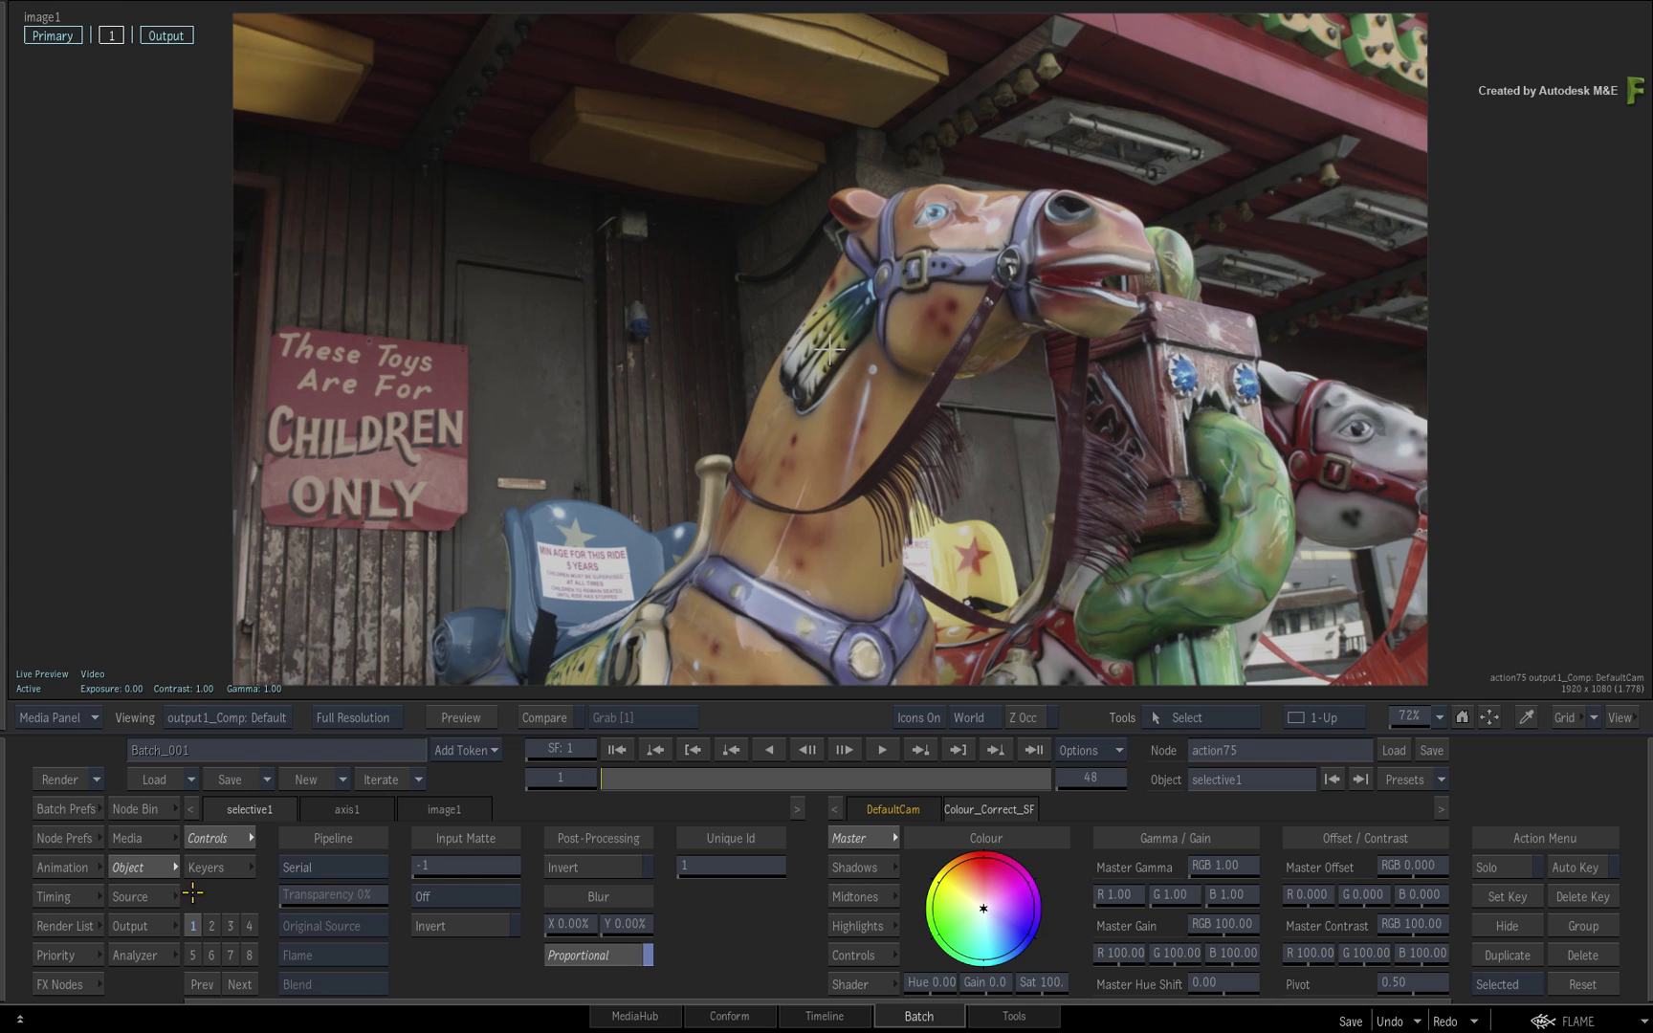
Tint the whole image green on the colour wheel and show selective1's Keyers settings.
left_click_drag(988, 905, 984, 909)
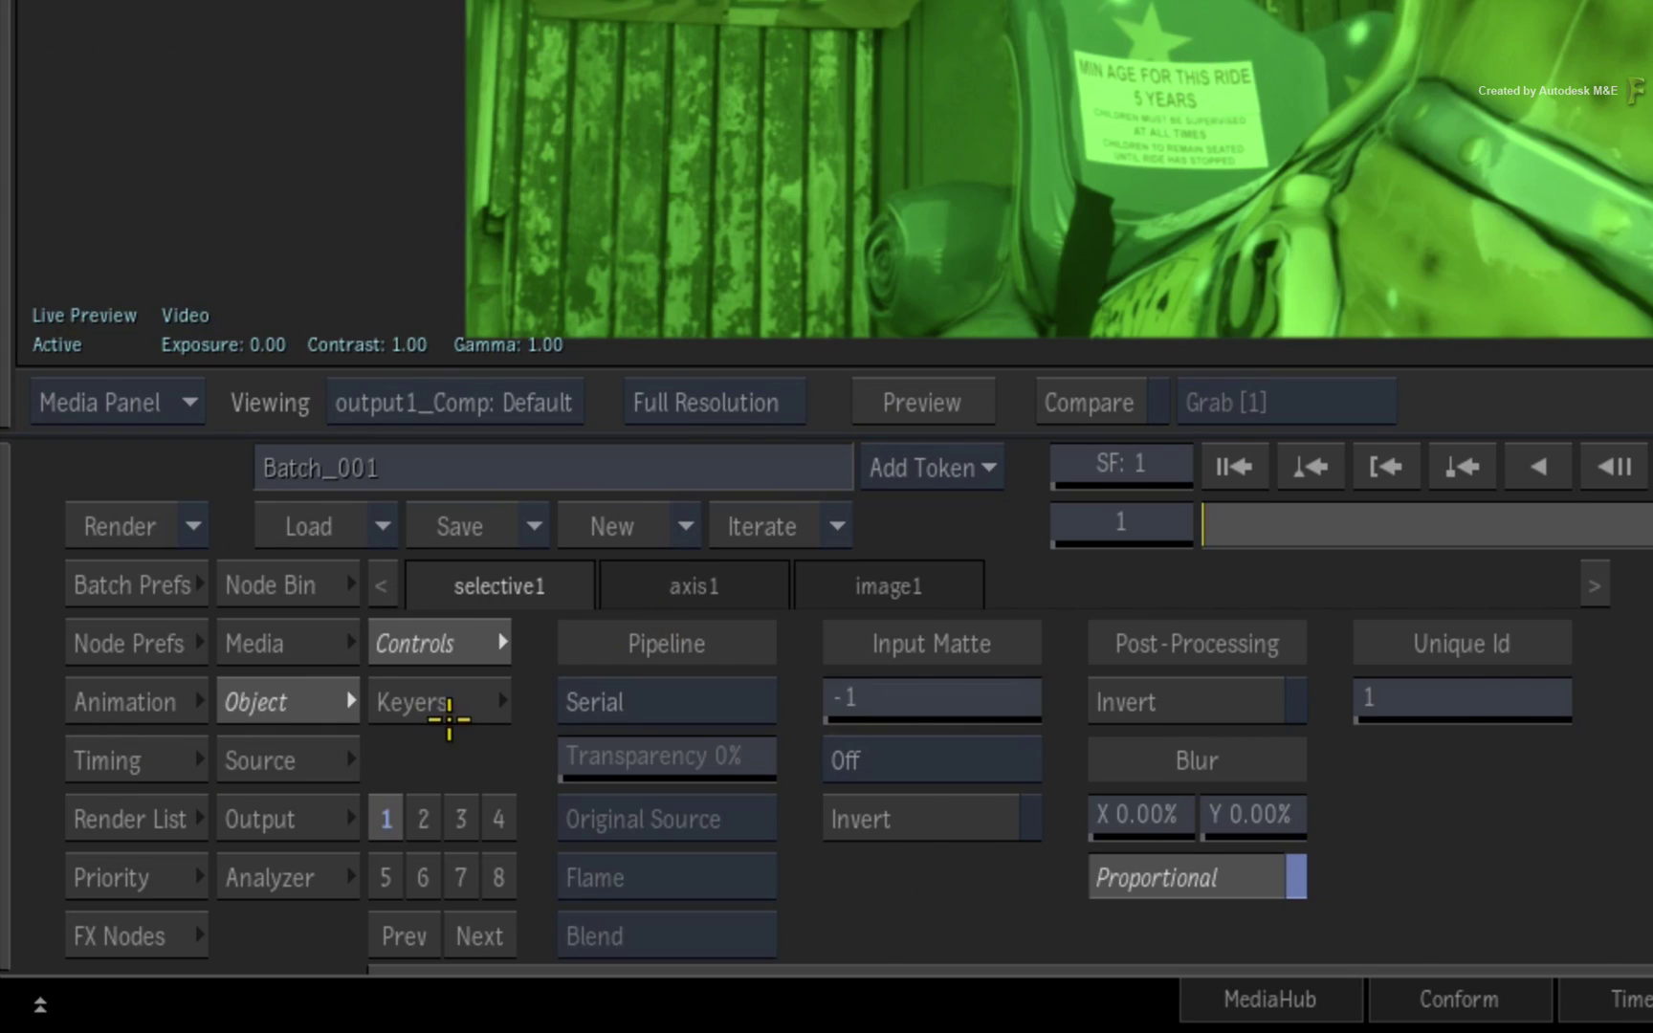
left_click(230, 865)
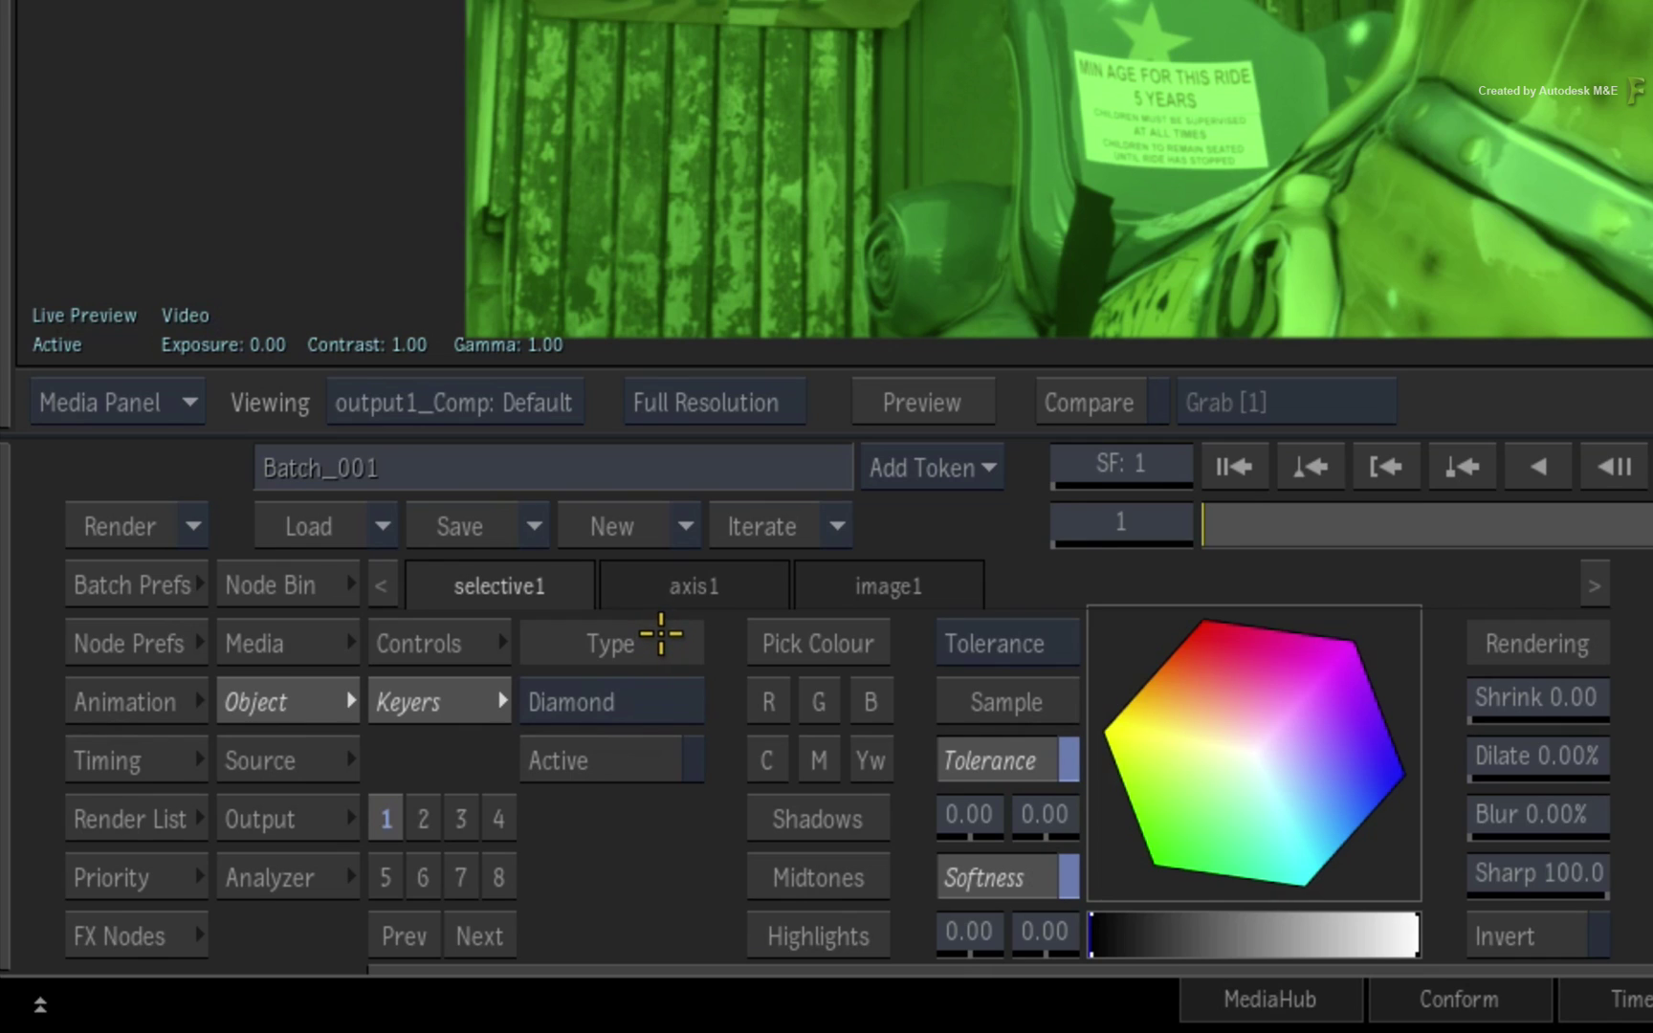
Try the Tracer keyer type, set it back to Diamond and turn the selective keyer on.
left_click(655, 699)
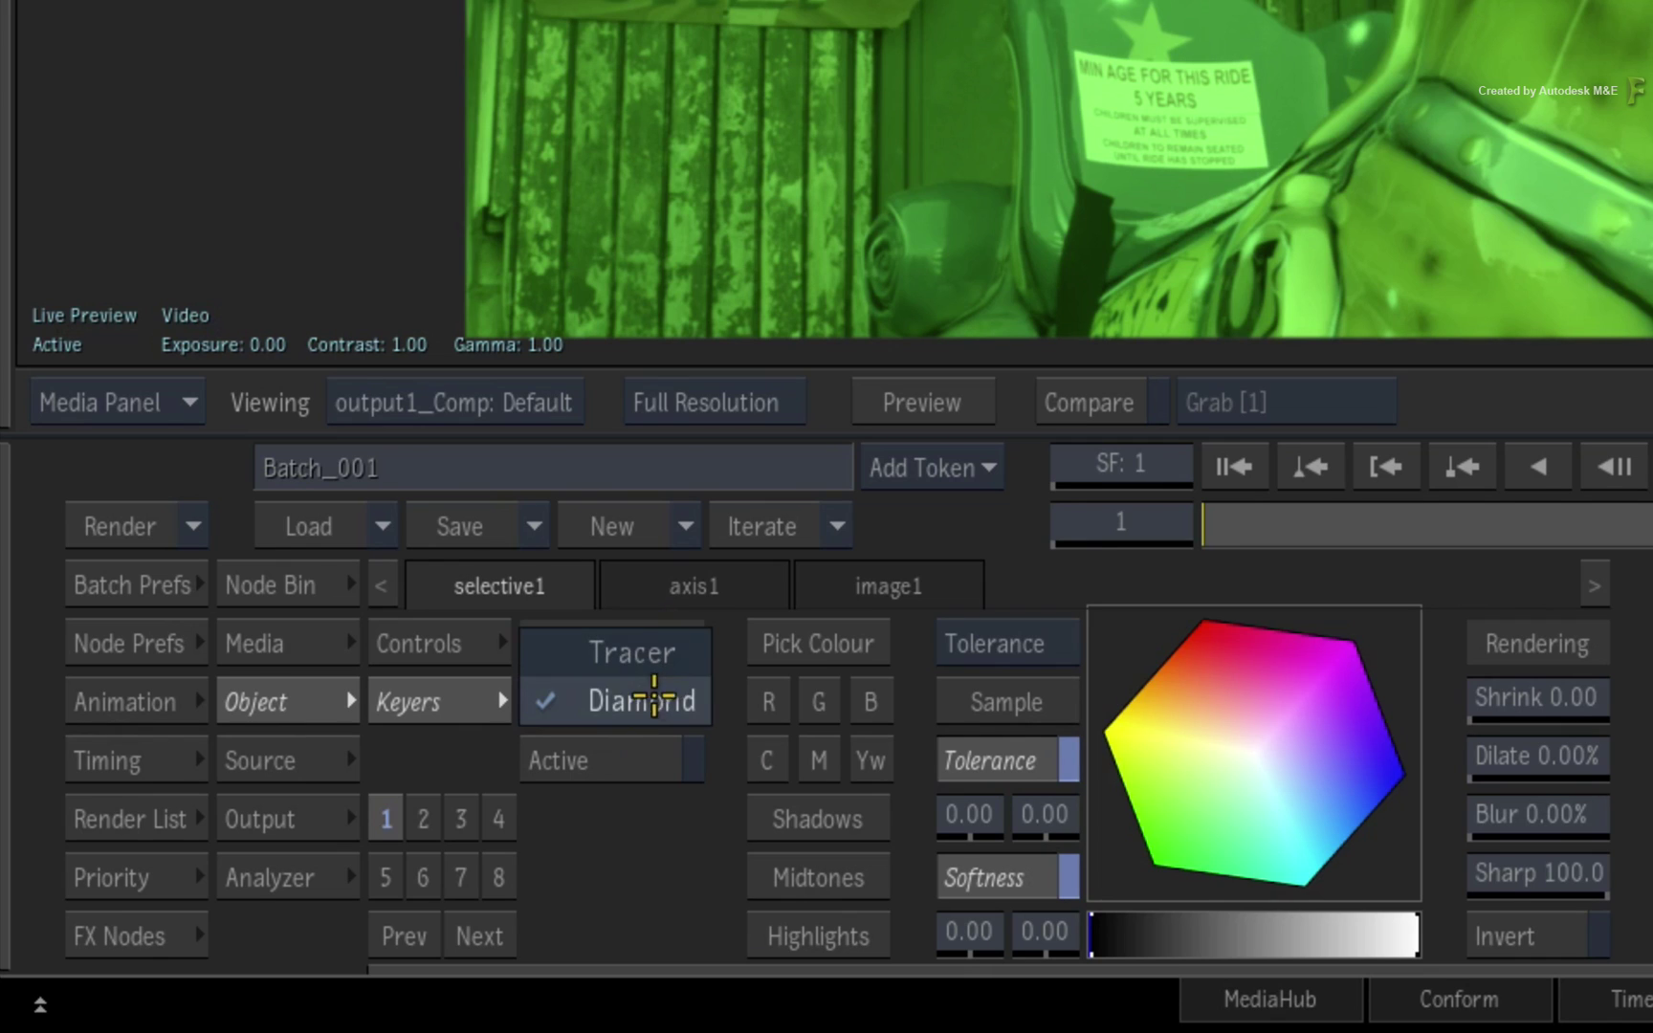
left_click(550, 655)
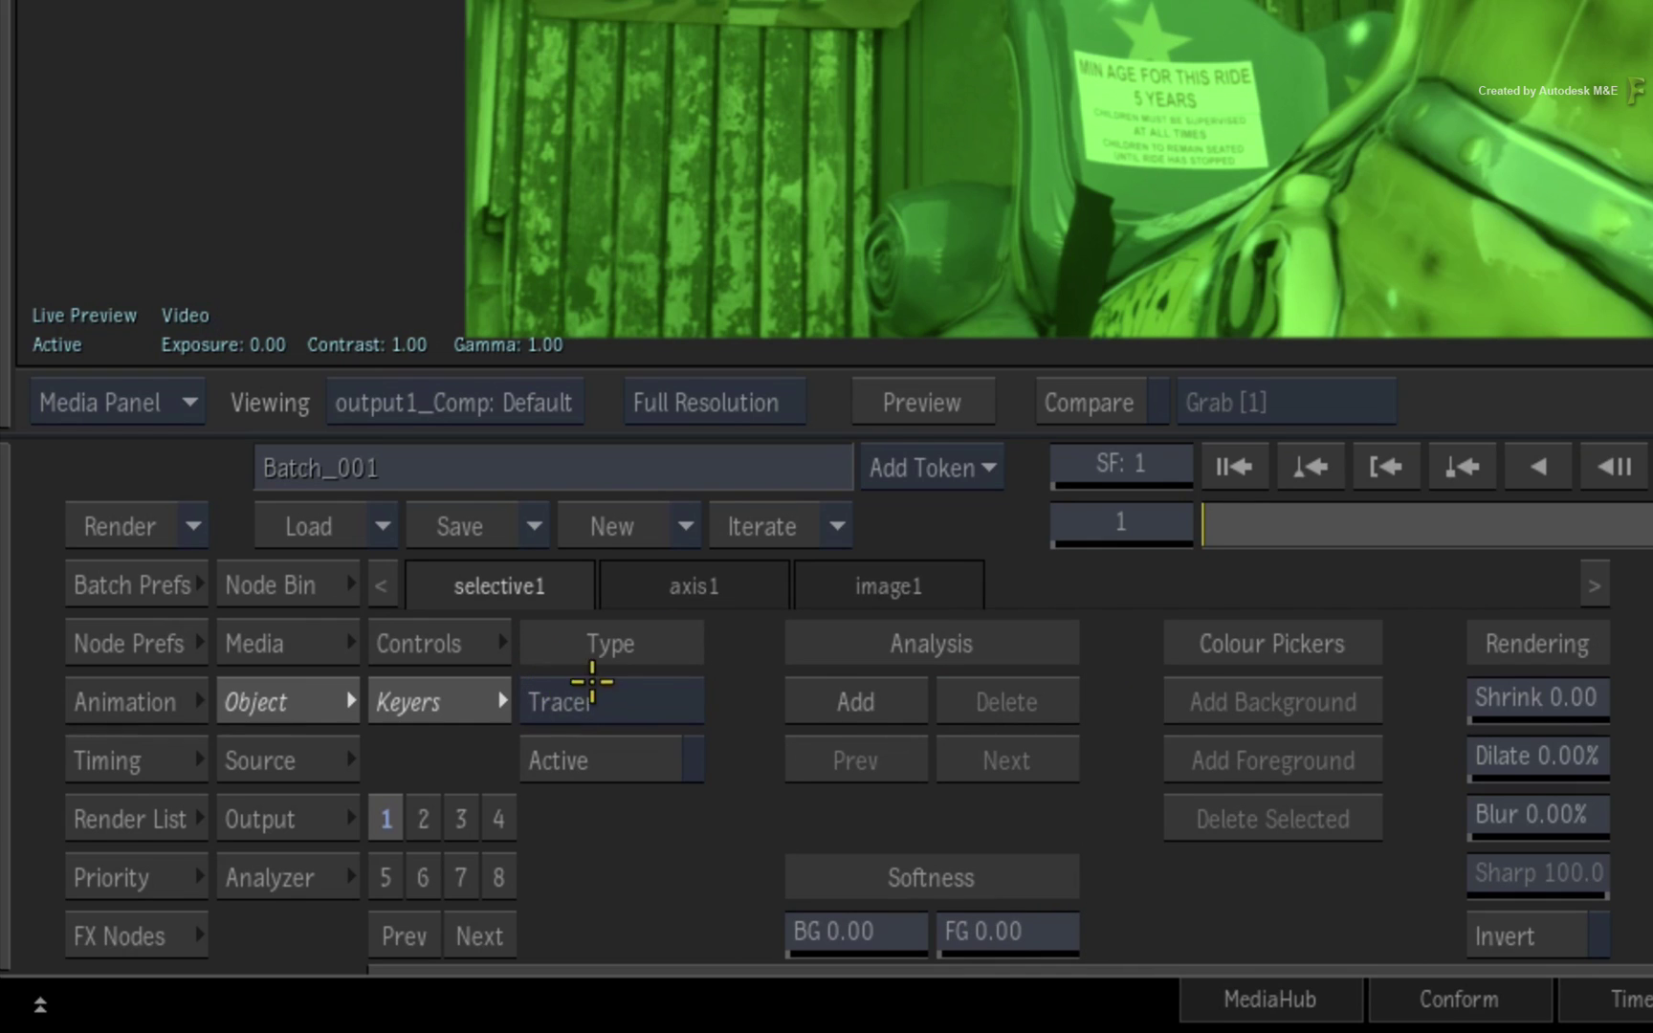
left_click(636, 702)
left_click(574, 750)
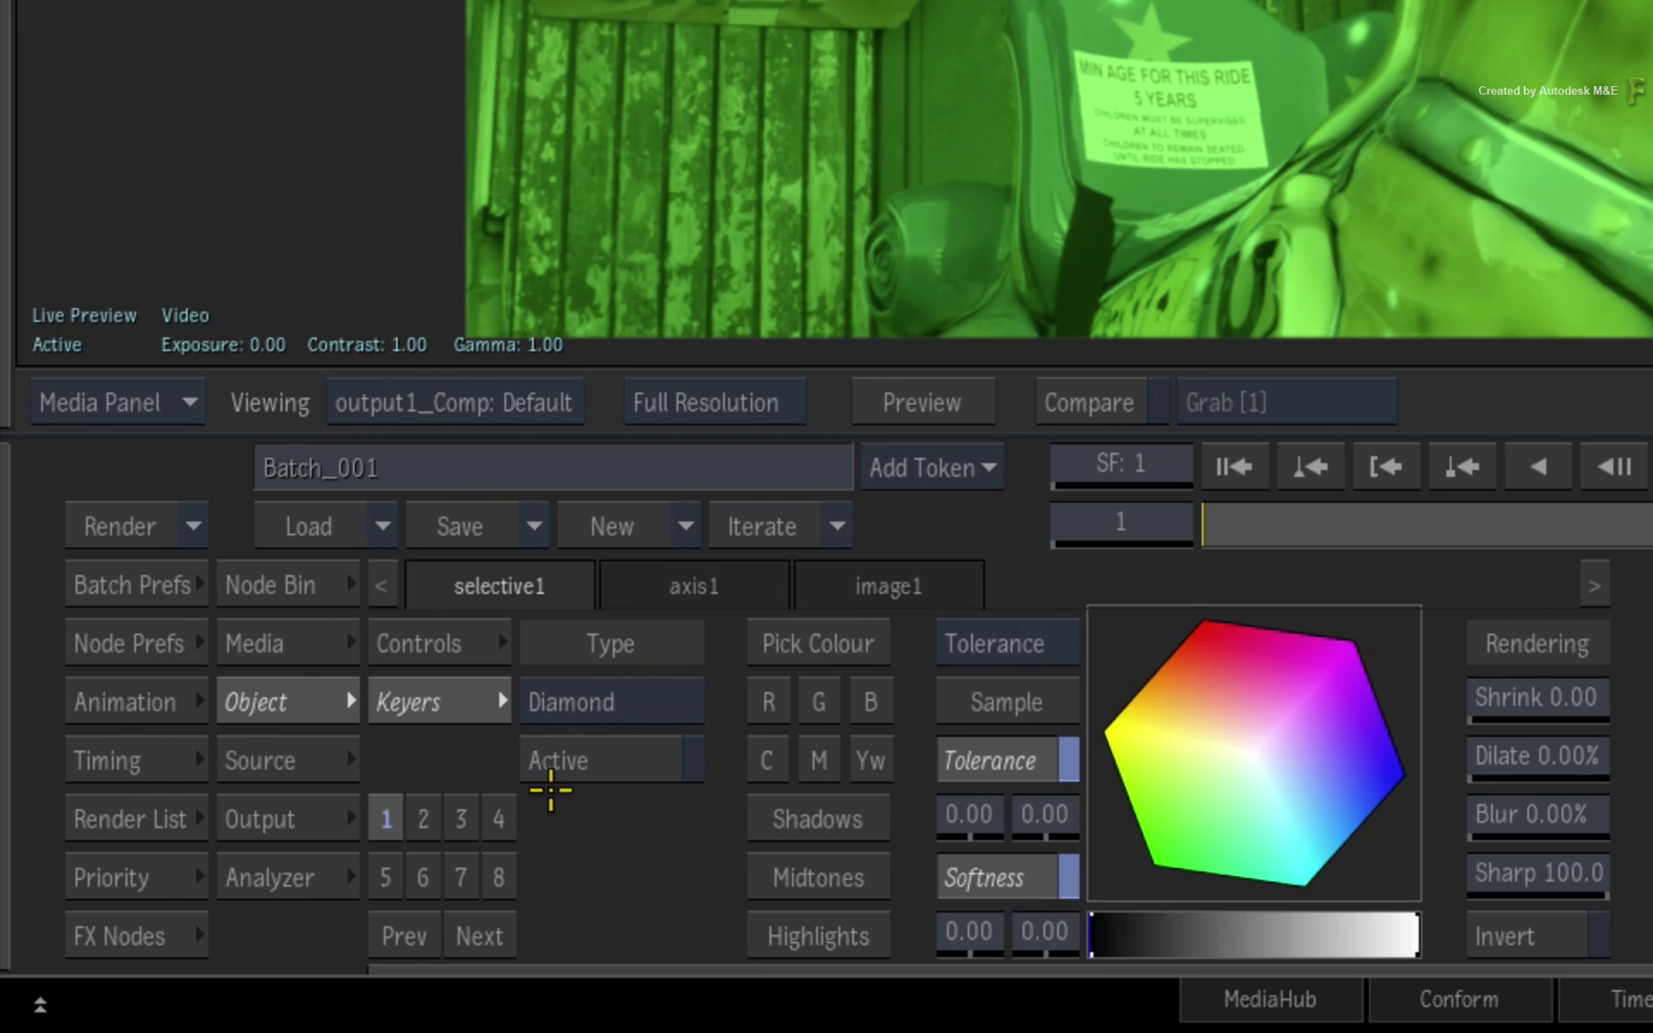
left_click(566, 776)
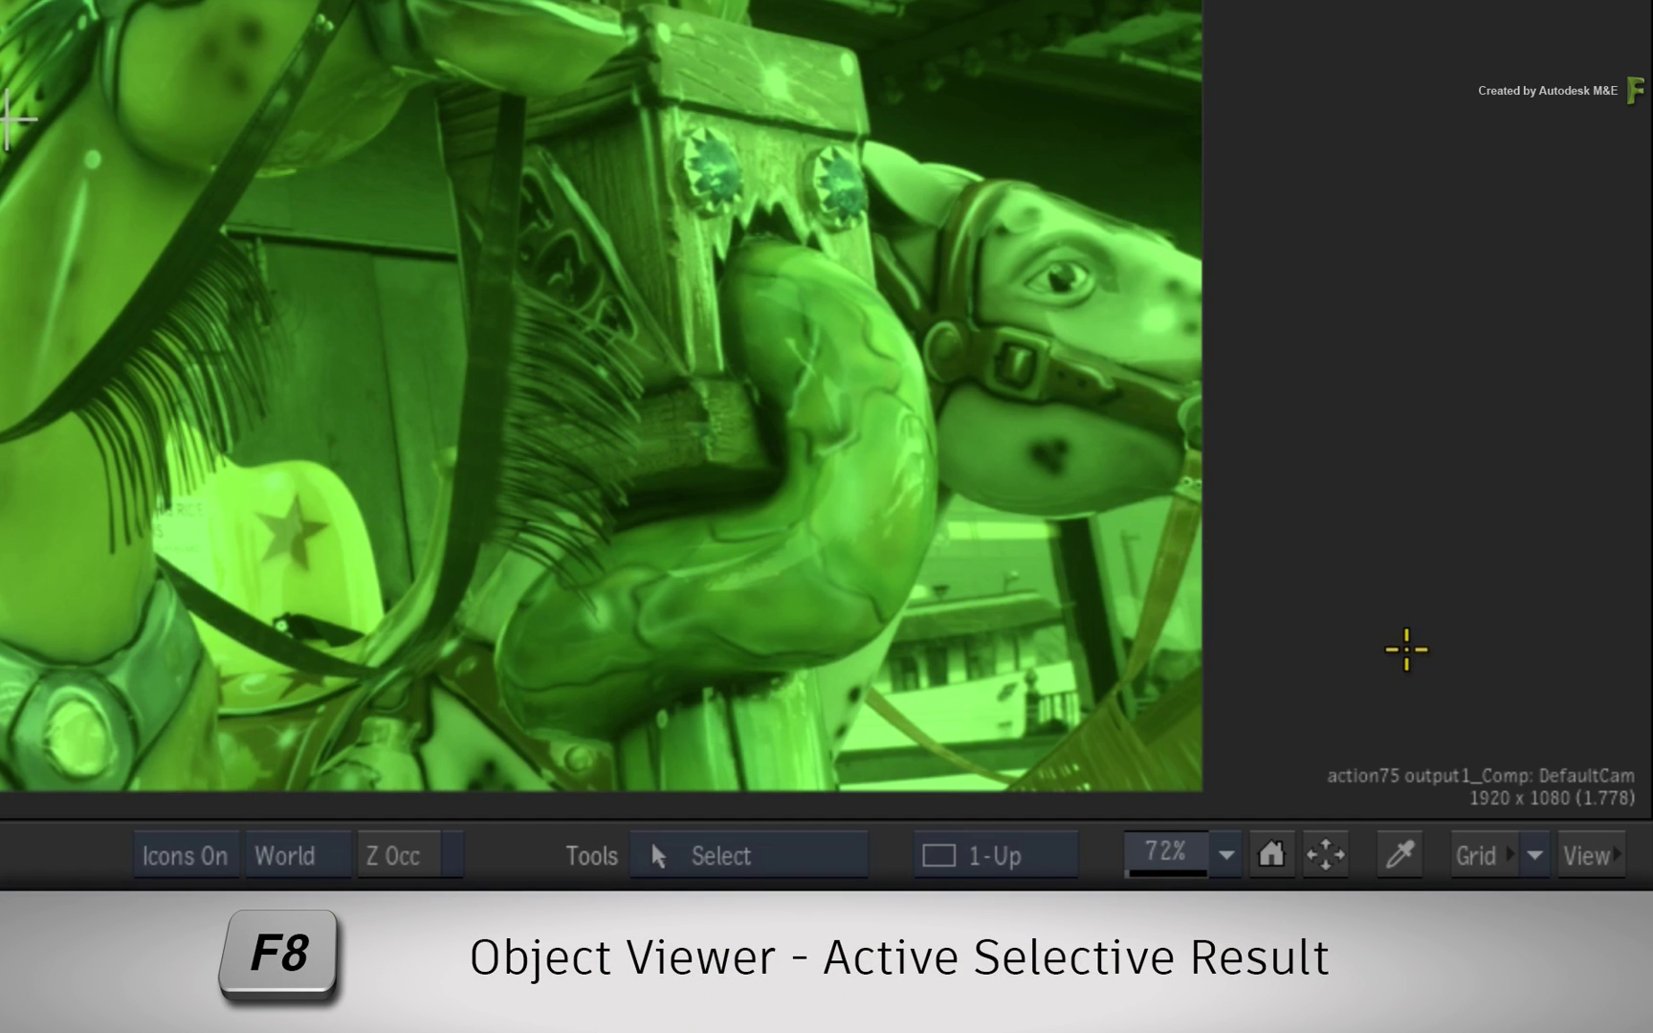
Switch the viewer from the selective result to its keyer source image showing the blue chair.
key("F8")
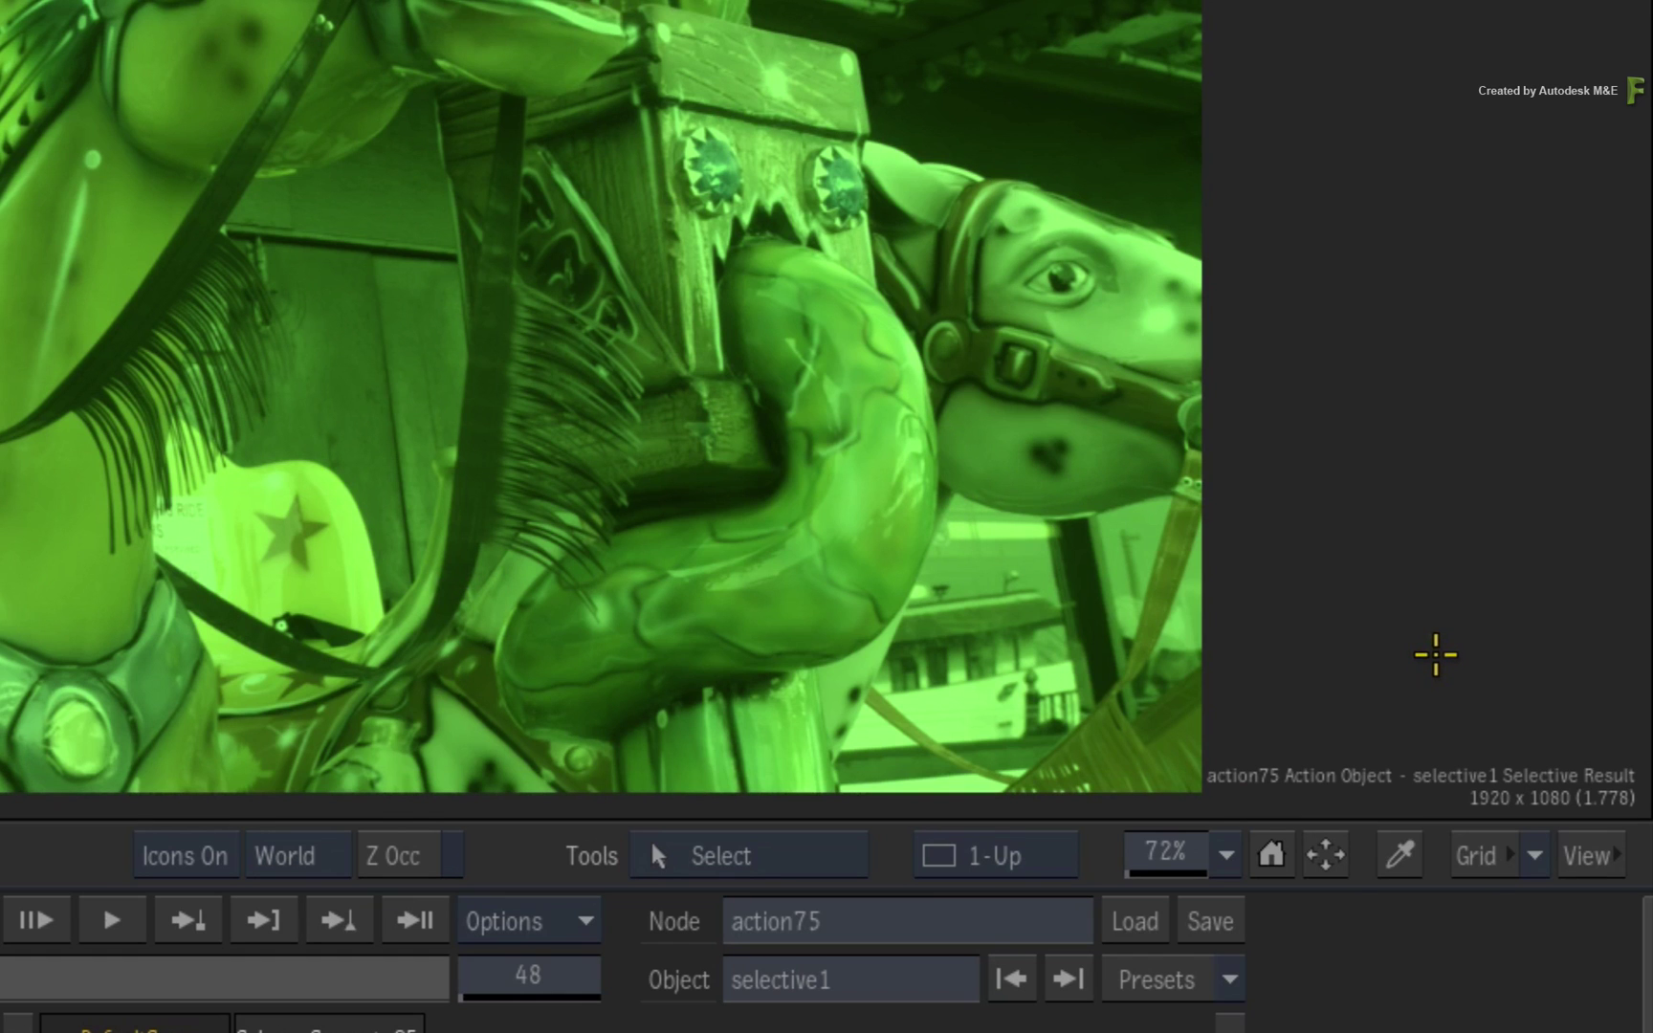
key("F8")
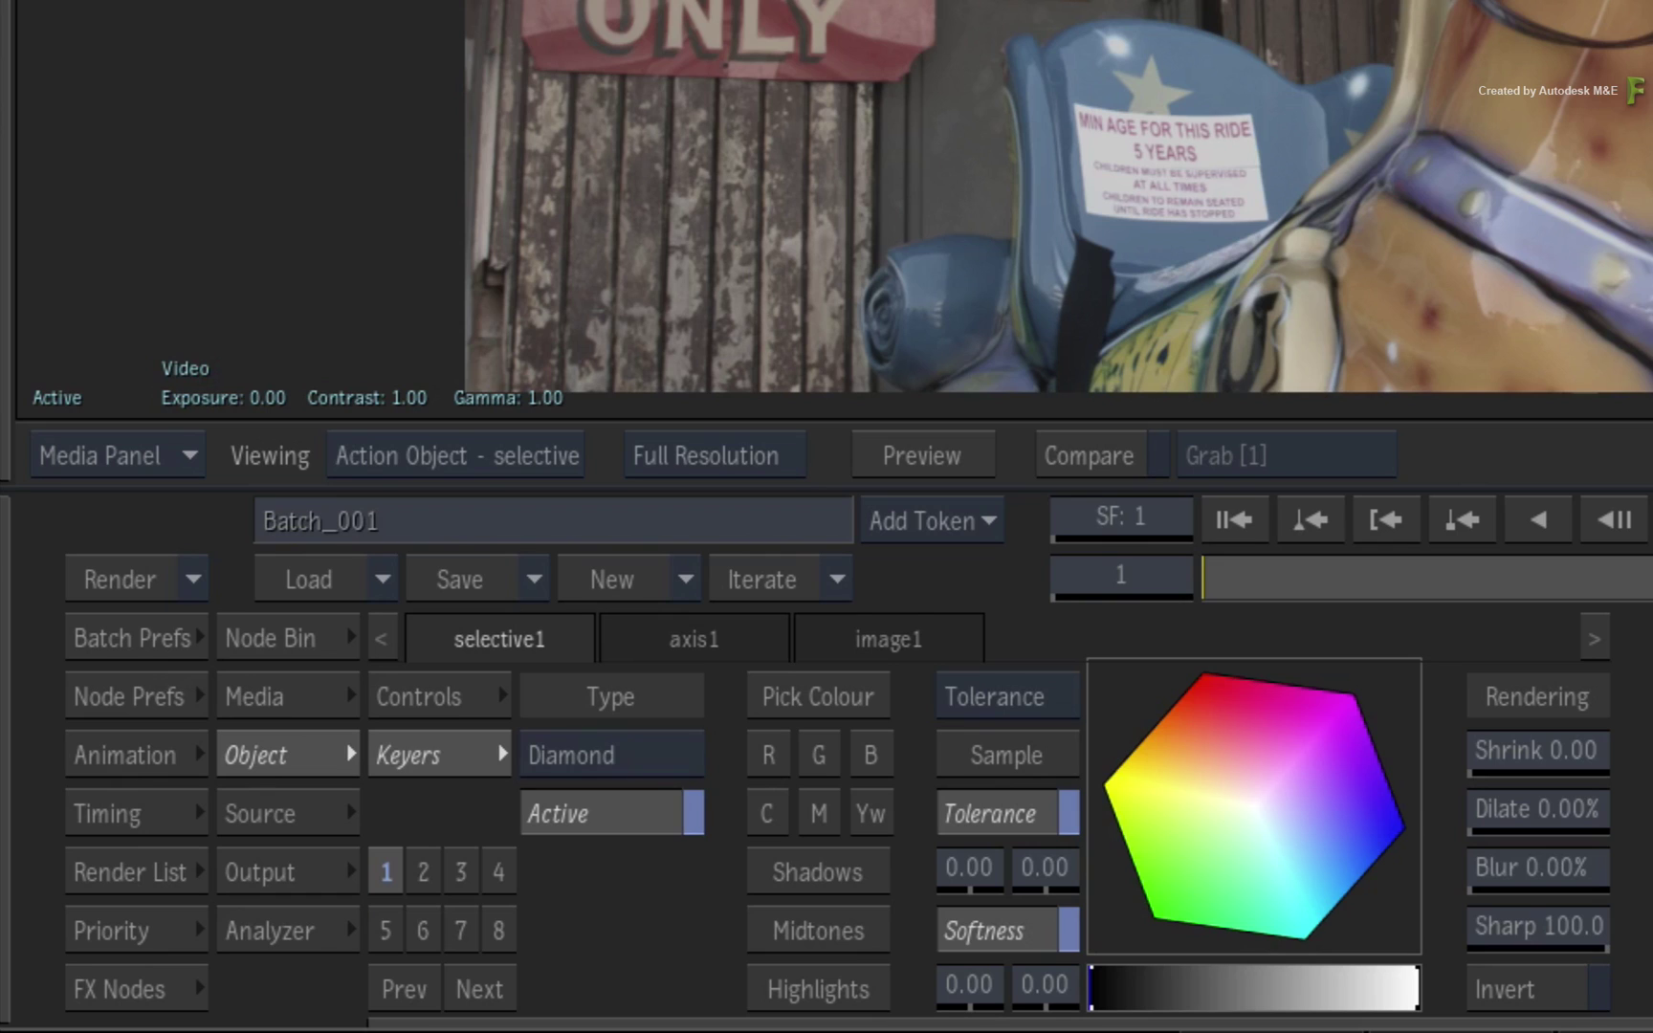
Pick the blue chair colour as the Diamond key sample and zoom in on the ride sign.
left_click(802, 703)
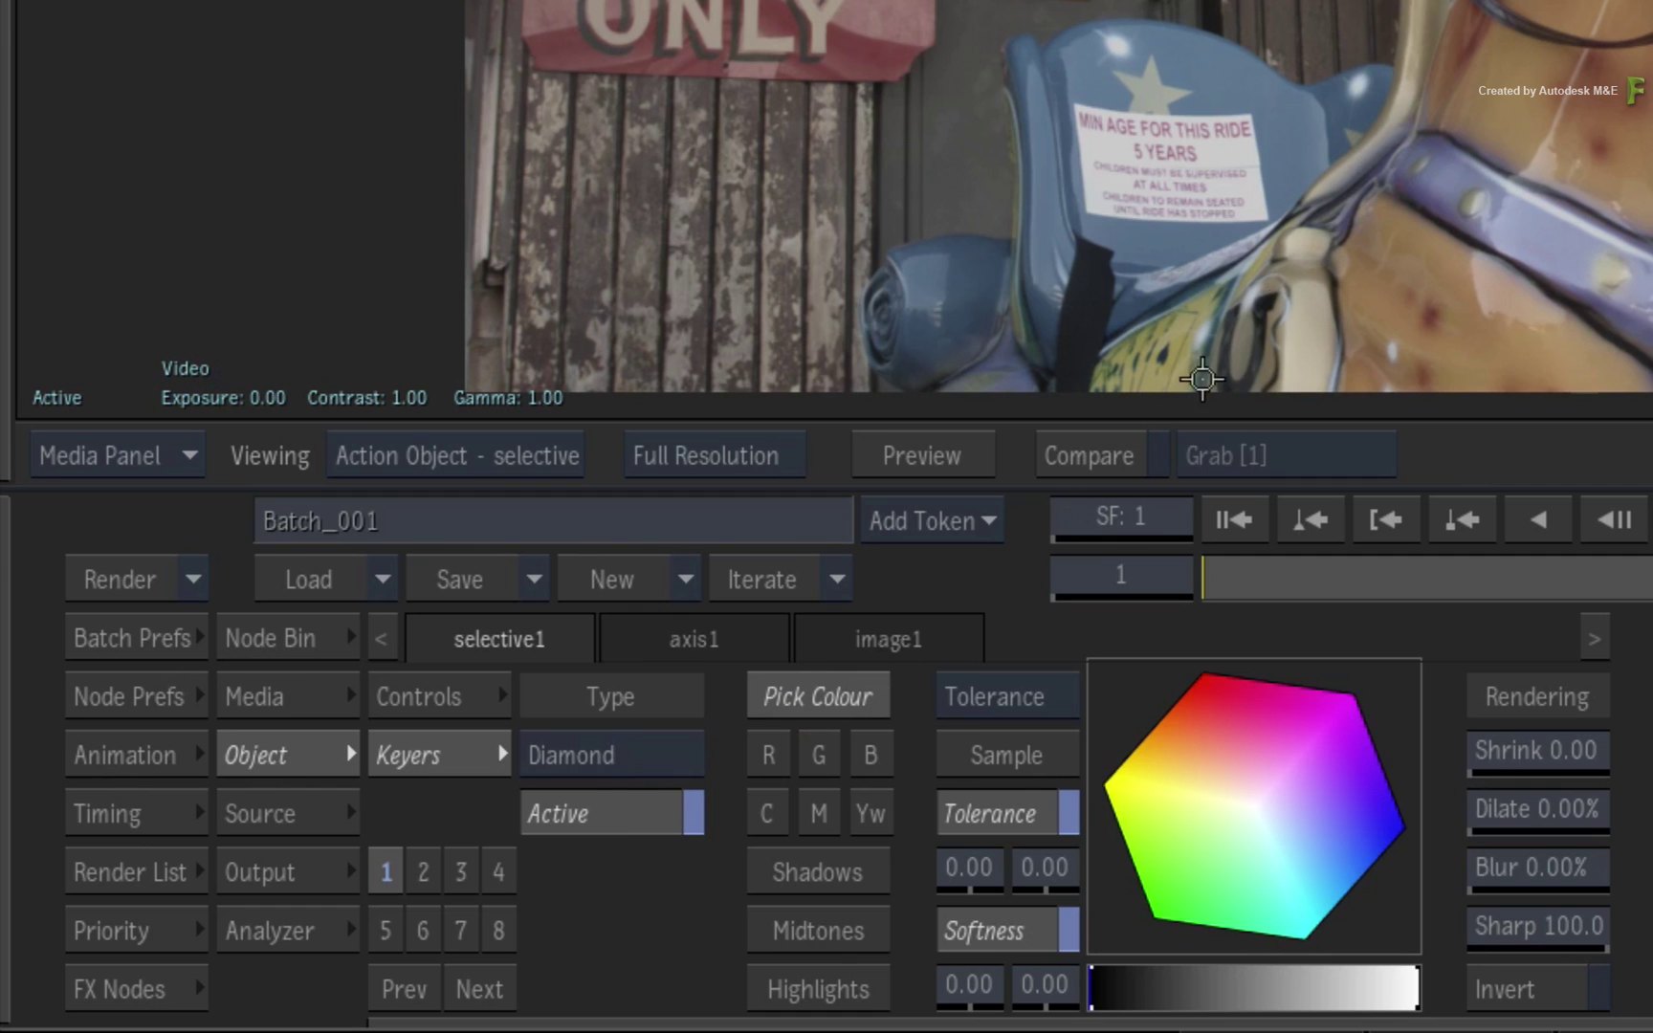
left_click(1214, 67)
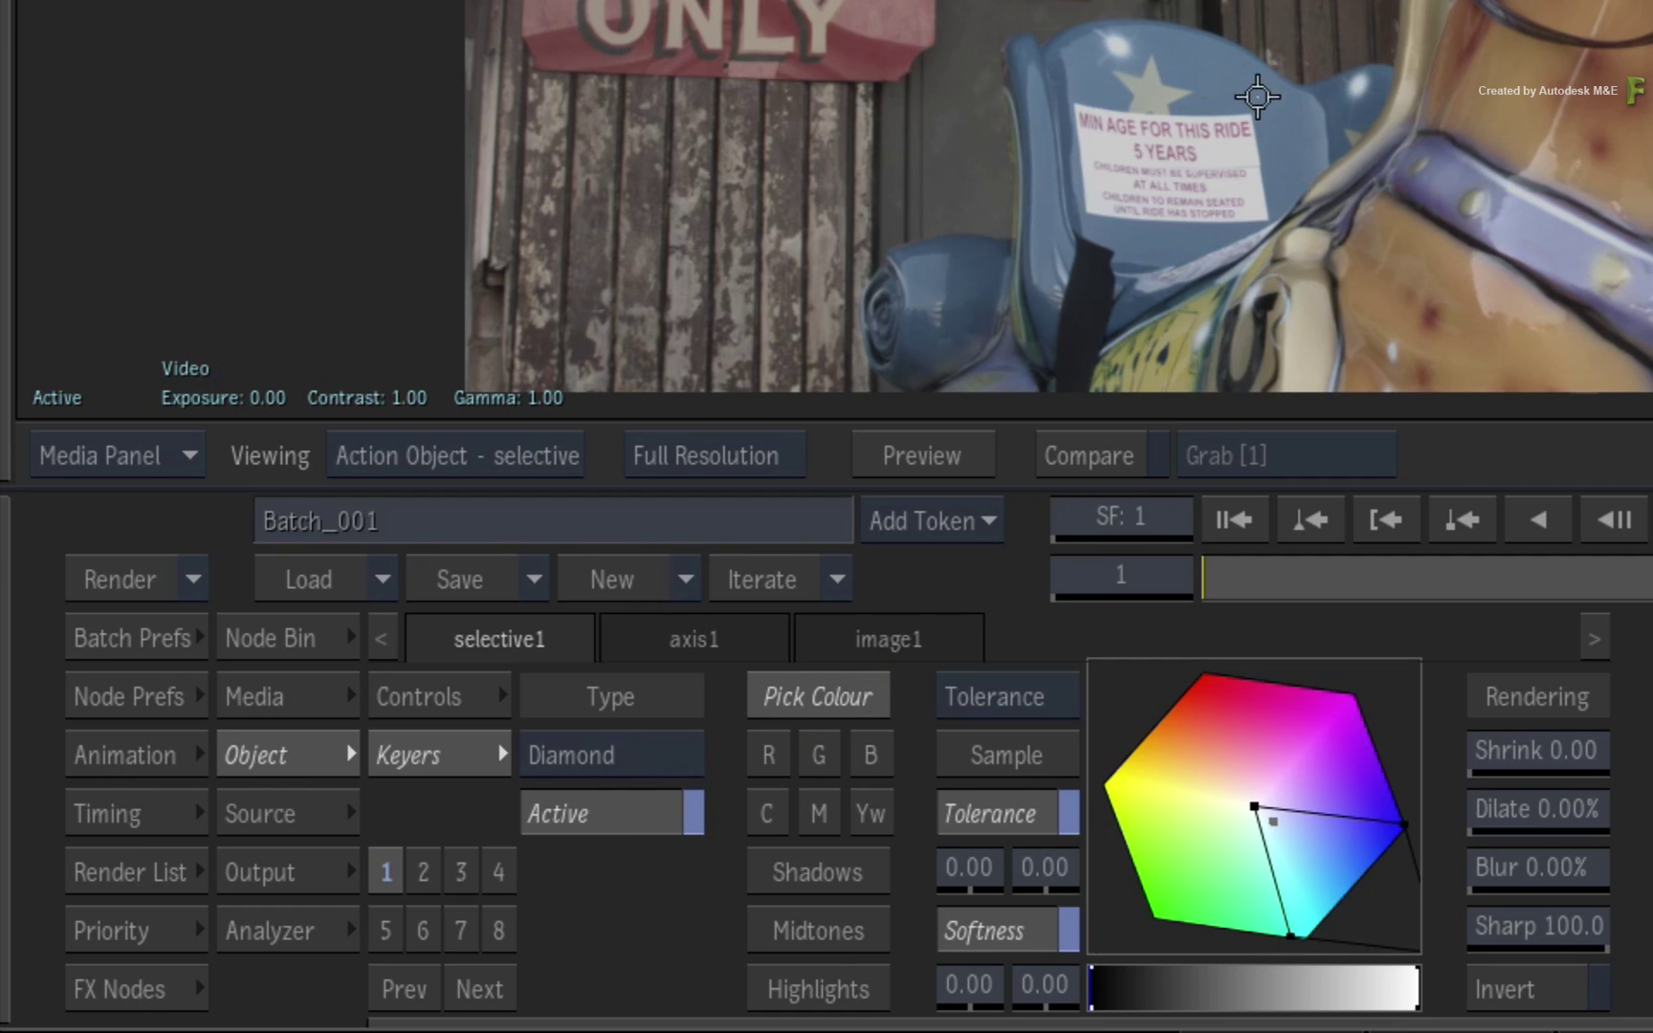
left_click(1222, 97)
left_click_drag(1173, 66, 1506, 99)
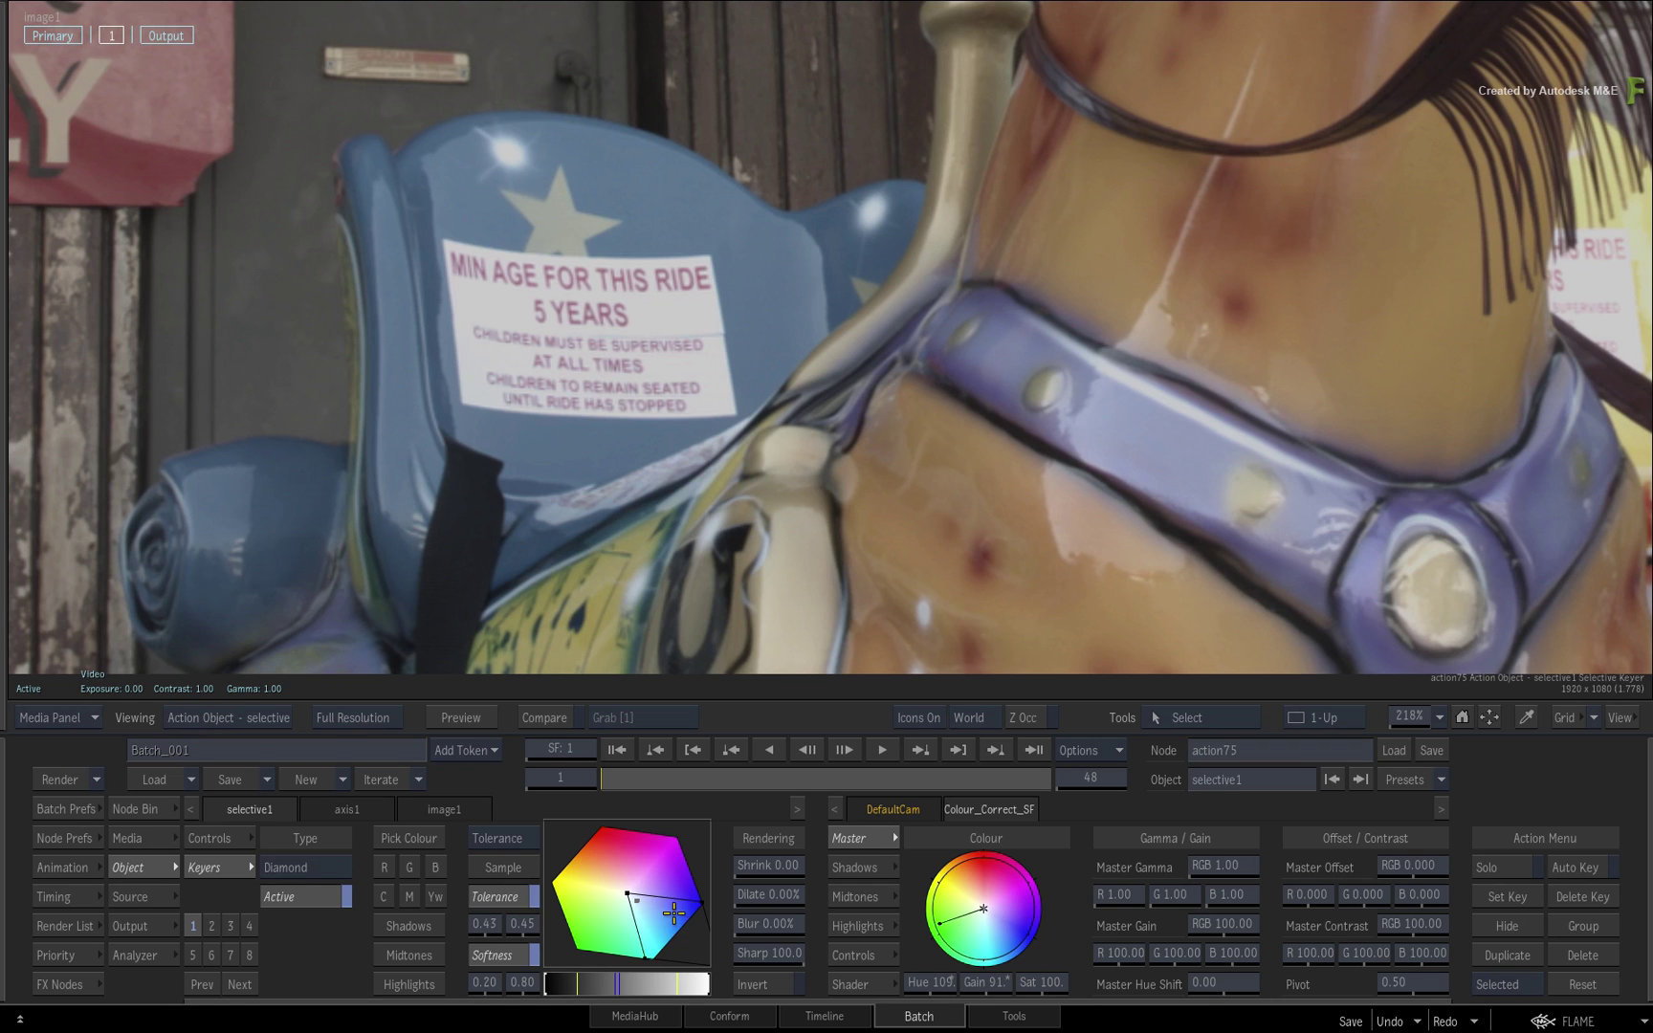
View the black-and-white matte full screen, widen the key over the seat and dilate the matte to fill gaps.
key("F8")
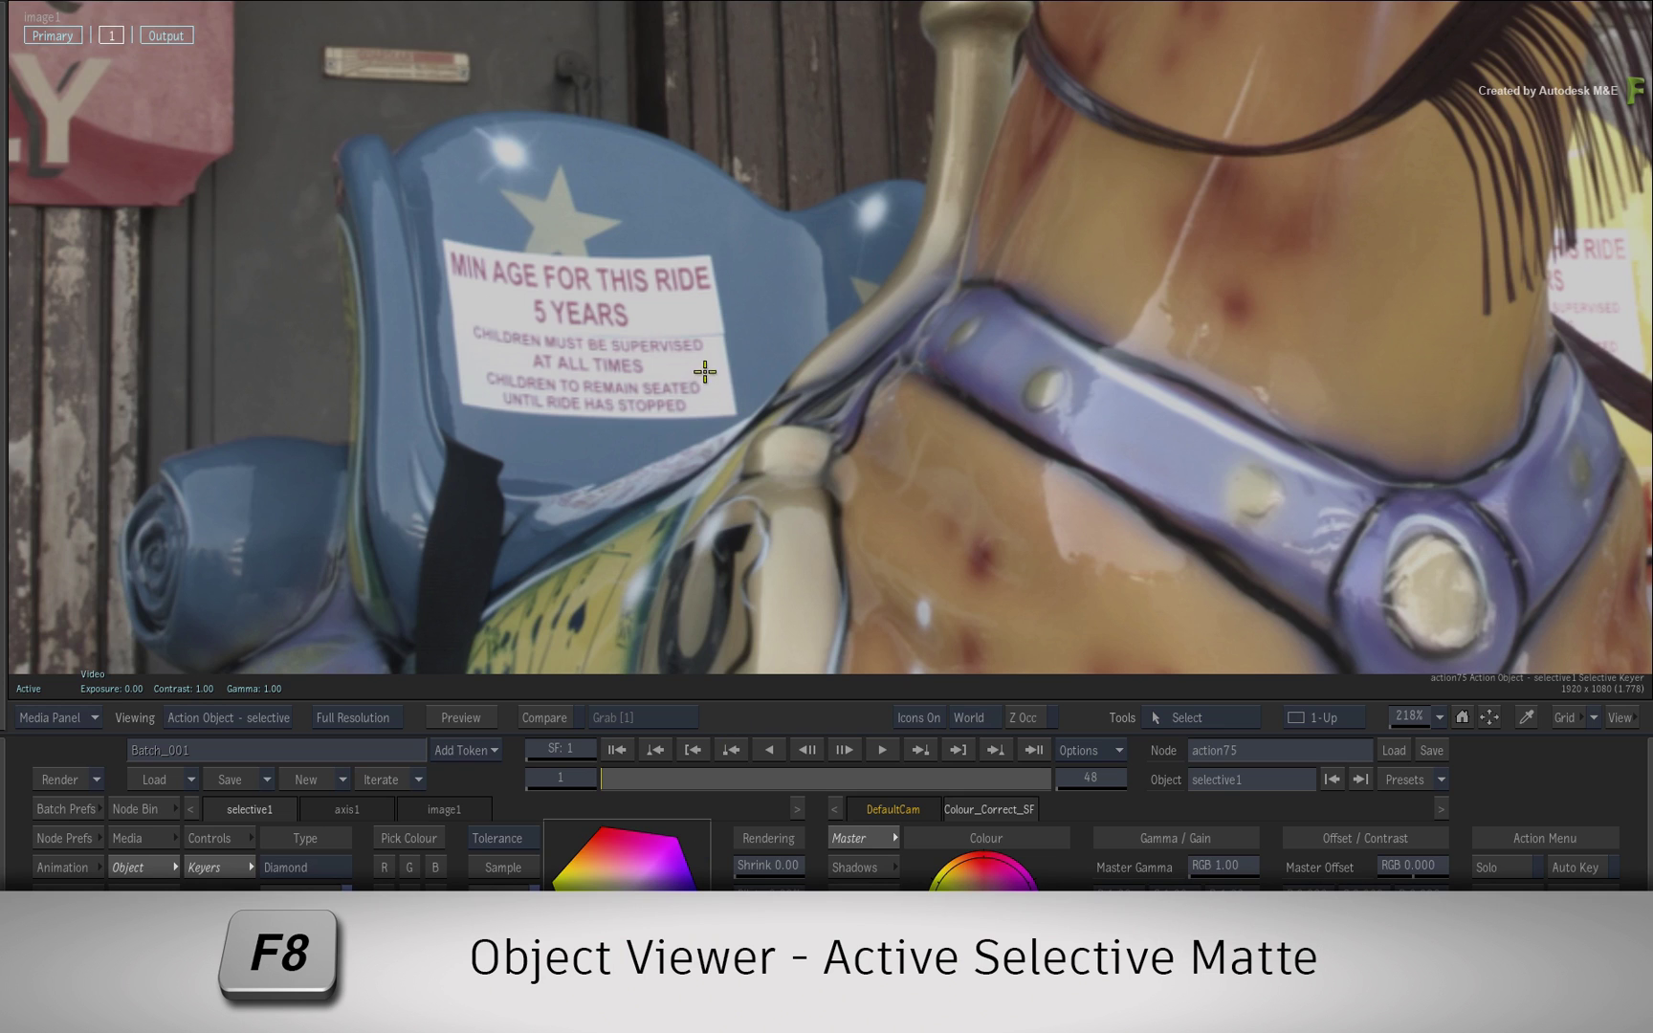
key("F8")
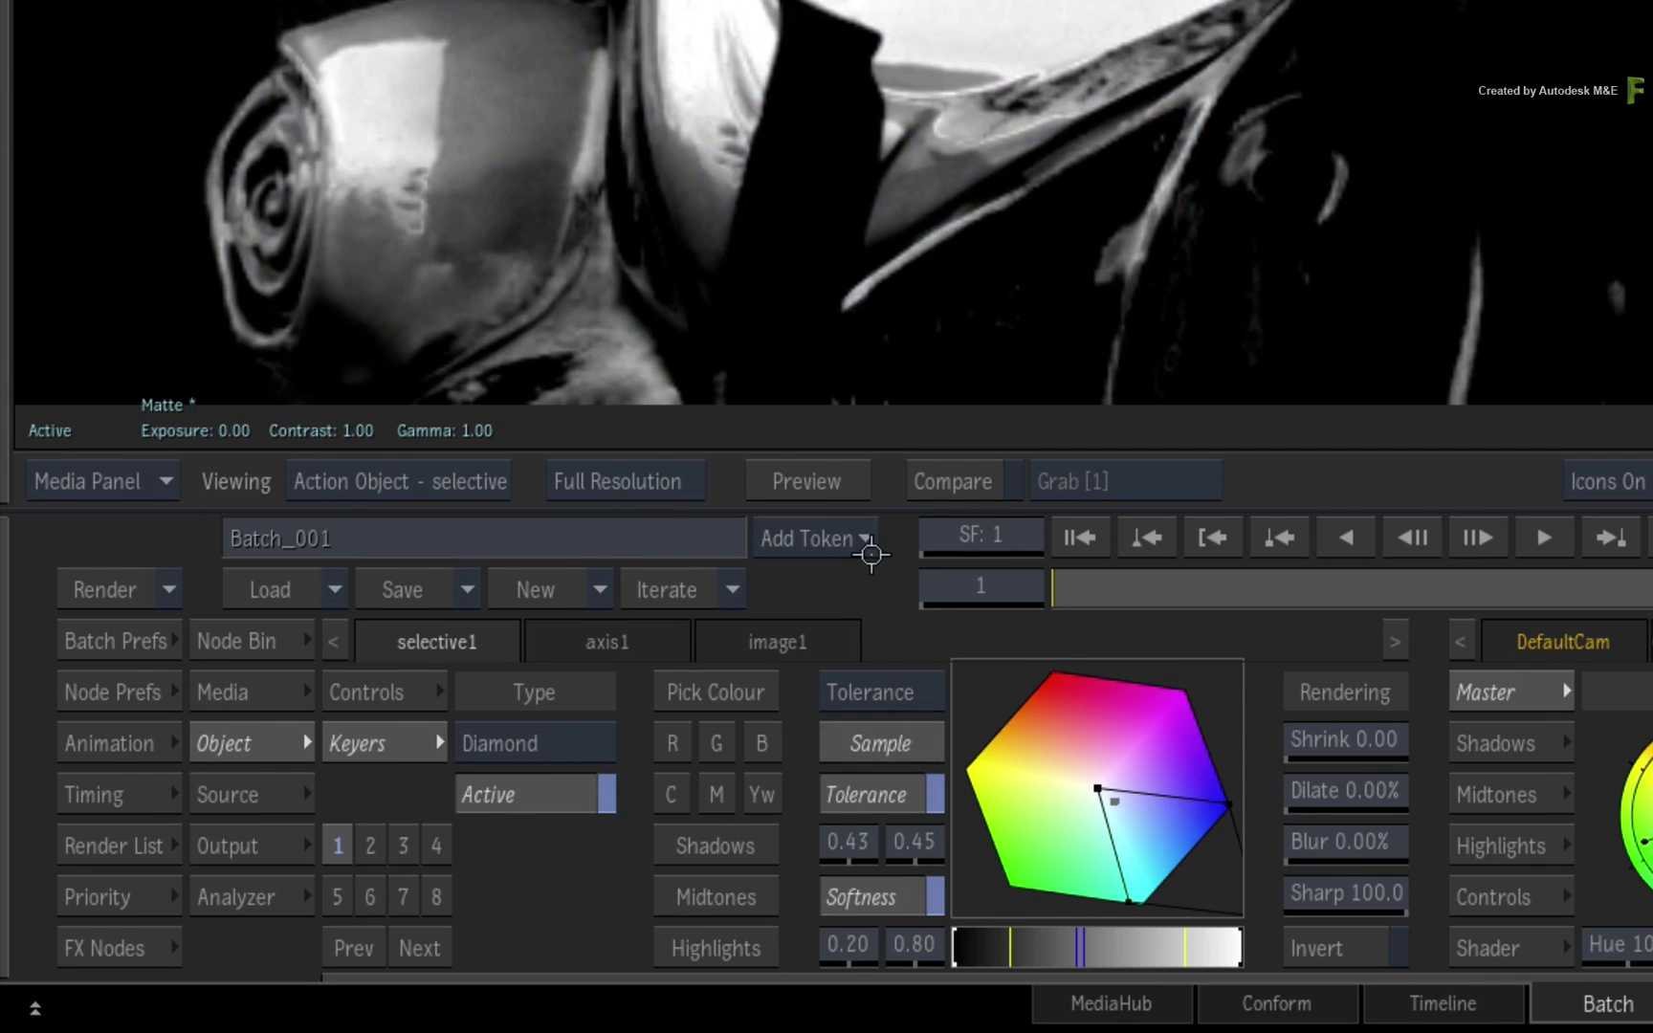
key("Escape")
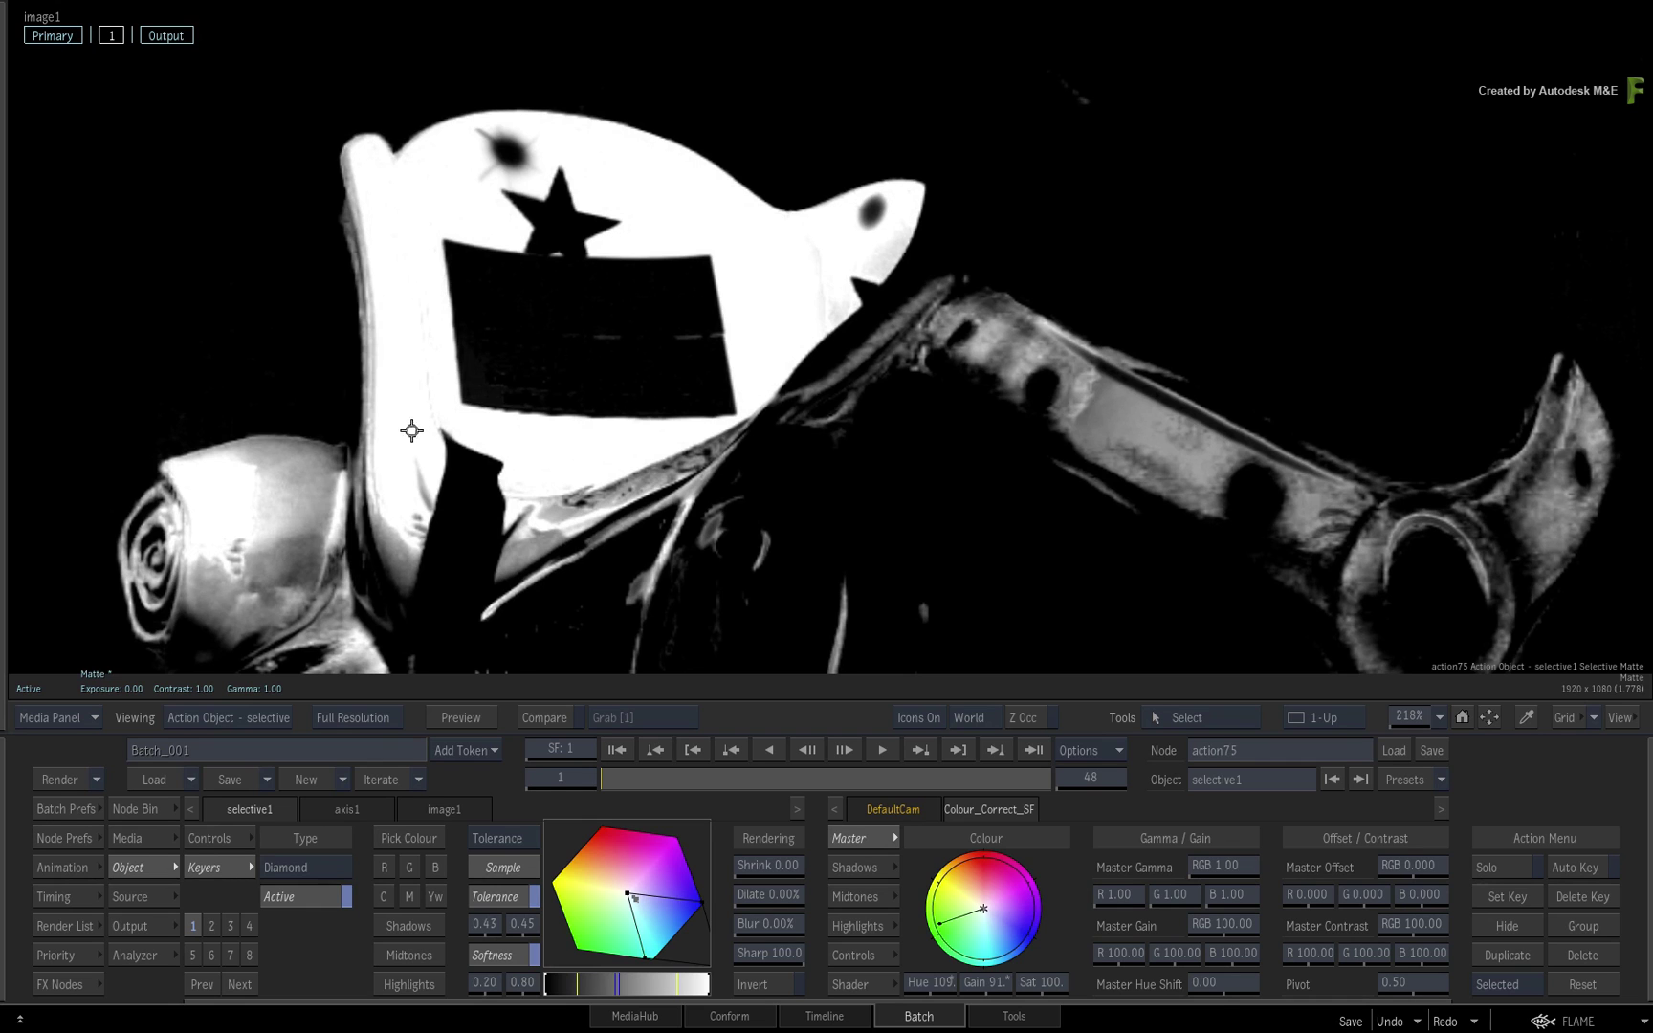
left_click_drag(413, 432, 390, 572)
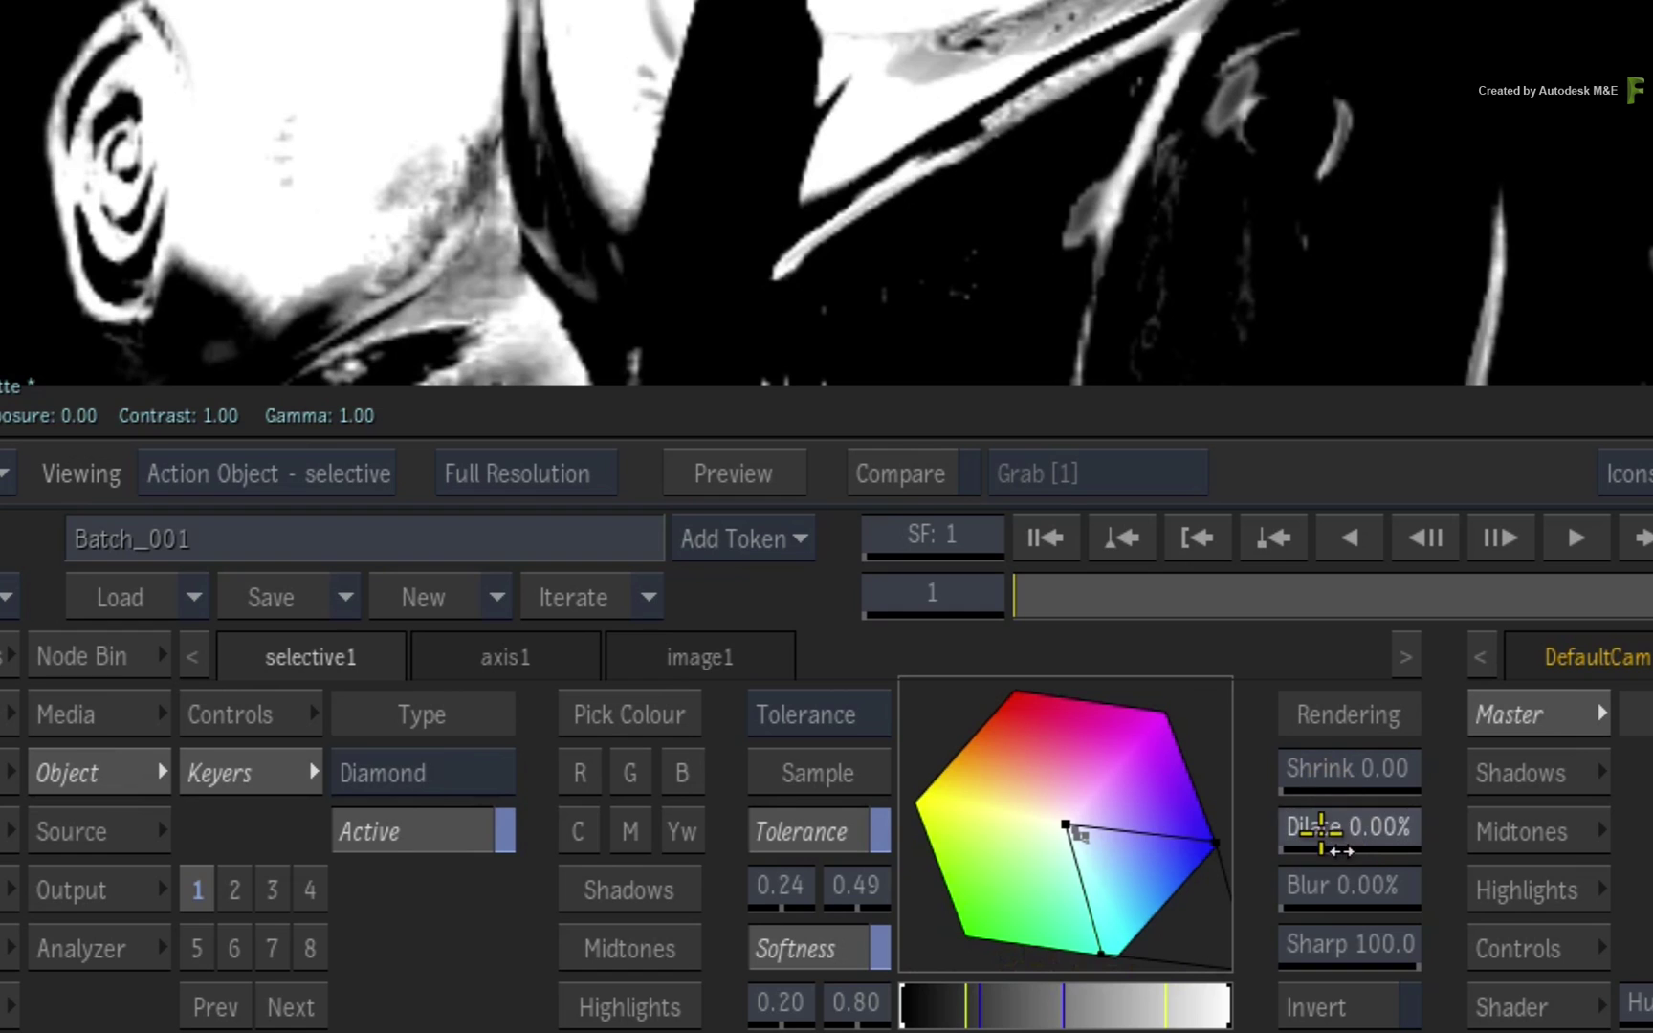
mouse_move(1350, 824)
left_mouse_down()
mouse_move(1465, 779)
mouse_move(1438, 767)
left_mouse_up()
Shrink the matte slightly, show the green chair in the composite result and sample again to tighten tolerance to 0.18.
mouse_move(1330, 775)
left_mouse_down()
mouse_move(1343, 775)
mouse_move(780, 875)
left_mouse_up()
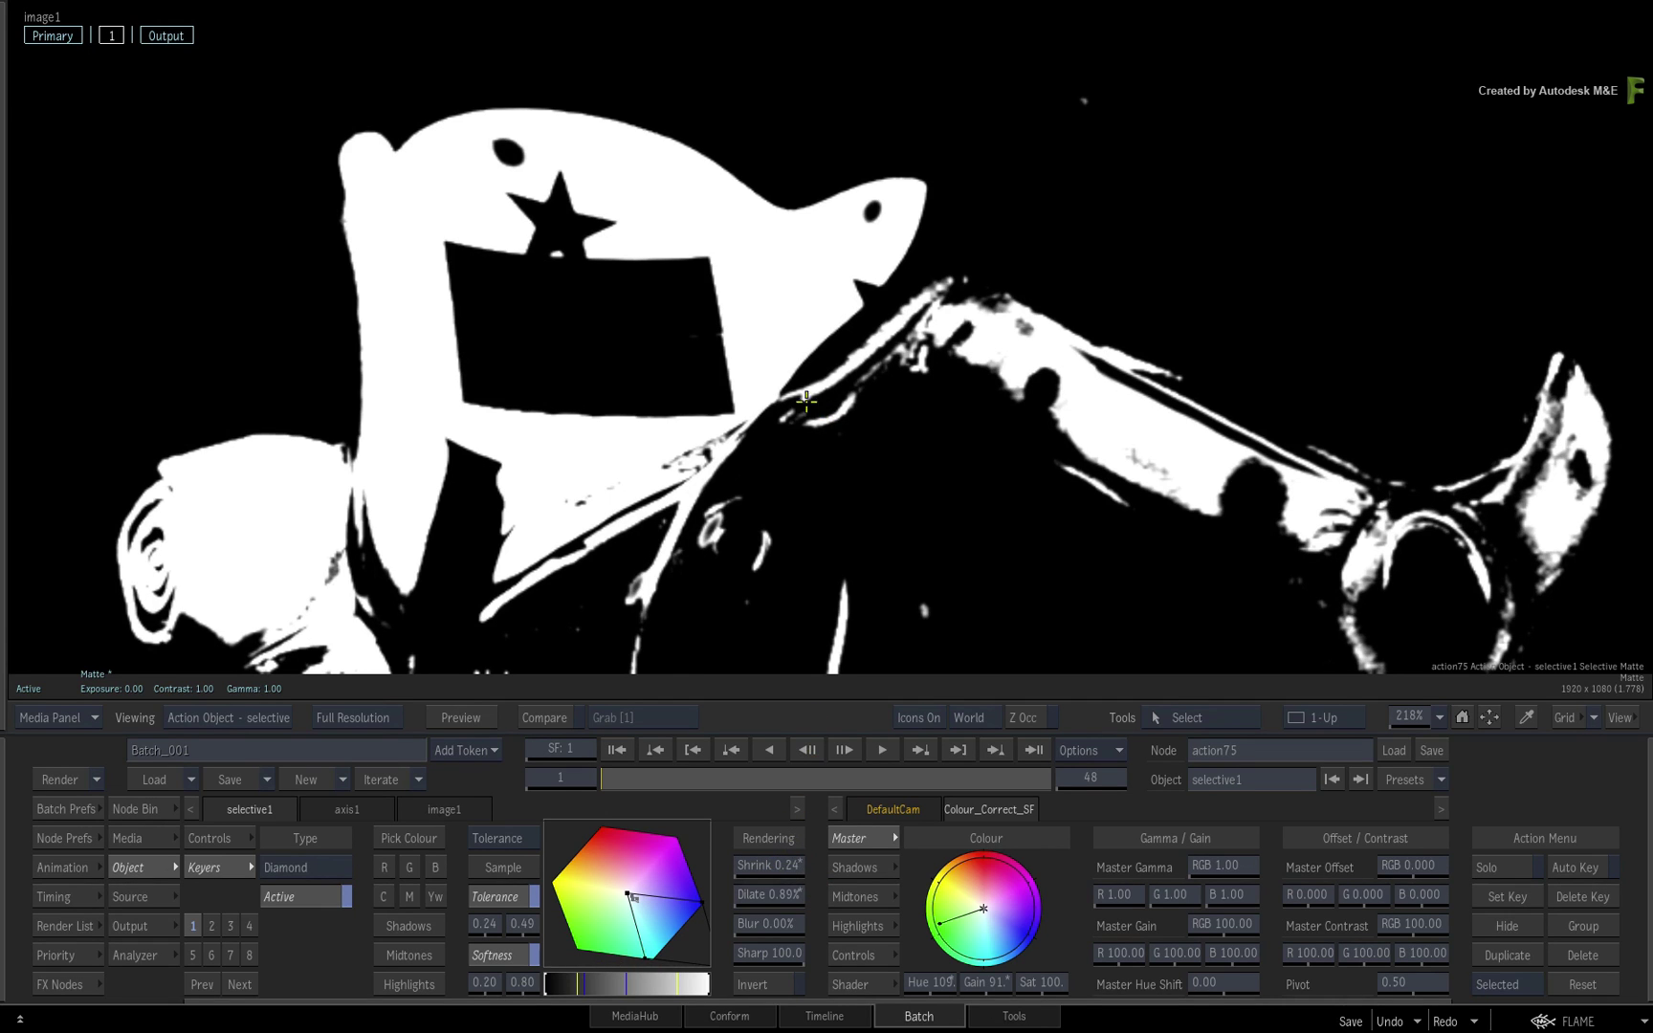
key("F4")
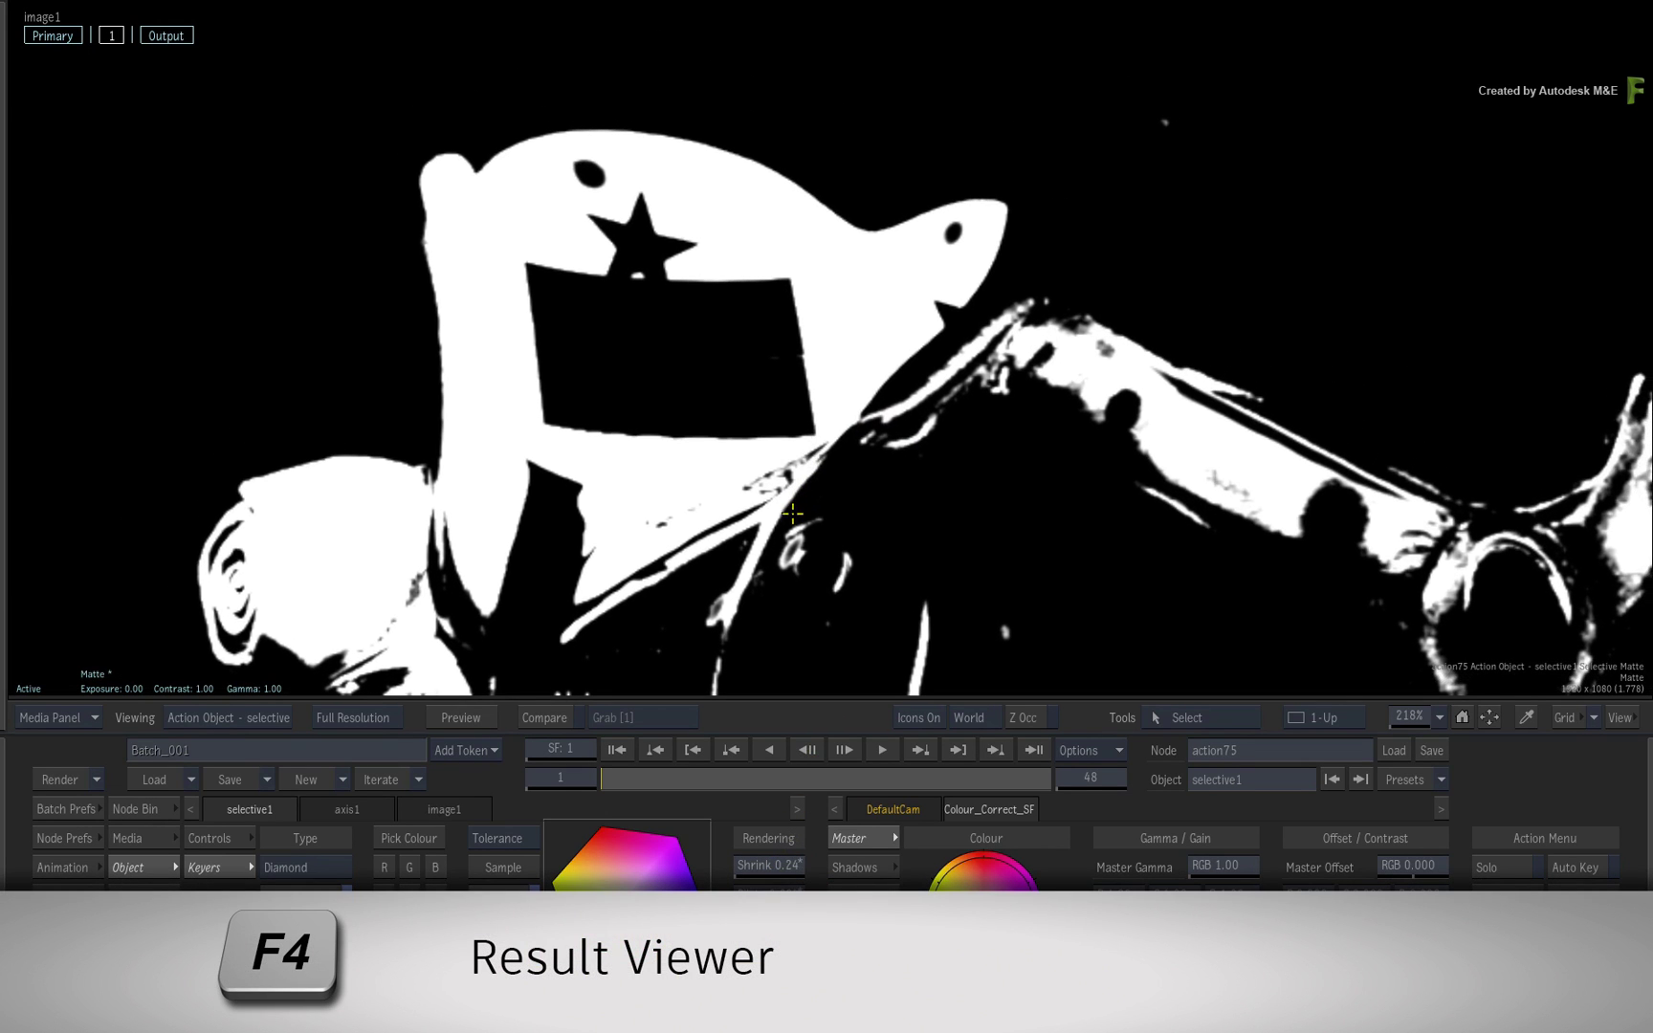
key("F4")
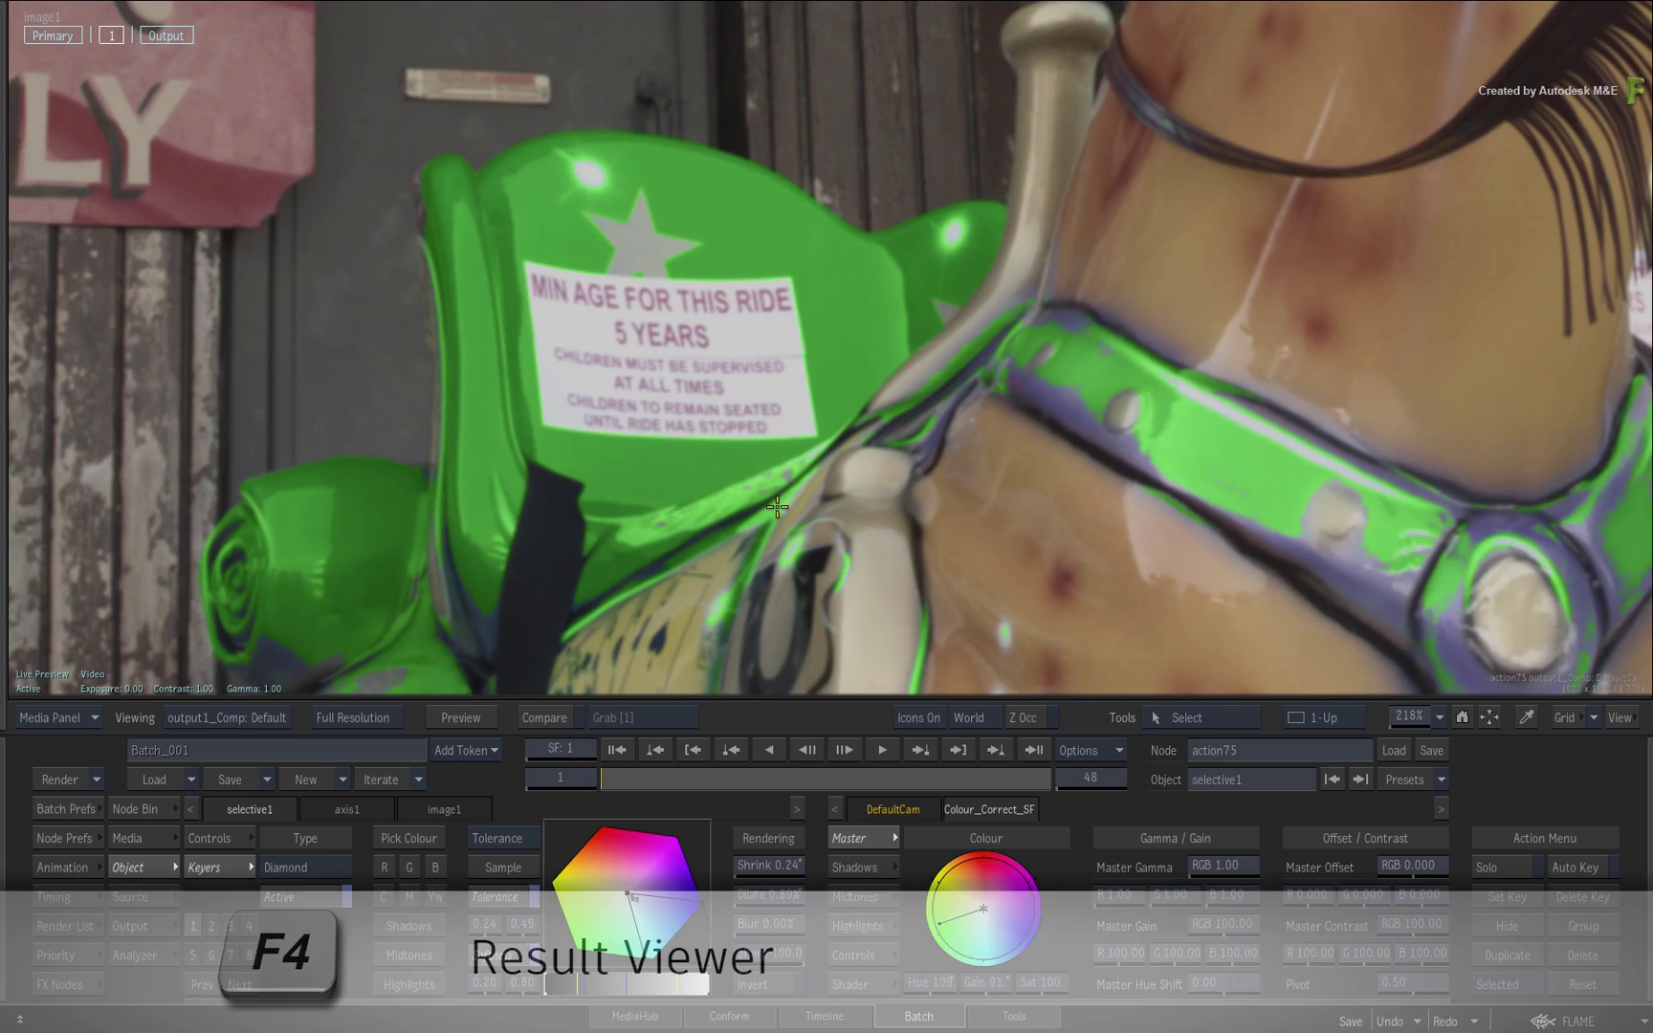
left_click(504, 869)
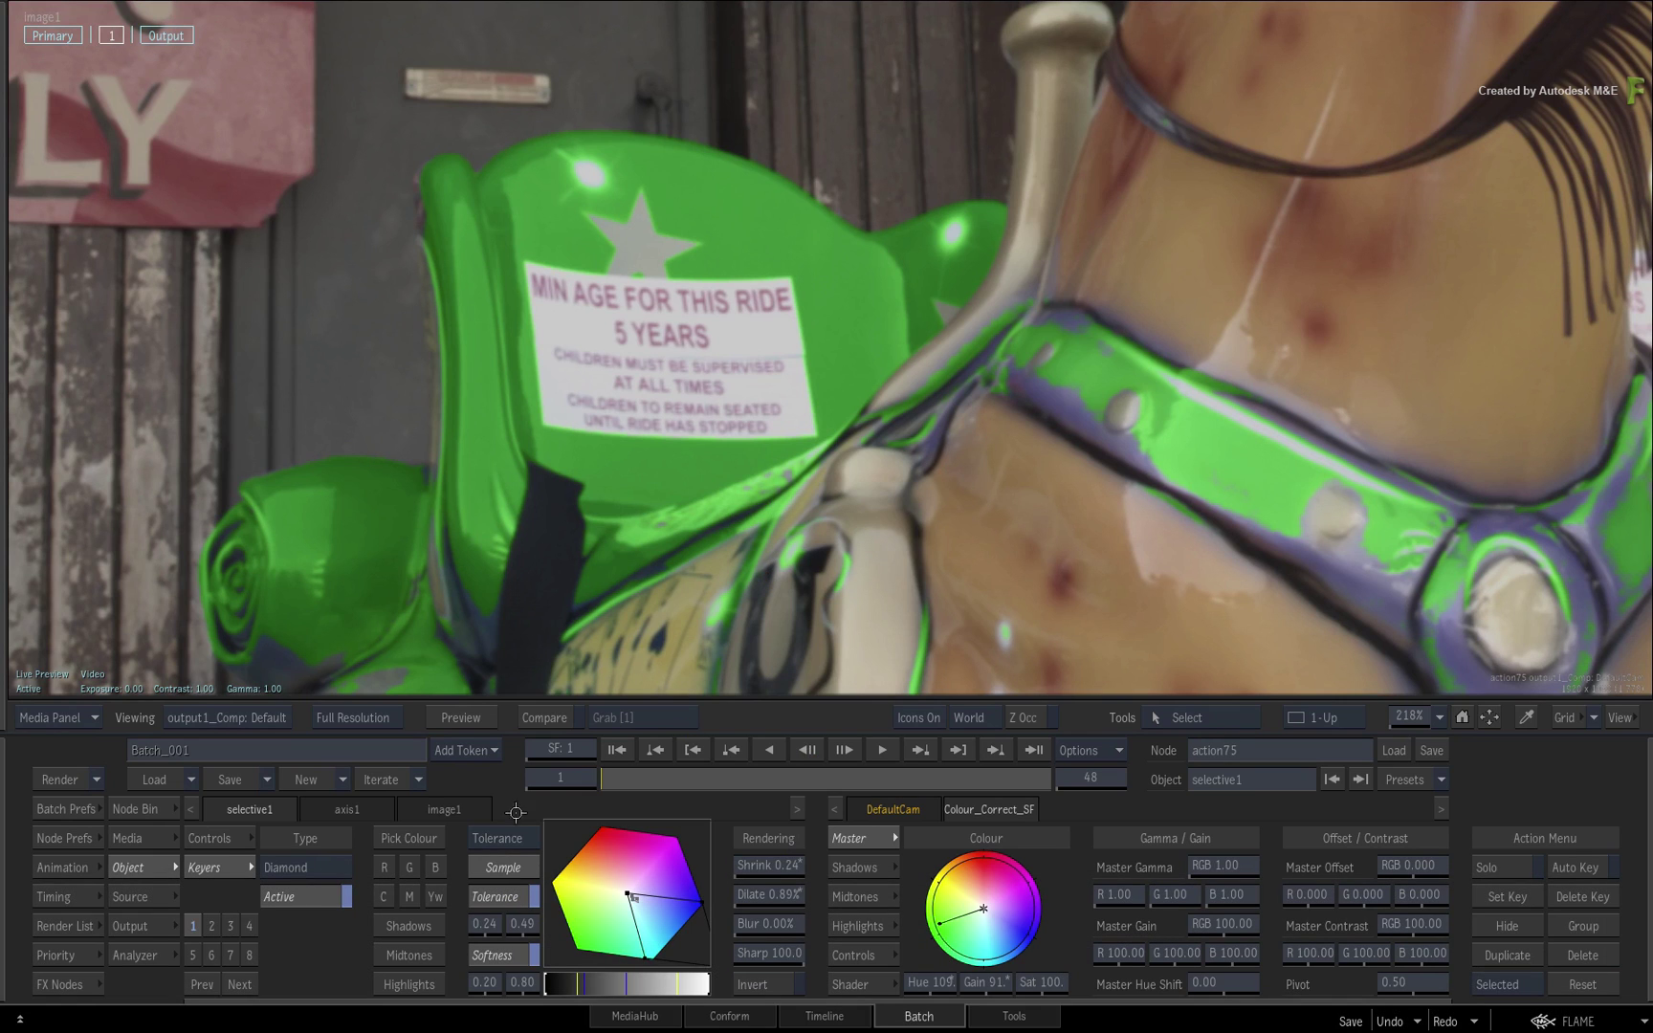
left_click(491, 633)
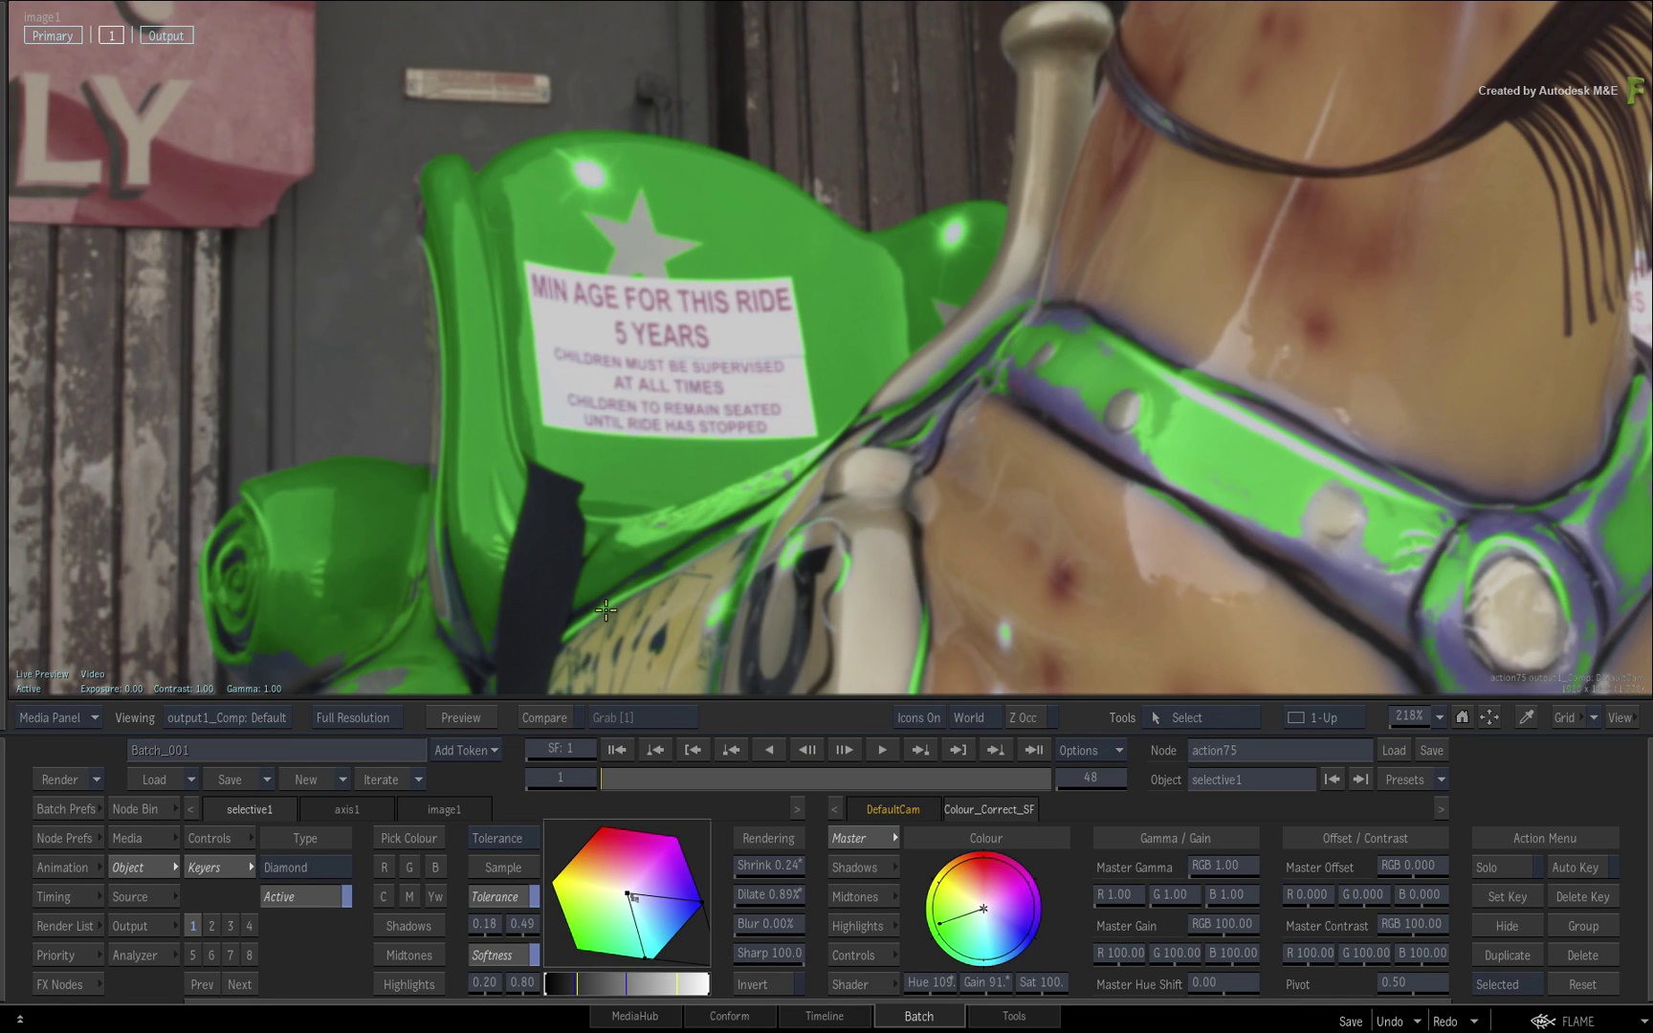
scroll(835, 559, "down", 3)
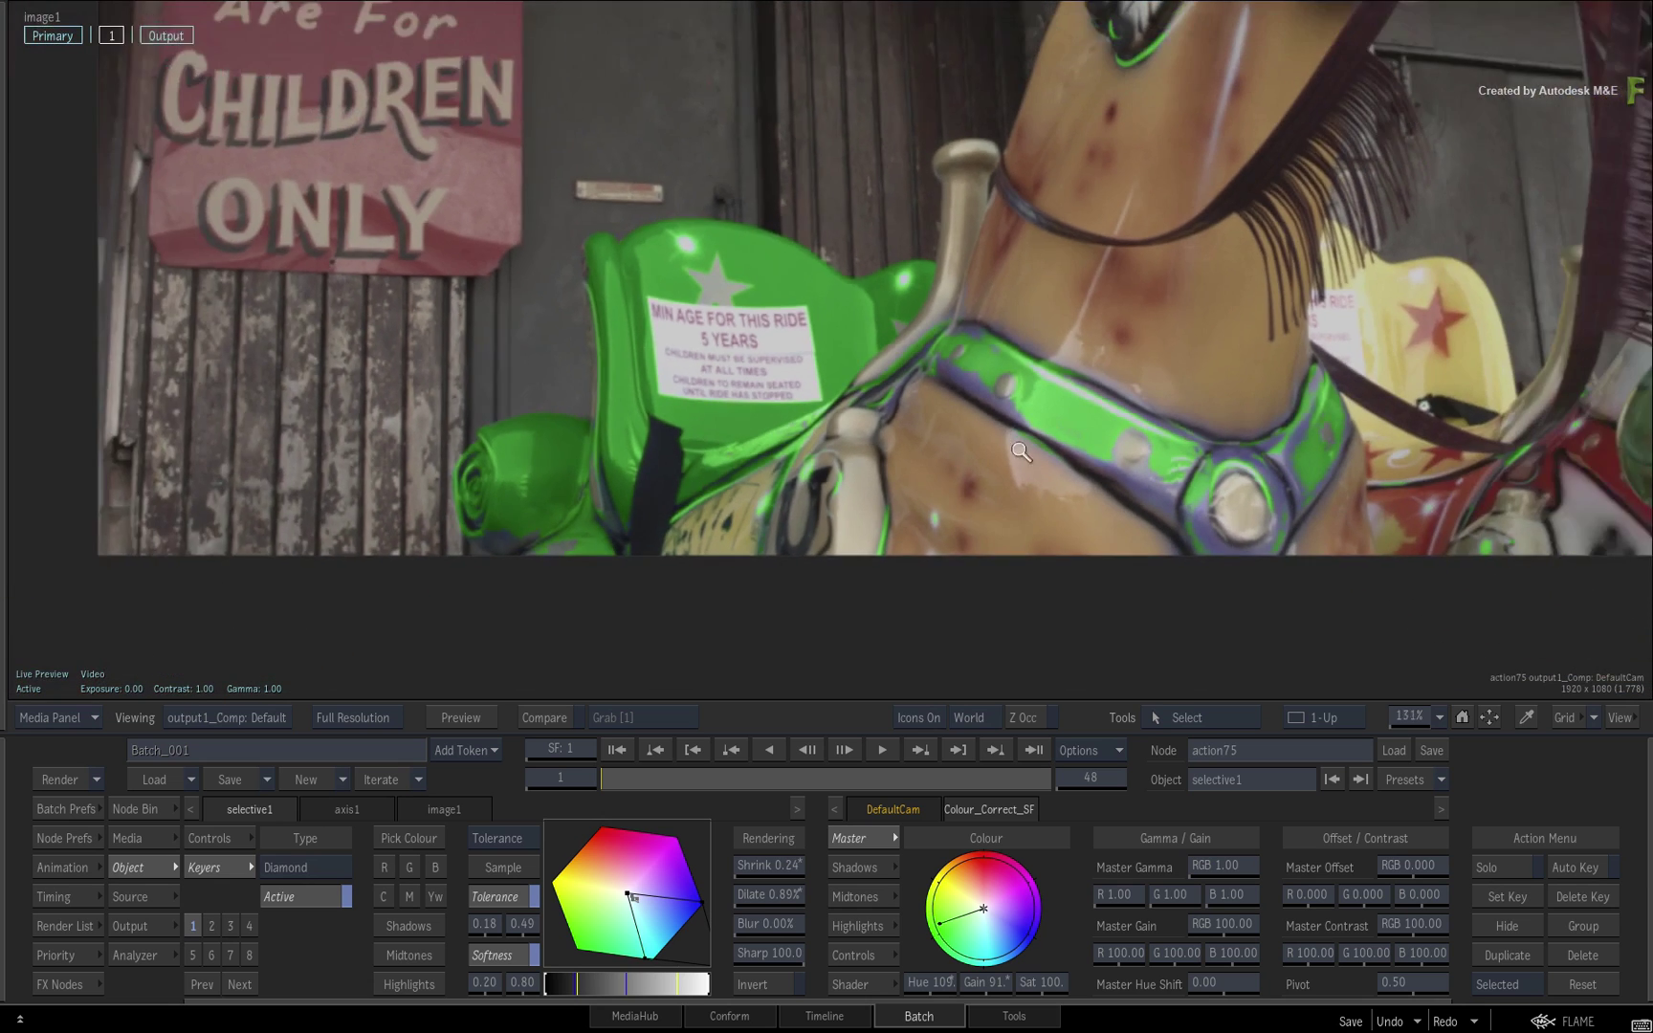
scroll(834, 558, "down", 2)
scroll(835, 559, "down", 2)
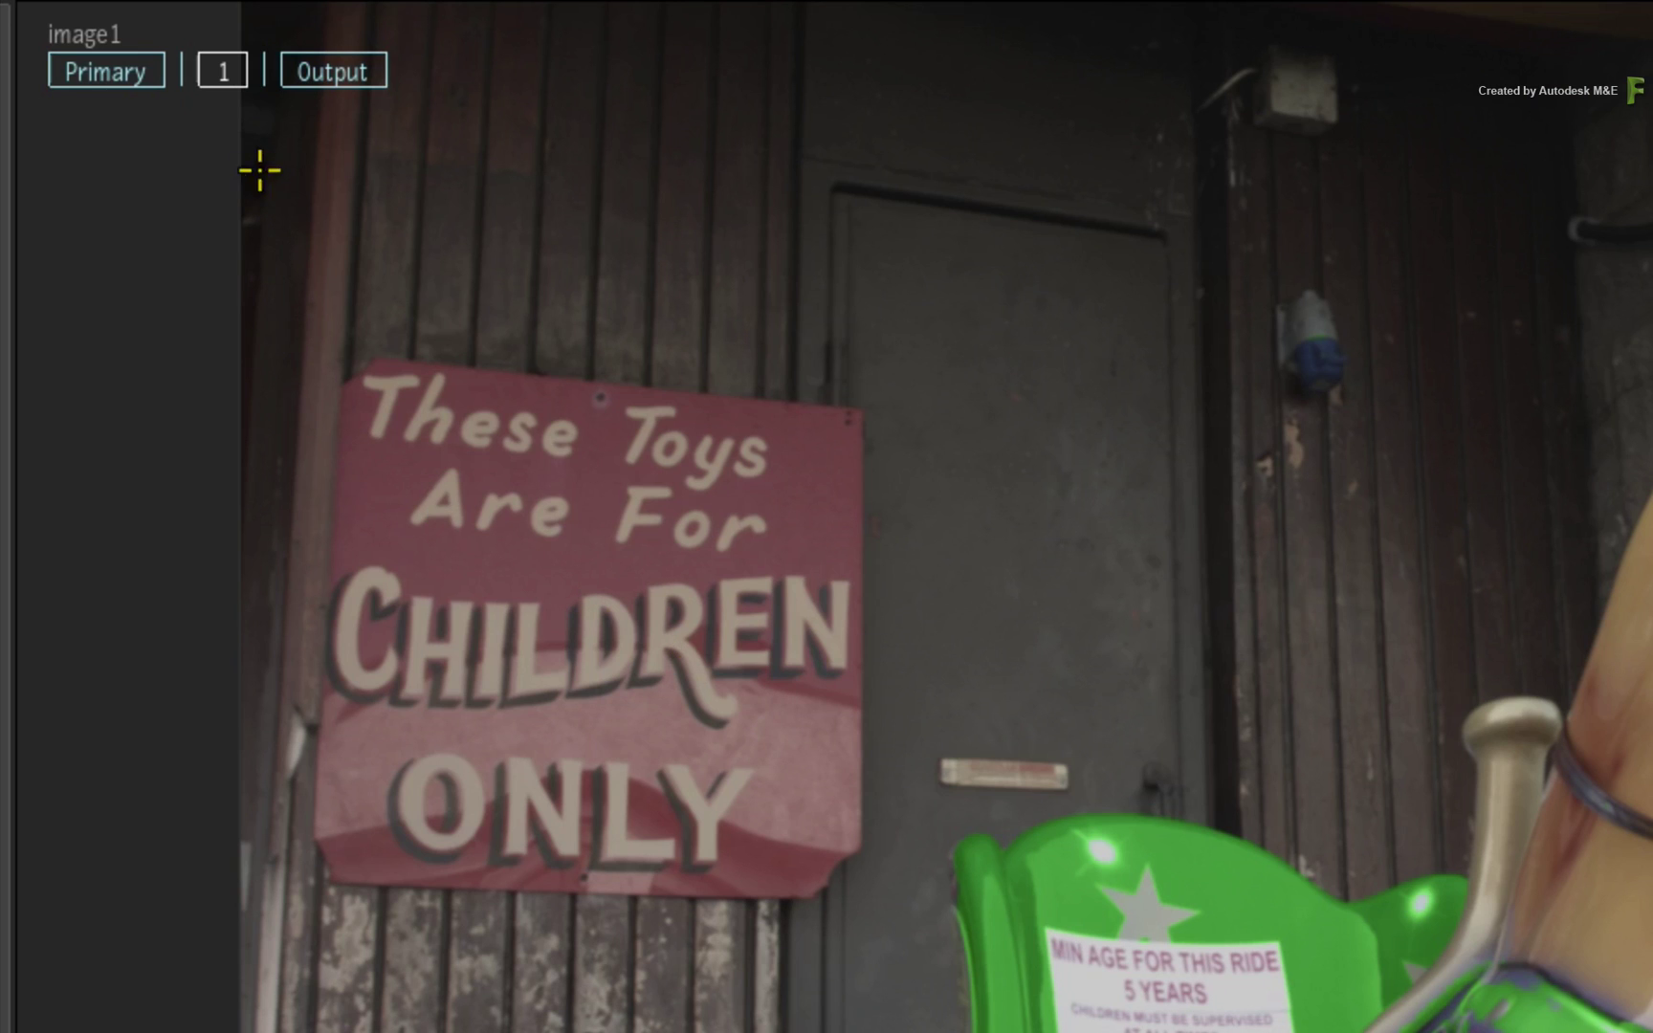
Add a freehand GMask link, gmask1, to the Action scene.
right_click(222, 67)
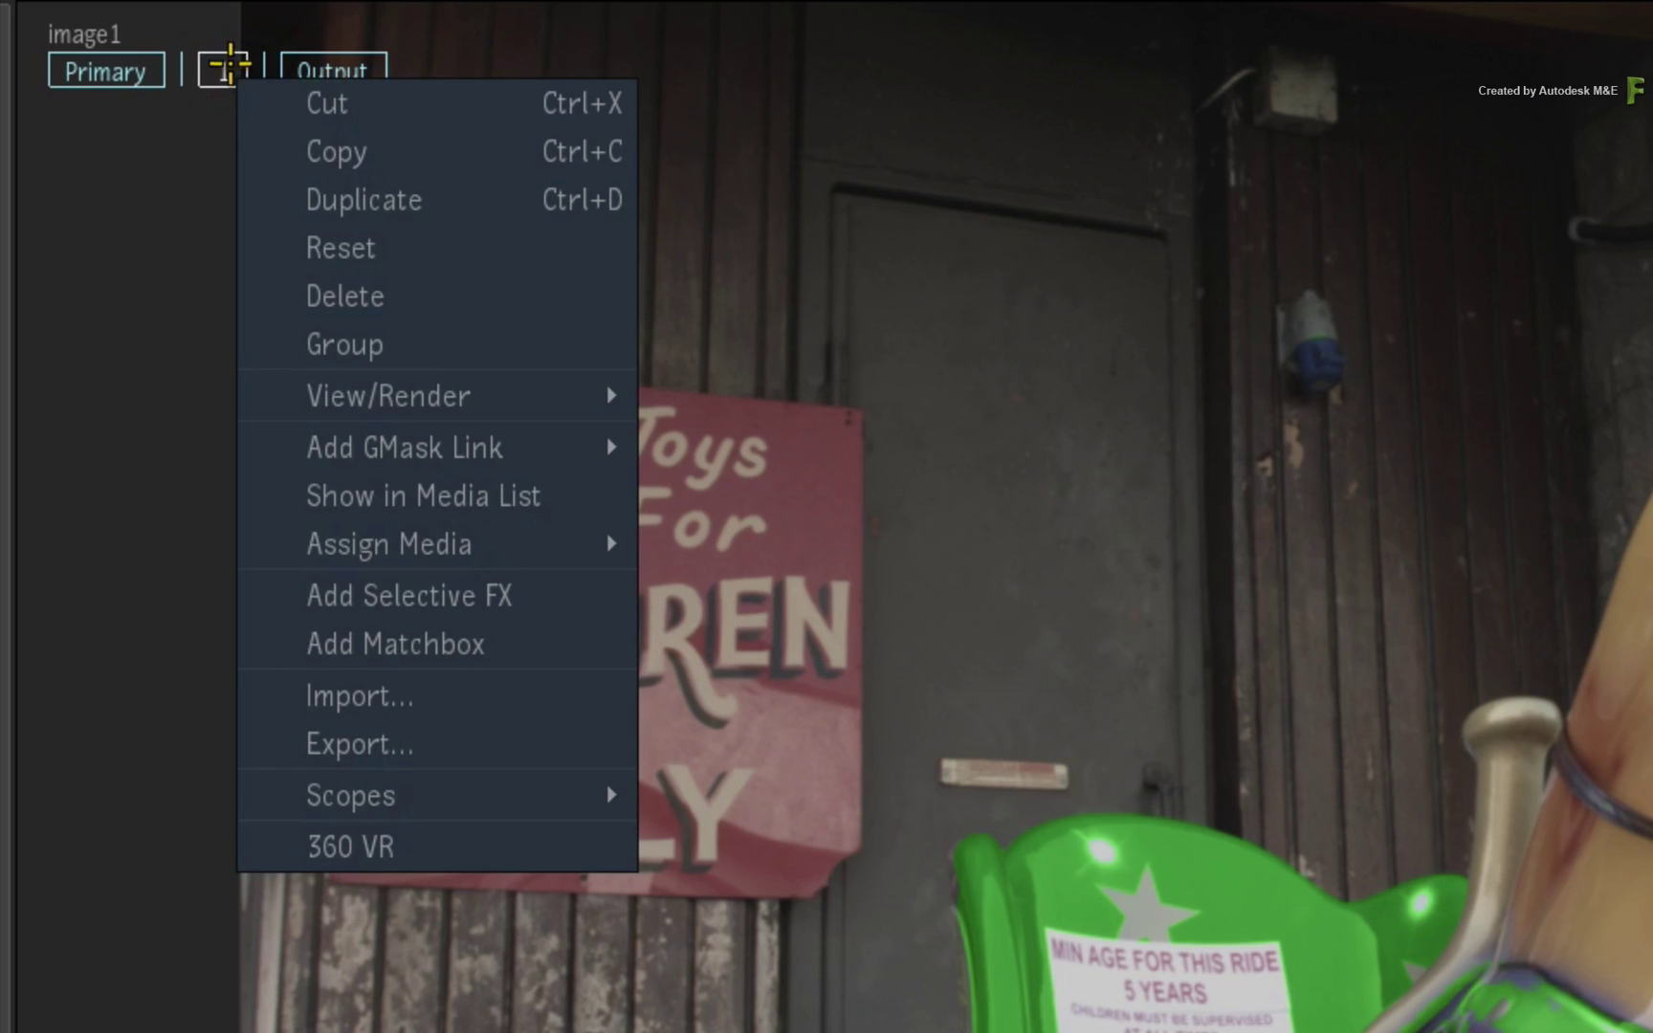
mouse_move(405, 448)
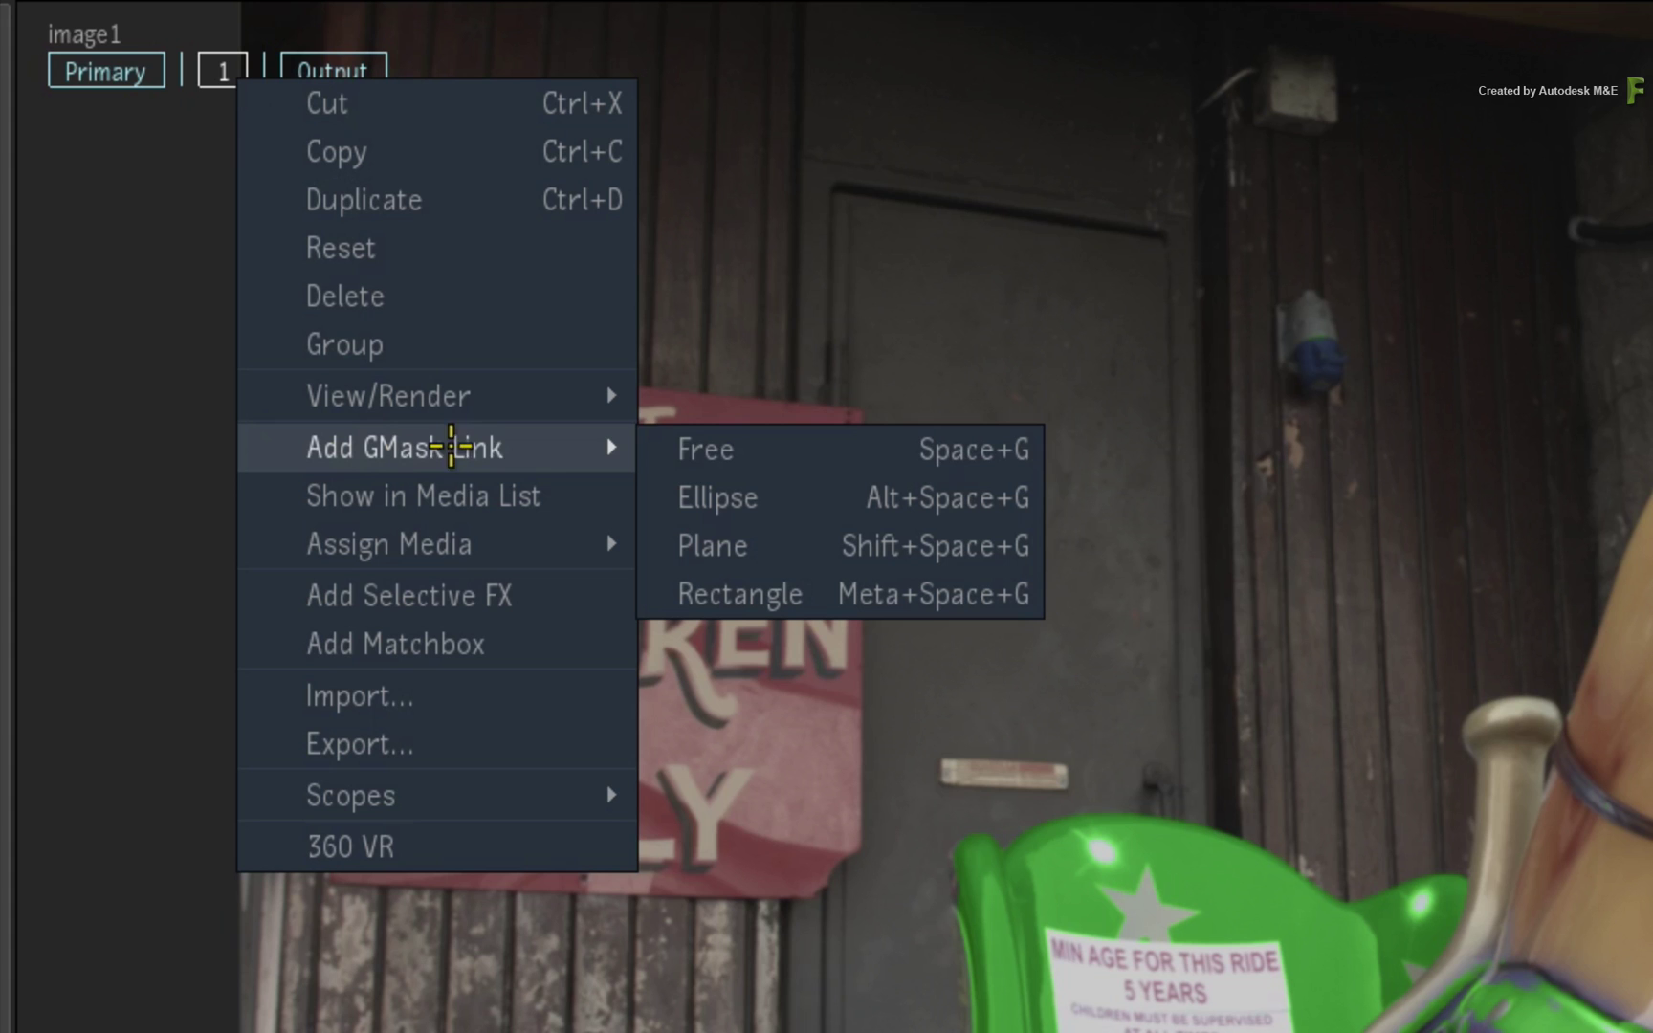
left_click(796, 444)
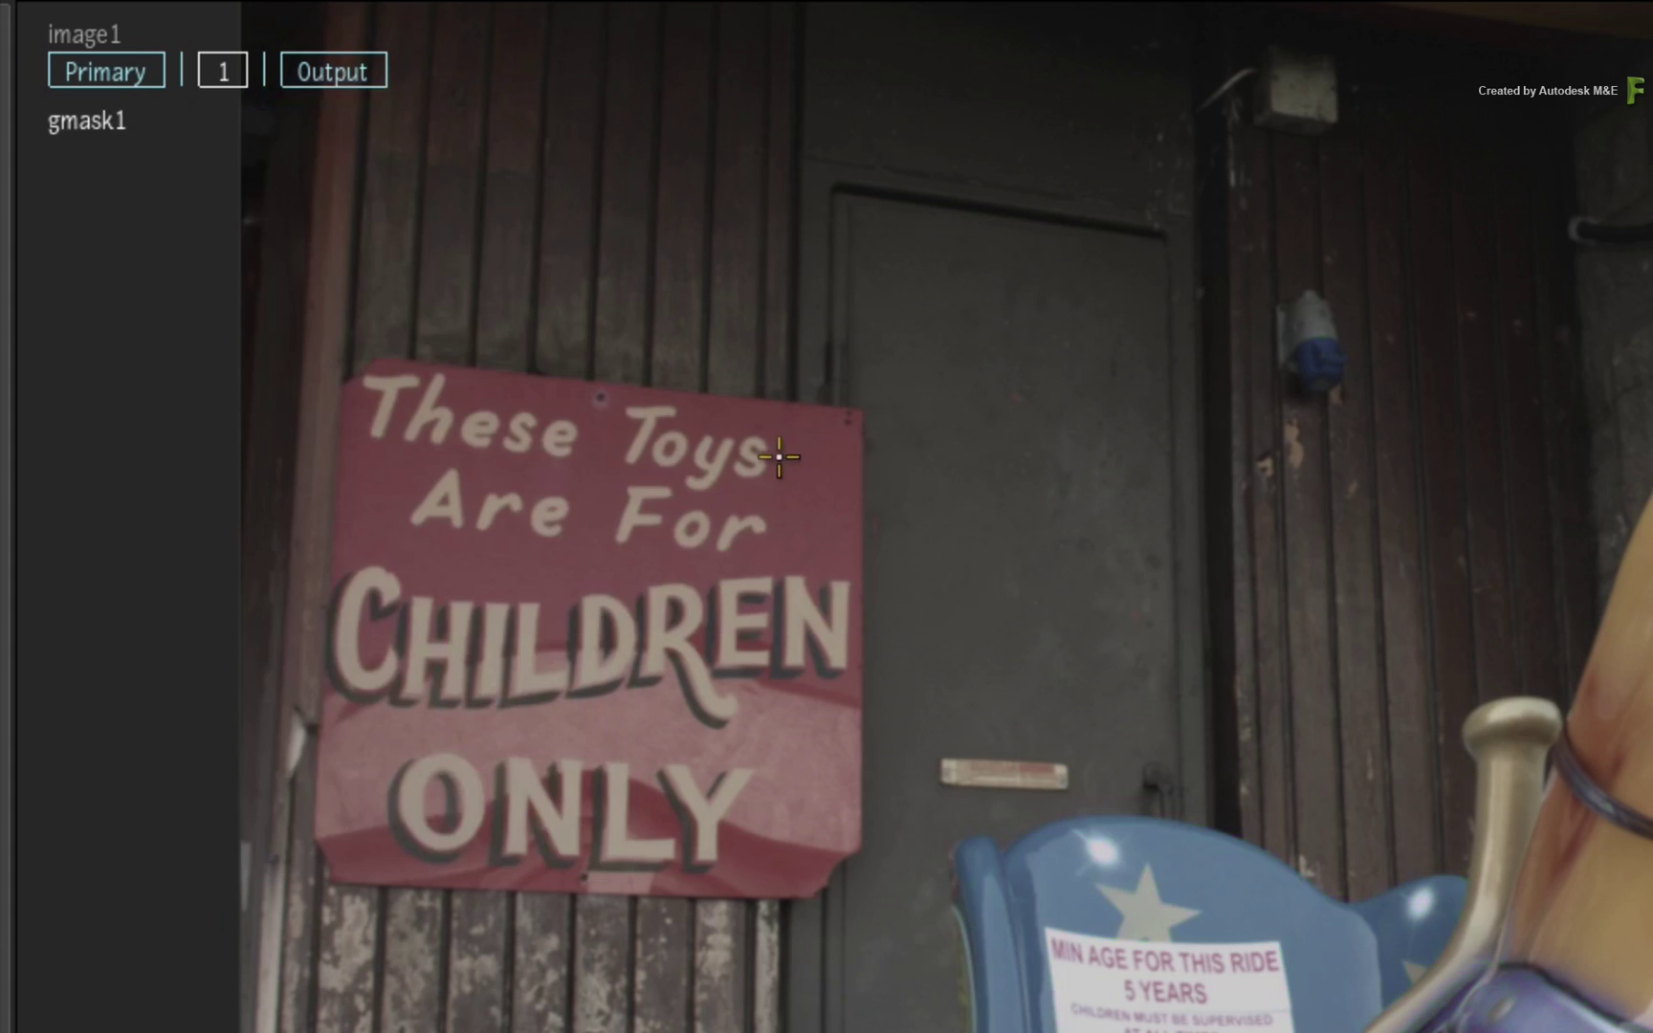
scroll(548, 413, "up", 5)
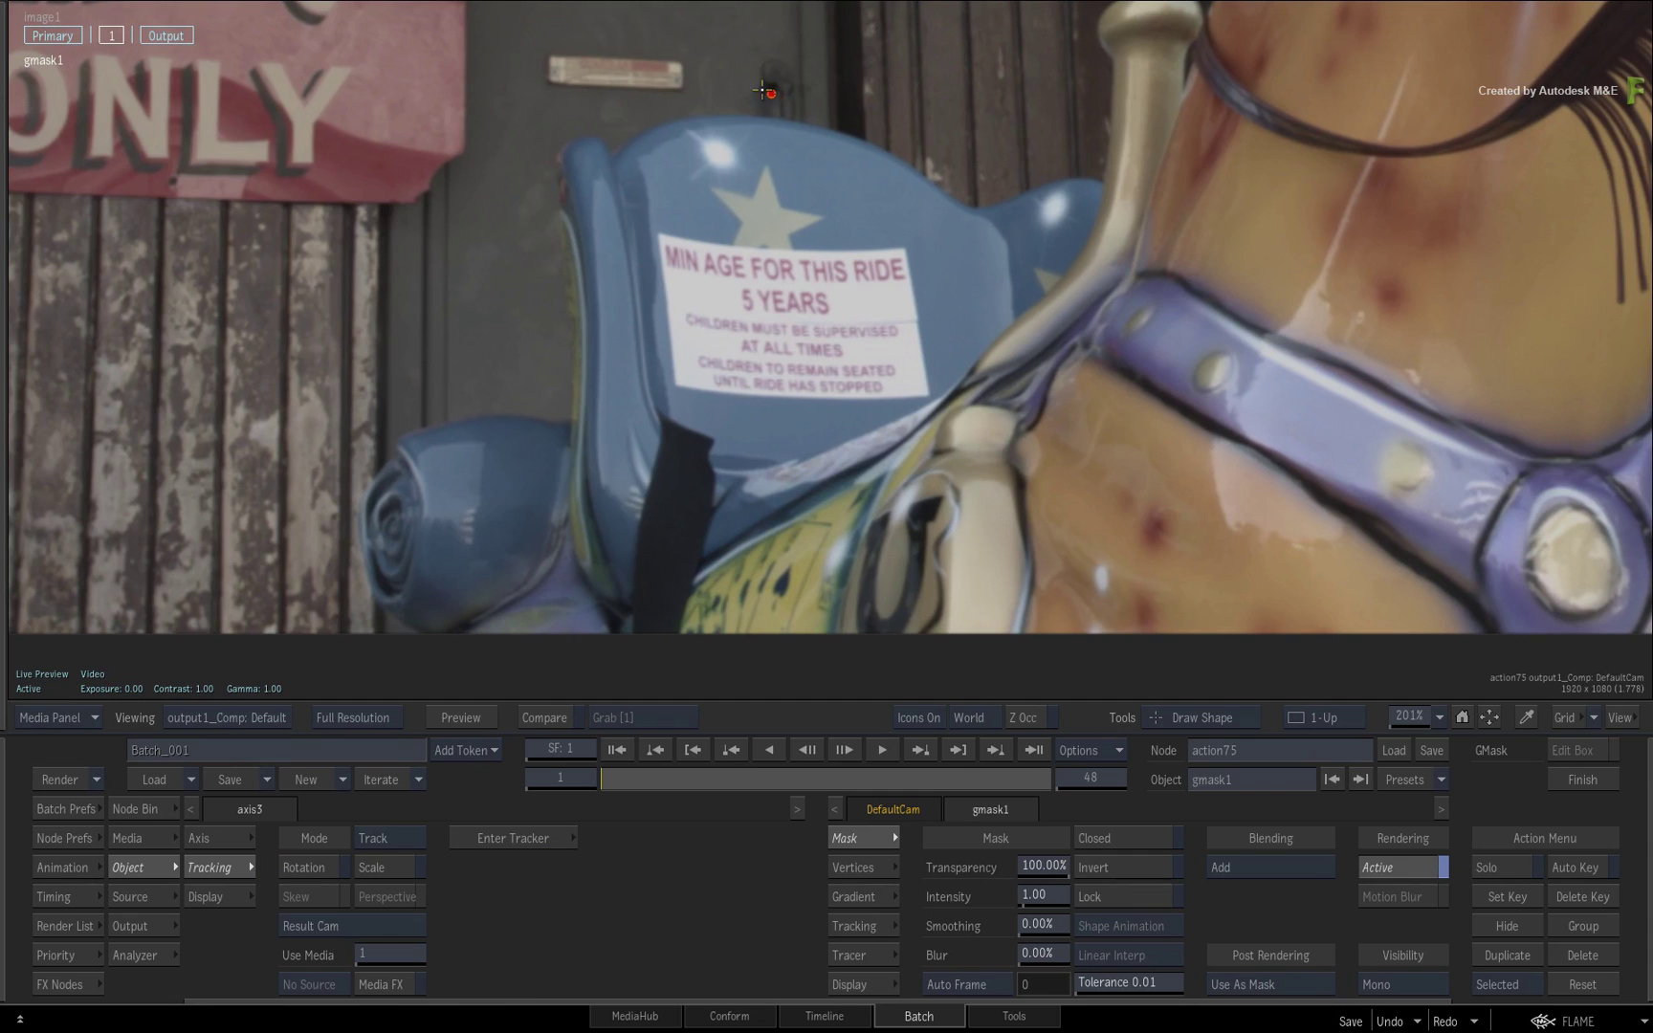
Place and adjust mask vertices around the green chair seat, then select the whole shape.
left_click(619, 100)
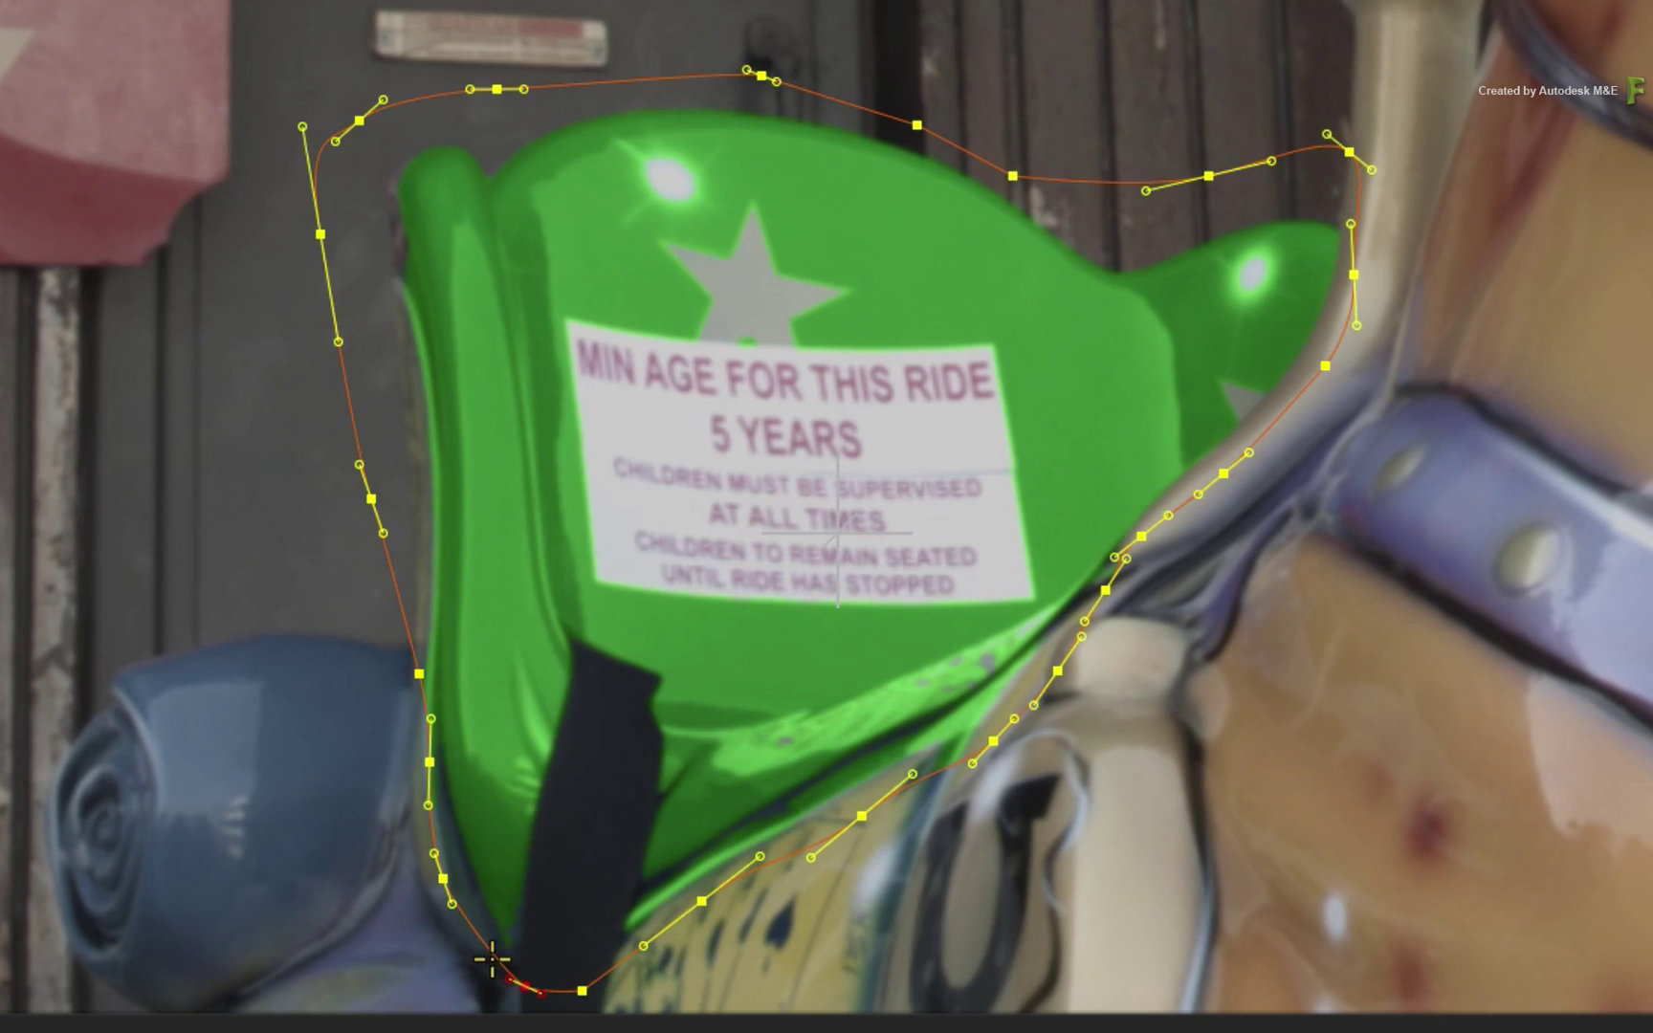
left_click_drag(448, 878, 466, 876)
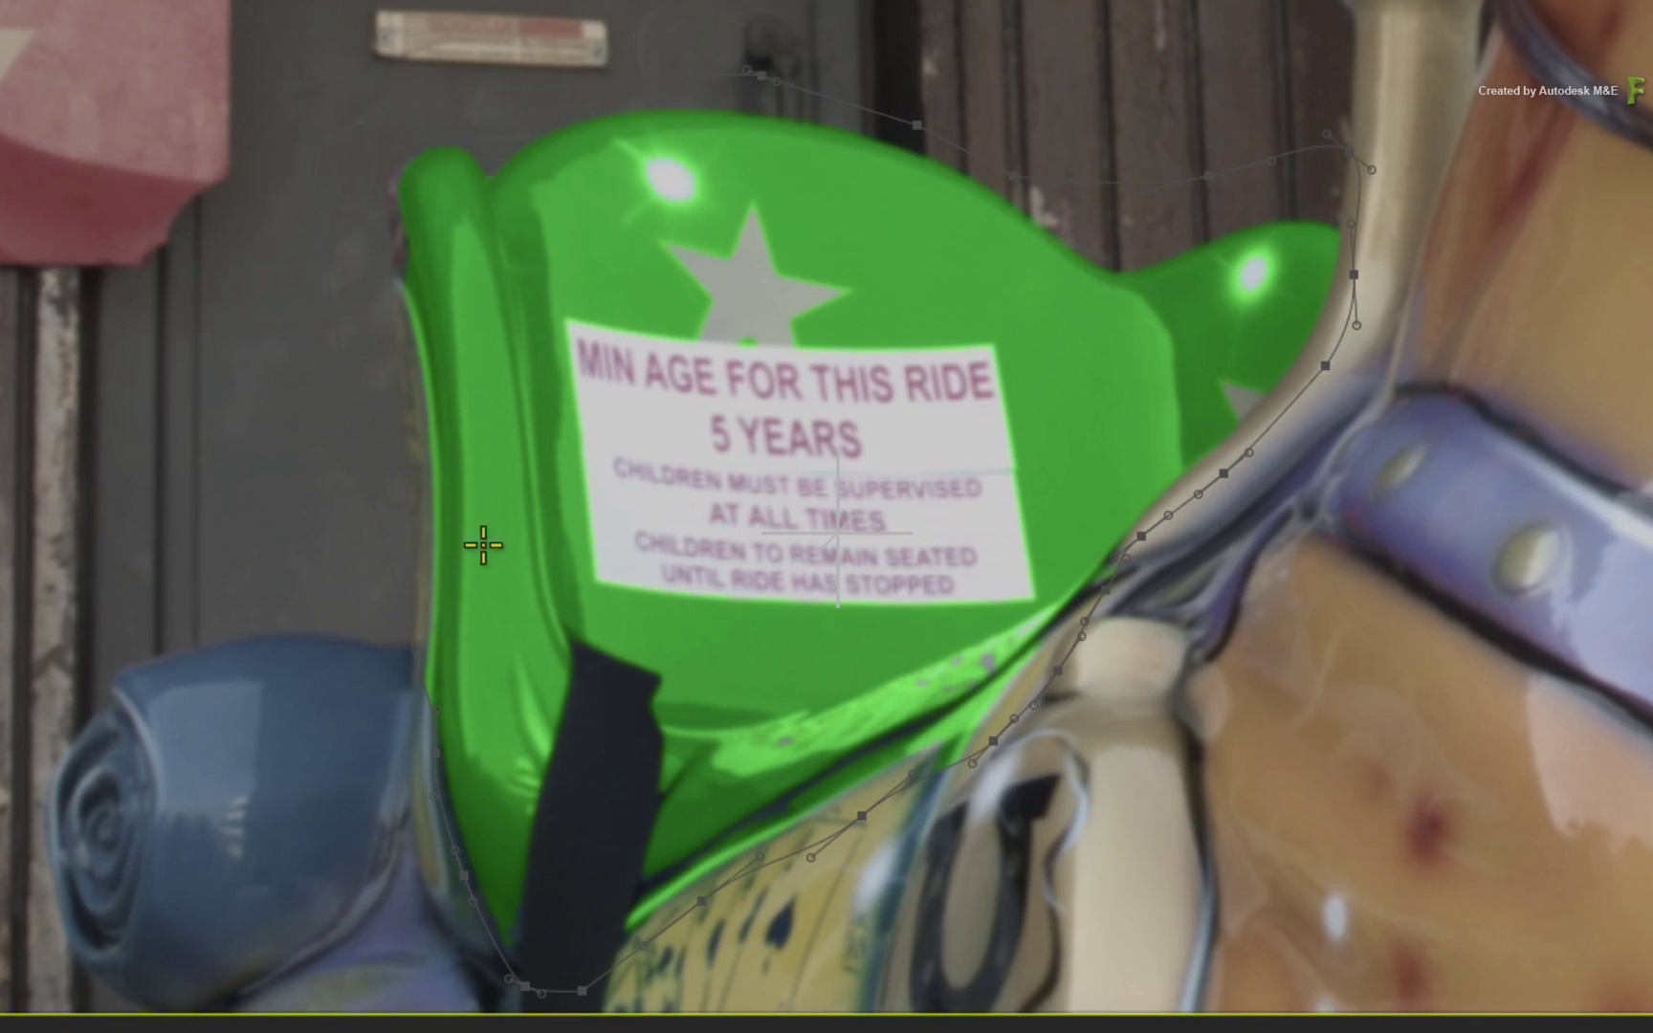
left_click(856, 107)
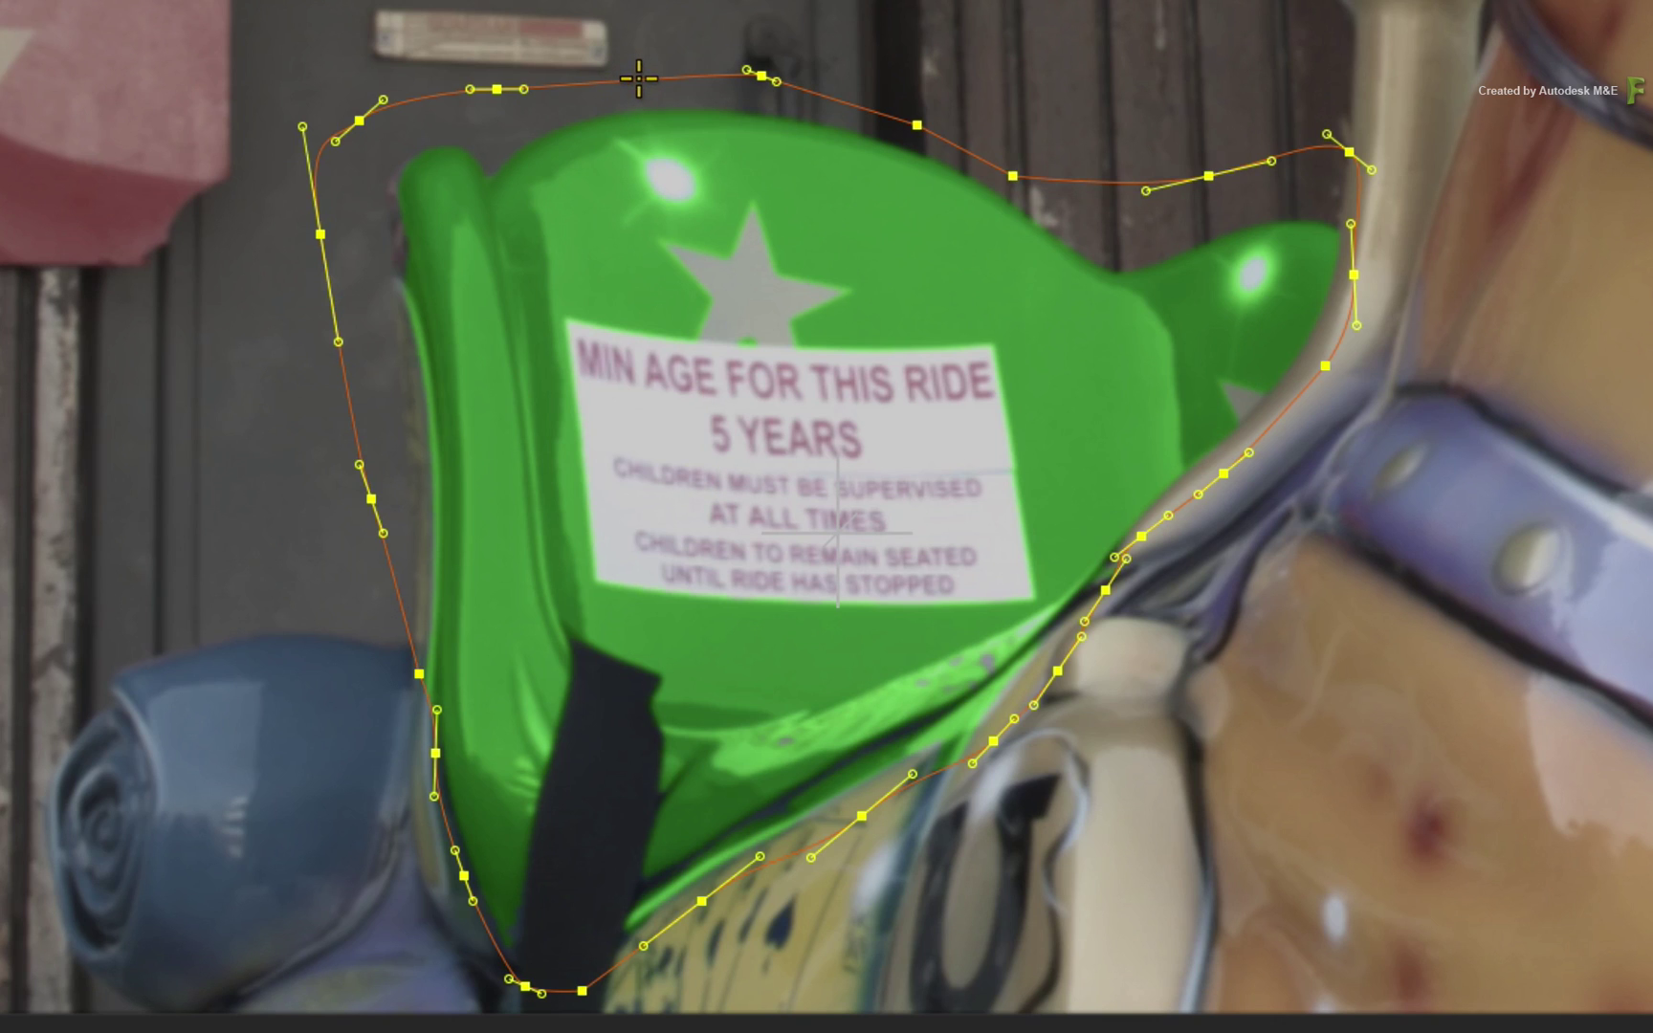
Add a gradient point and pull a soft feather edge out from the seat mask.
right_click(639, 78)
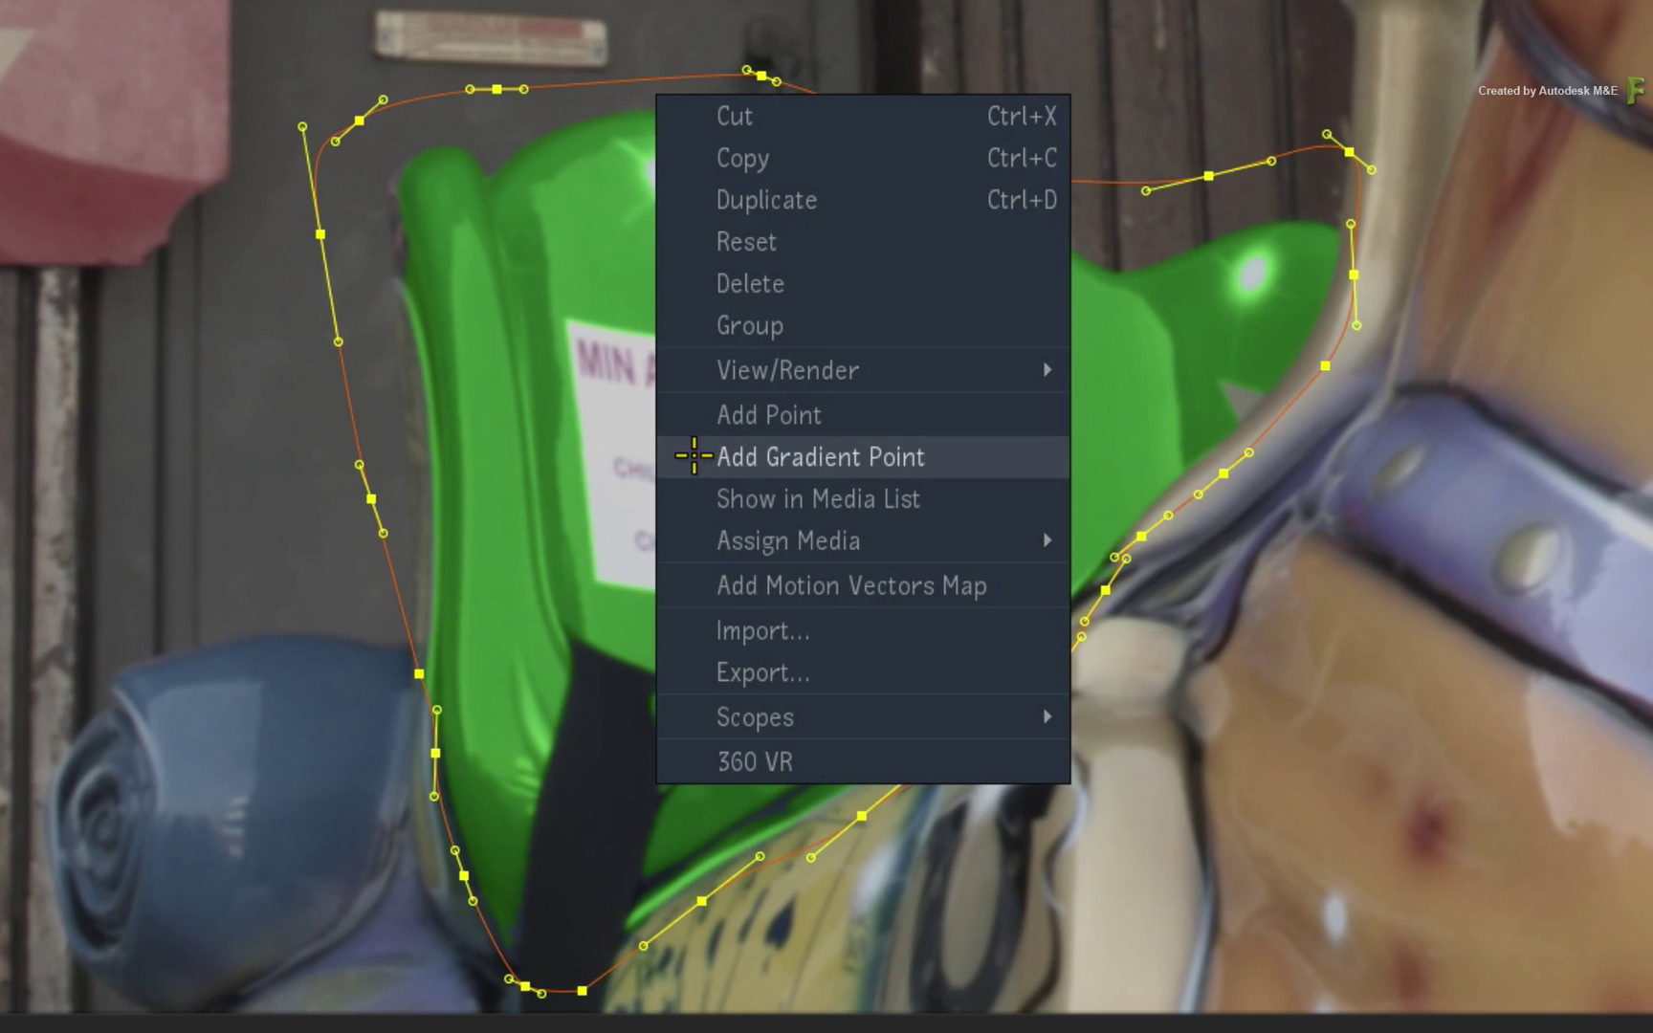
left_click(693, 456)
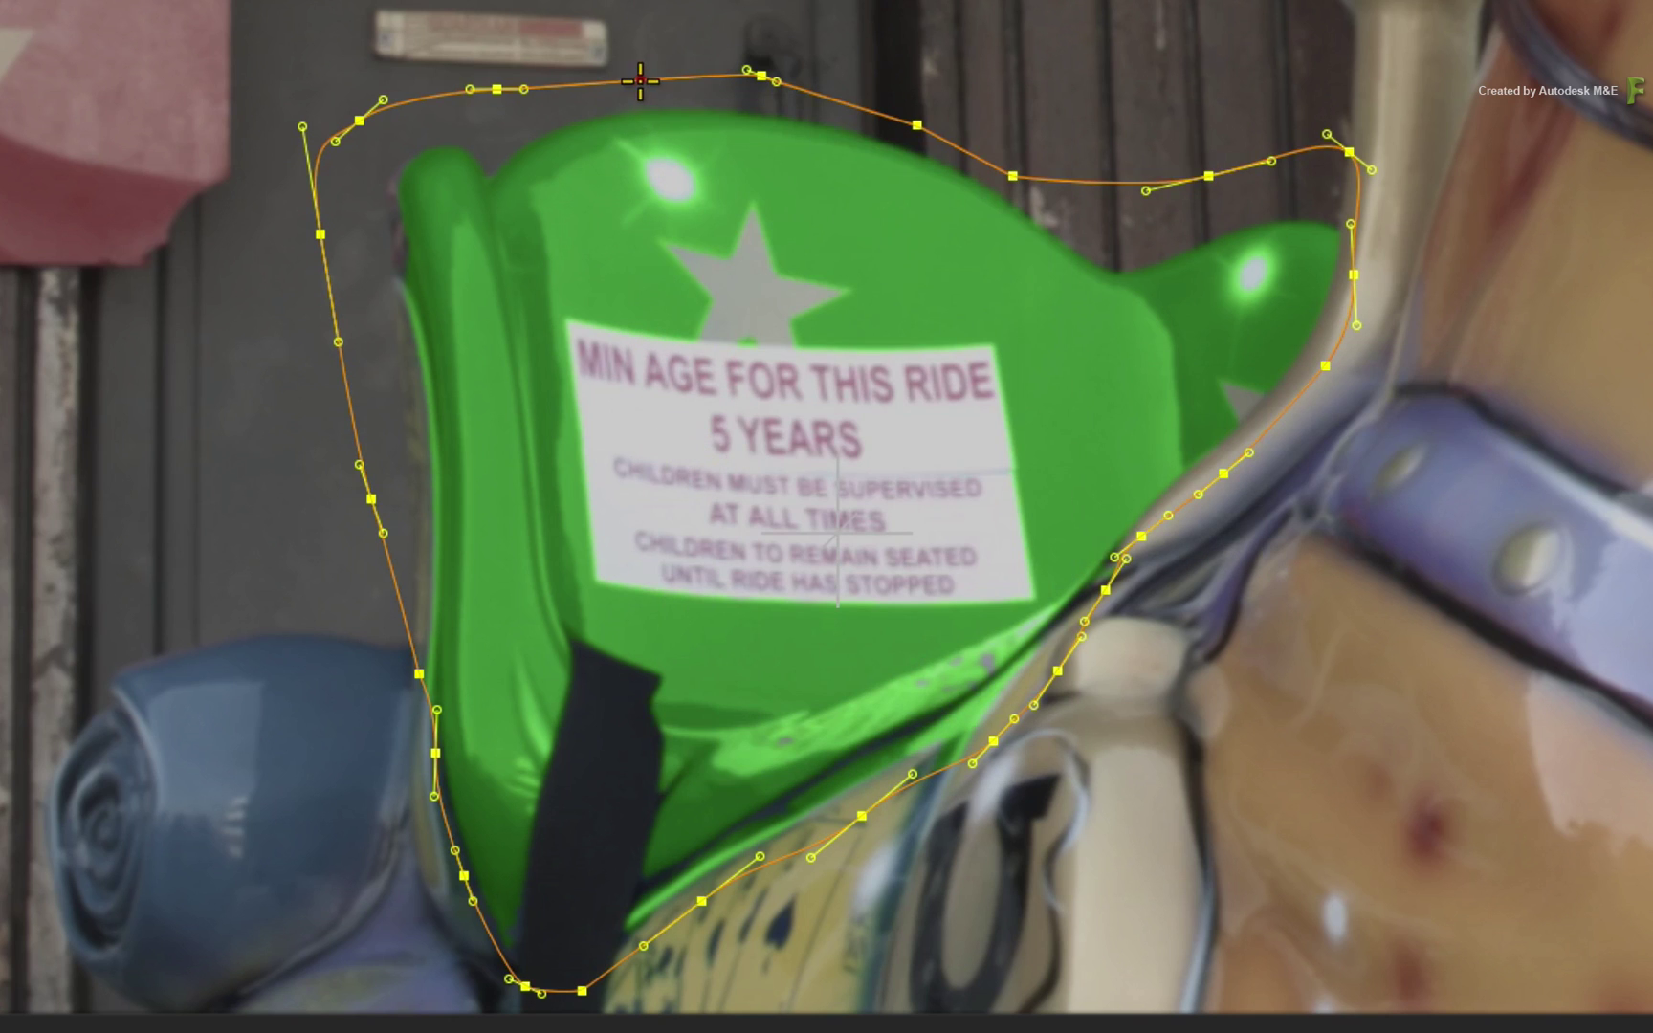
left_click_drag(641, 82, 645, 90)
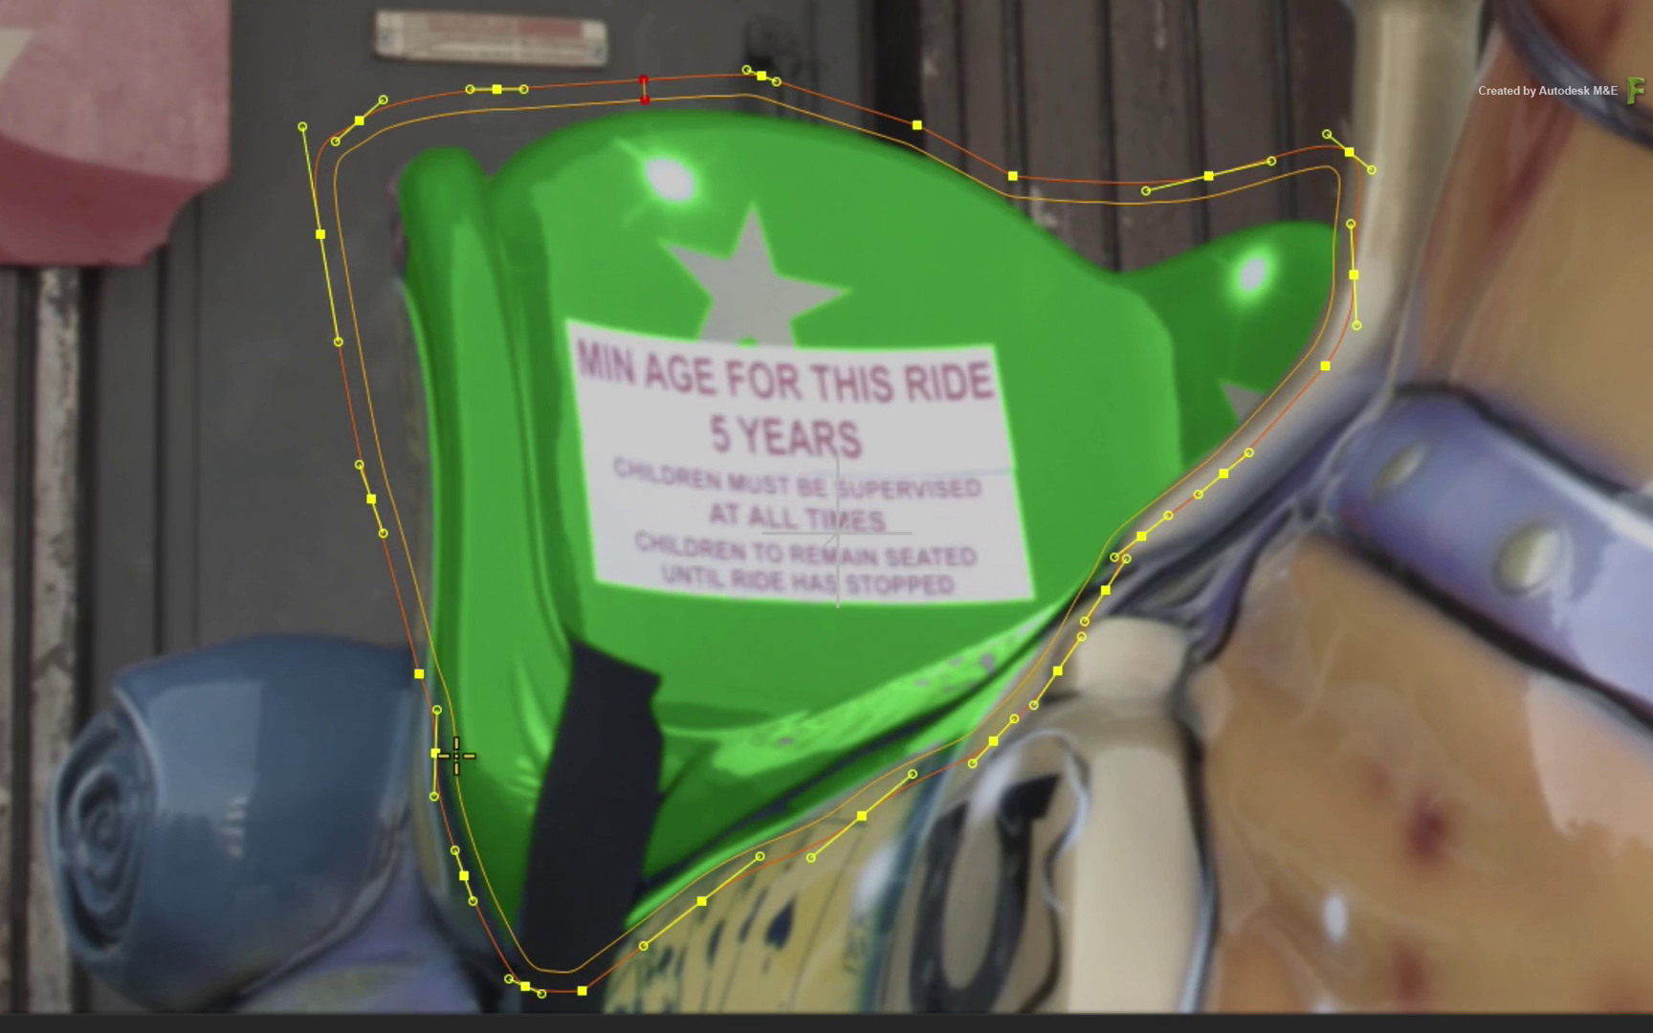
Push the feather outward at three points along the seat's lower left side.
left_click_drag(455, 891, 425, 902)
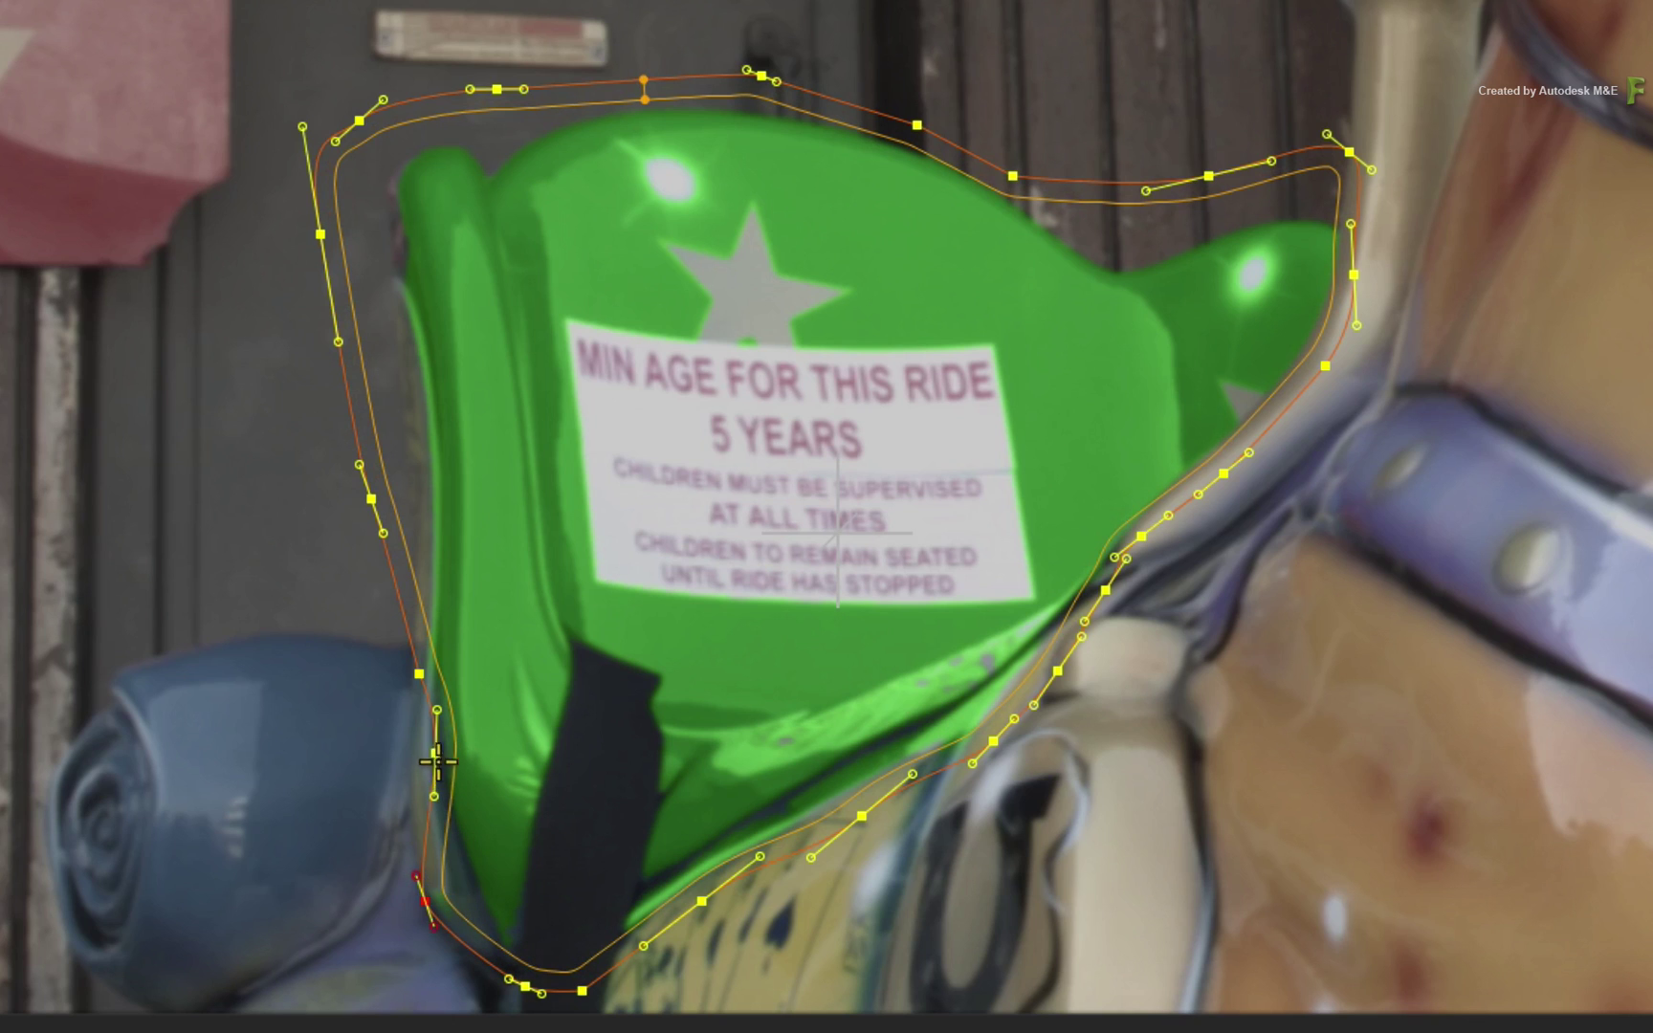
left_click_drag(436, 763, 410, 756)
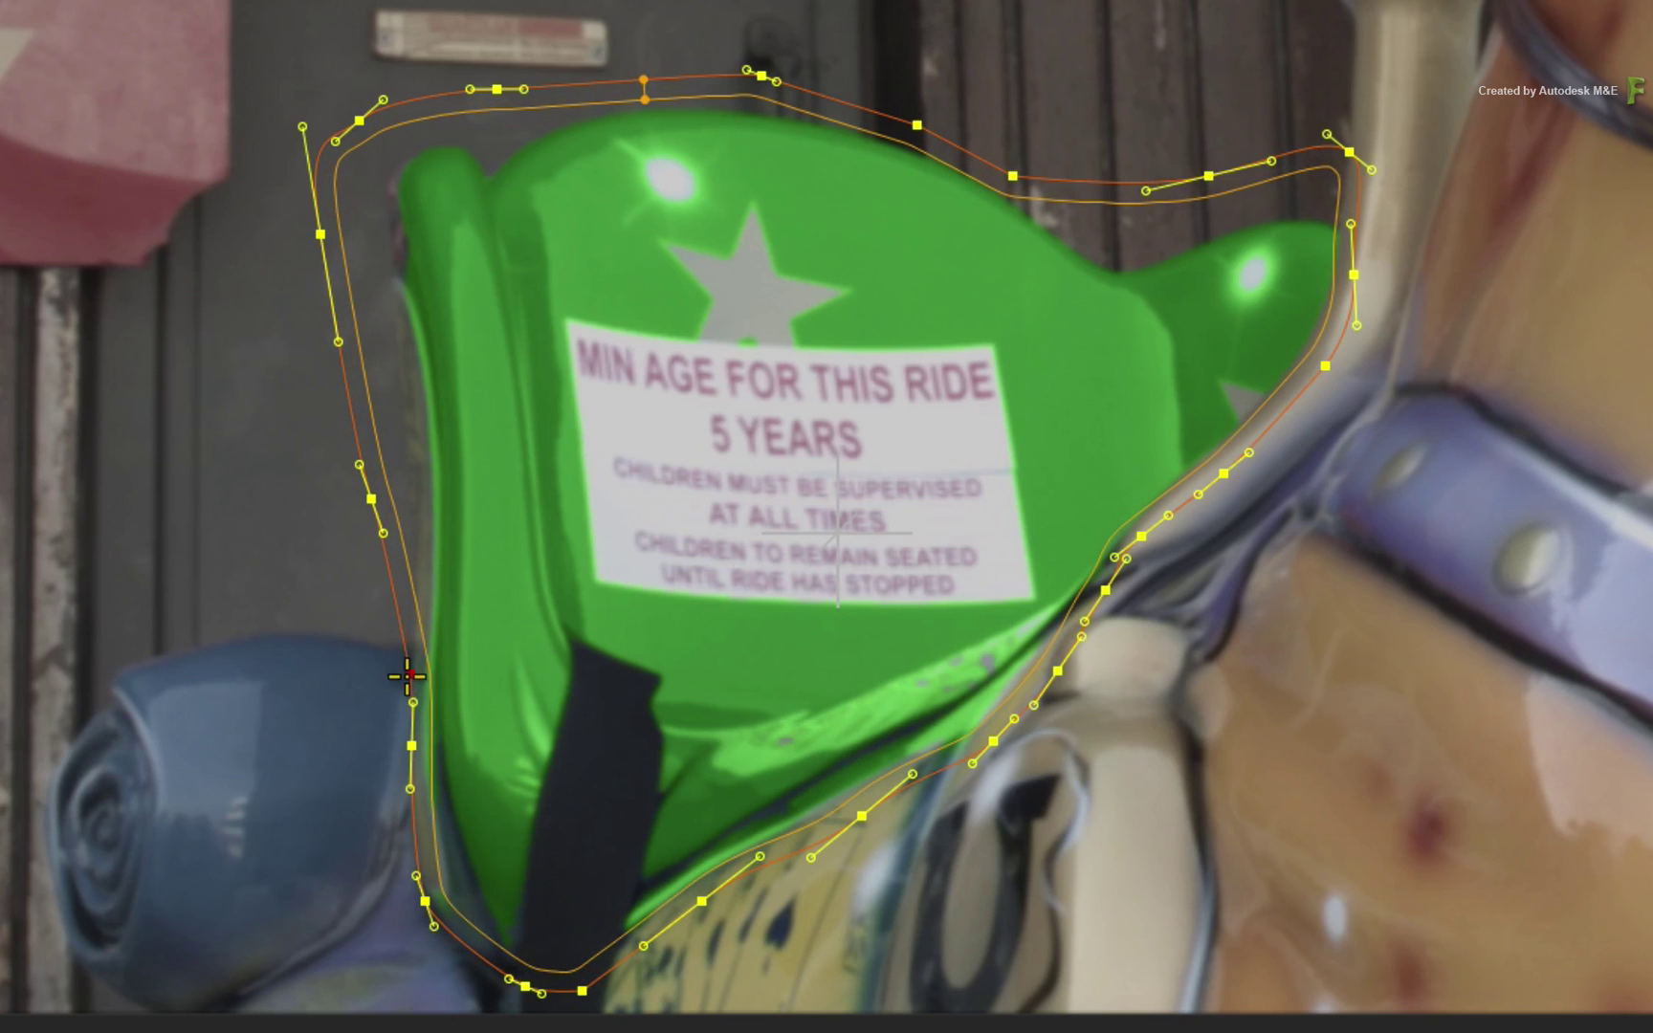
left_click_drag(409, 675, 401, 673)
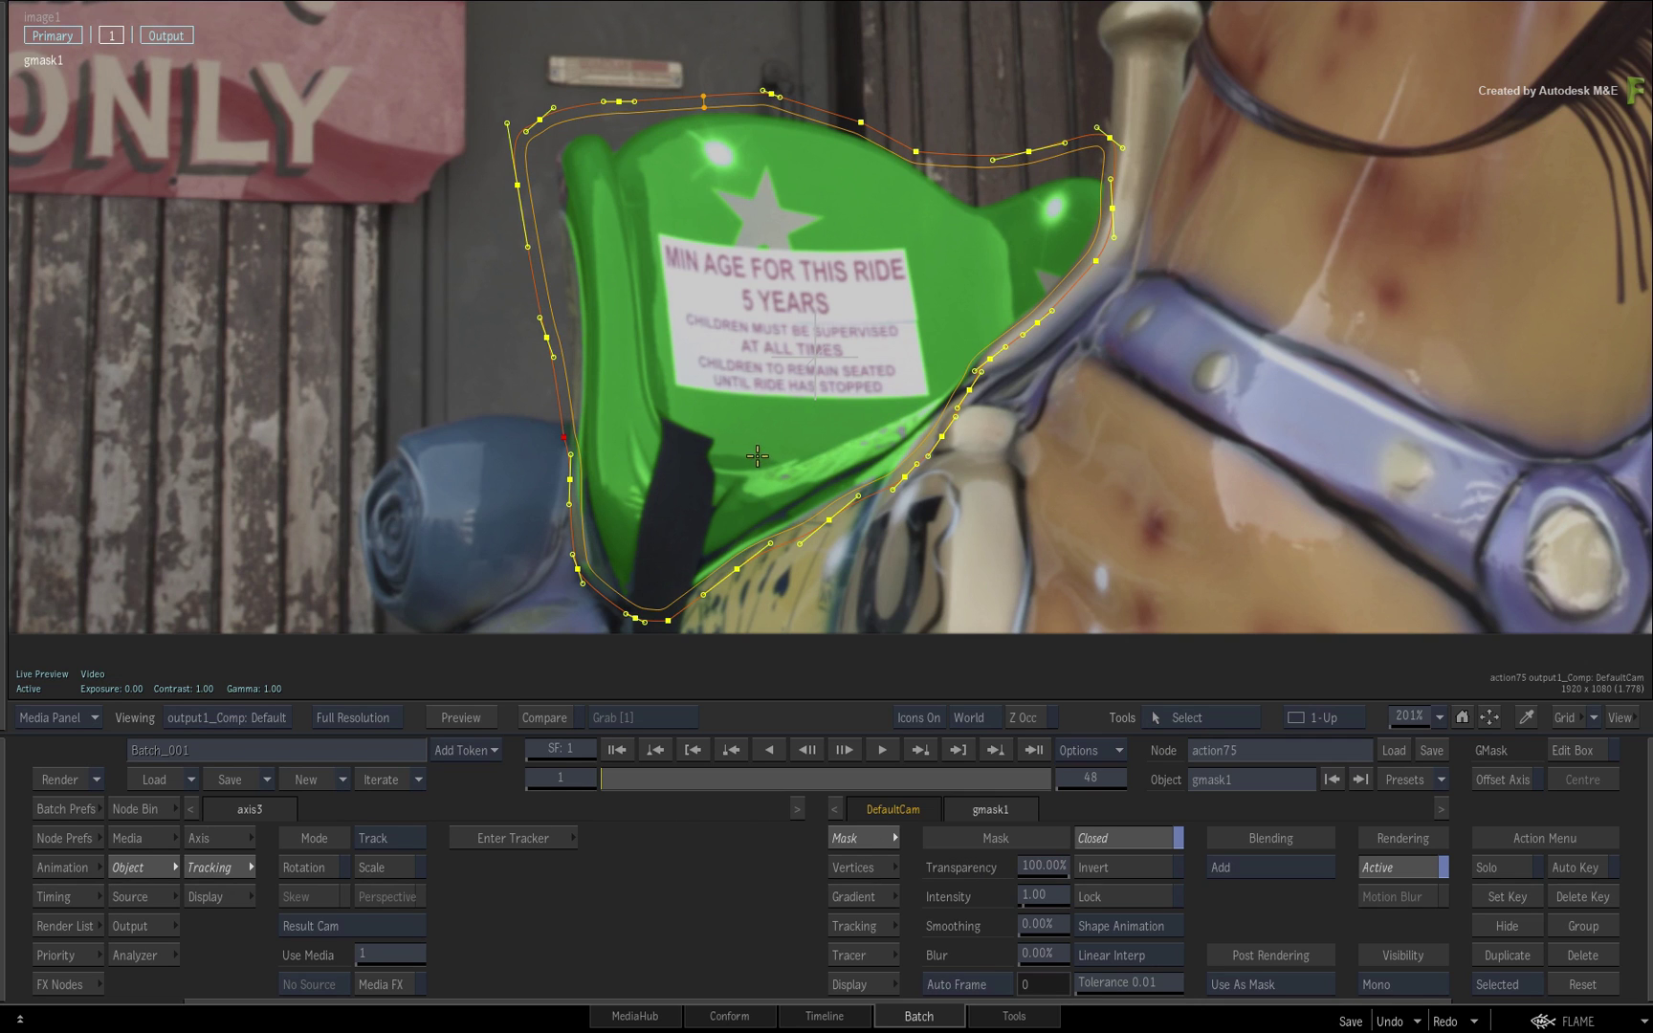
Toggle the green selective off and on to compare, then fit the whole shot in the viewer.
left_click(116, 49)
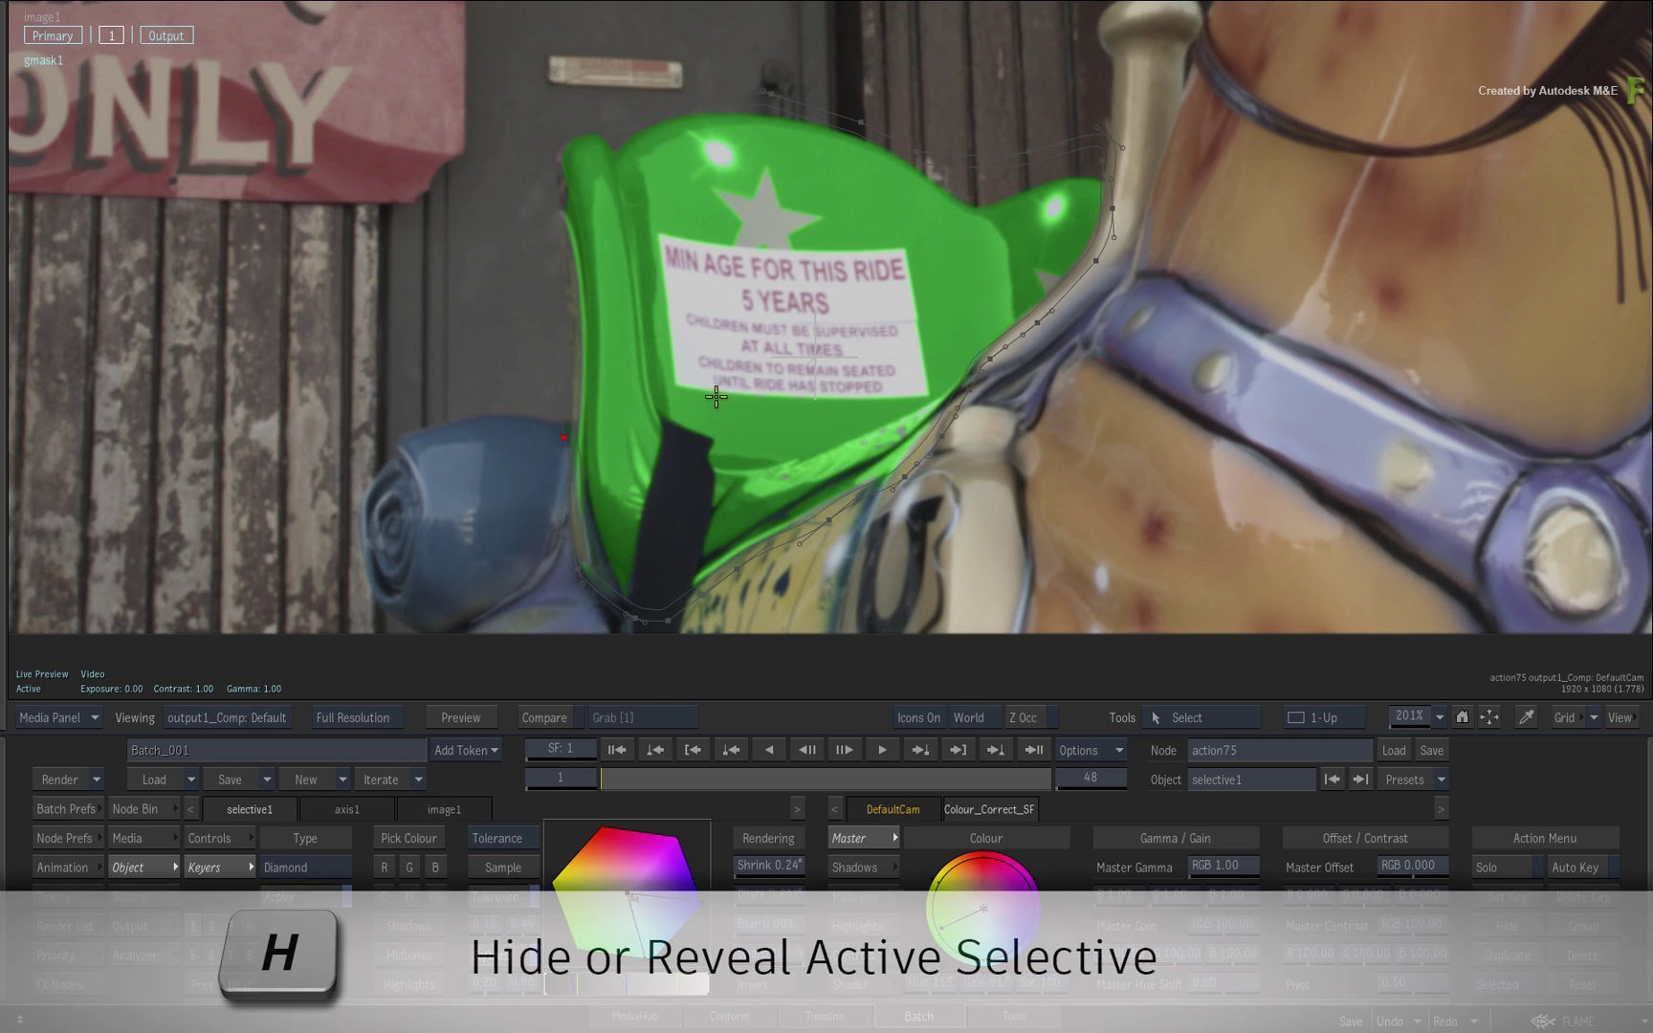
key("h")
key("h")
key("h")
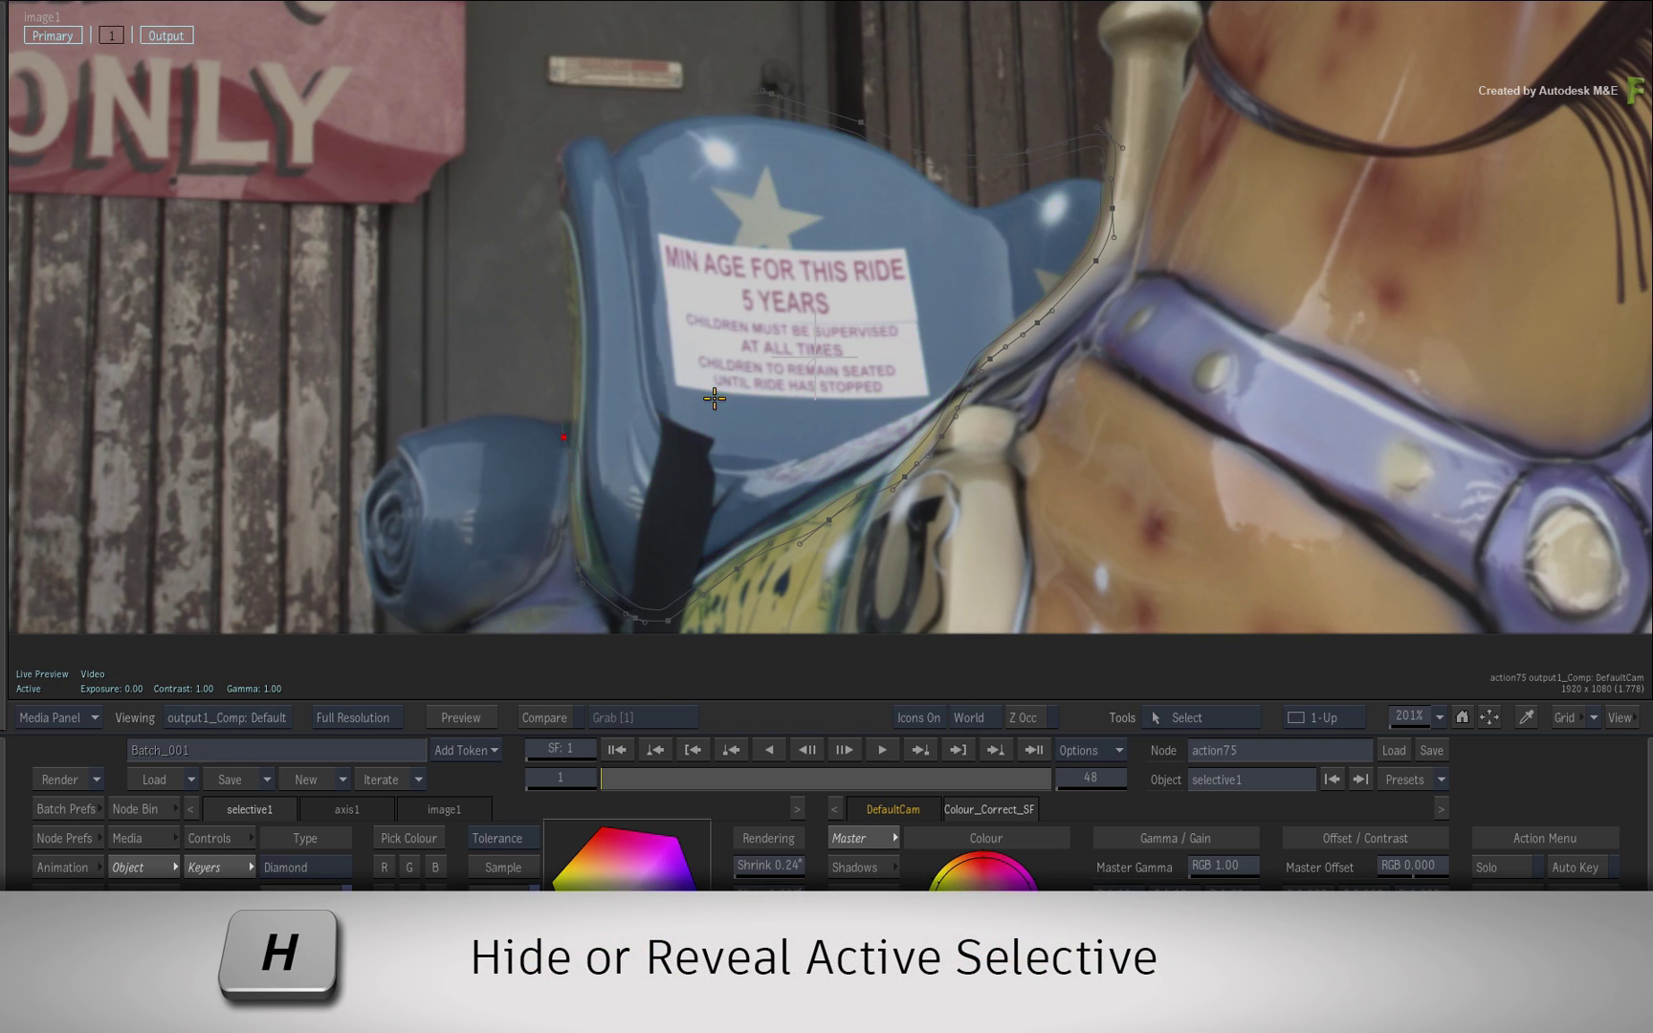
key("h")
key("h")
key("h")
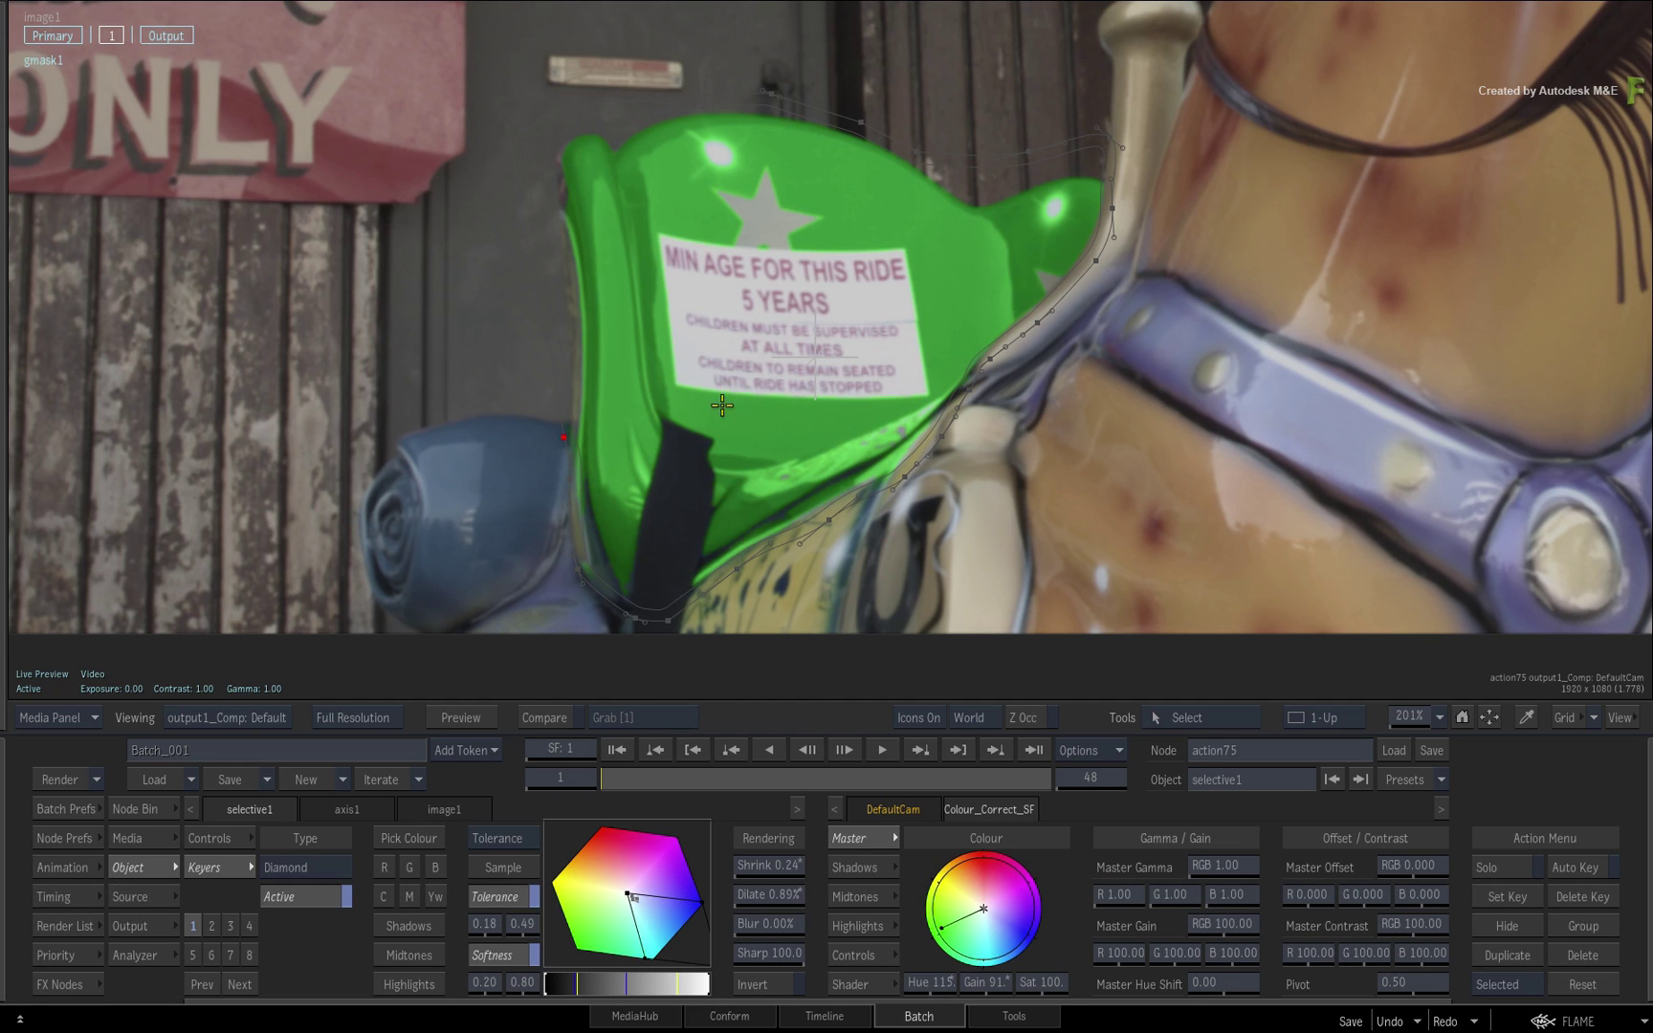
key("Home")
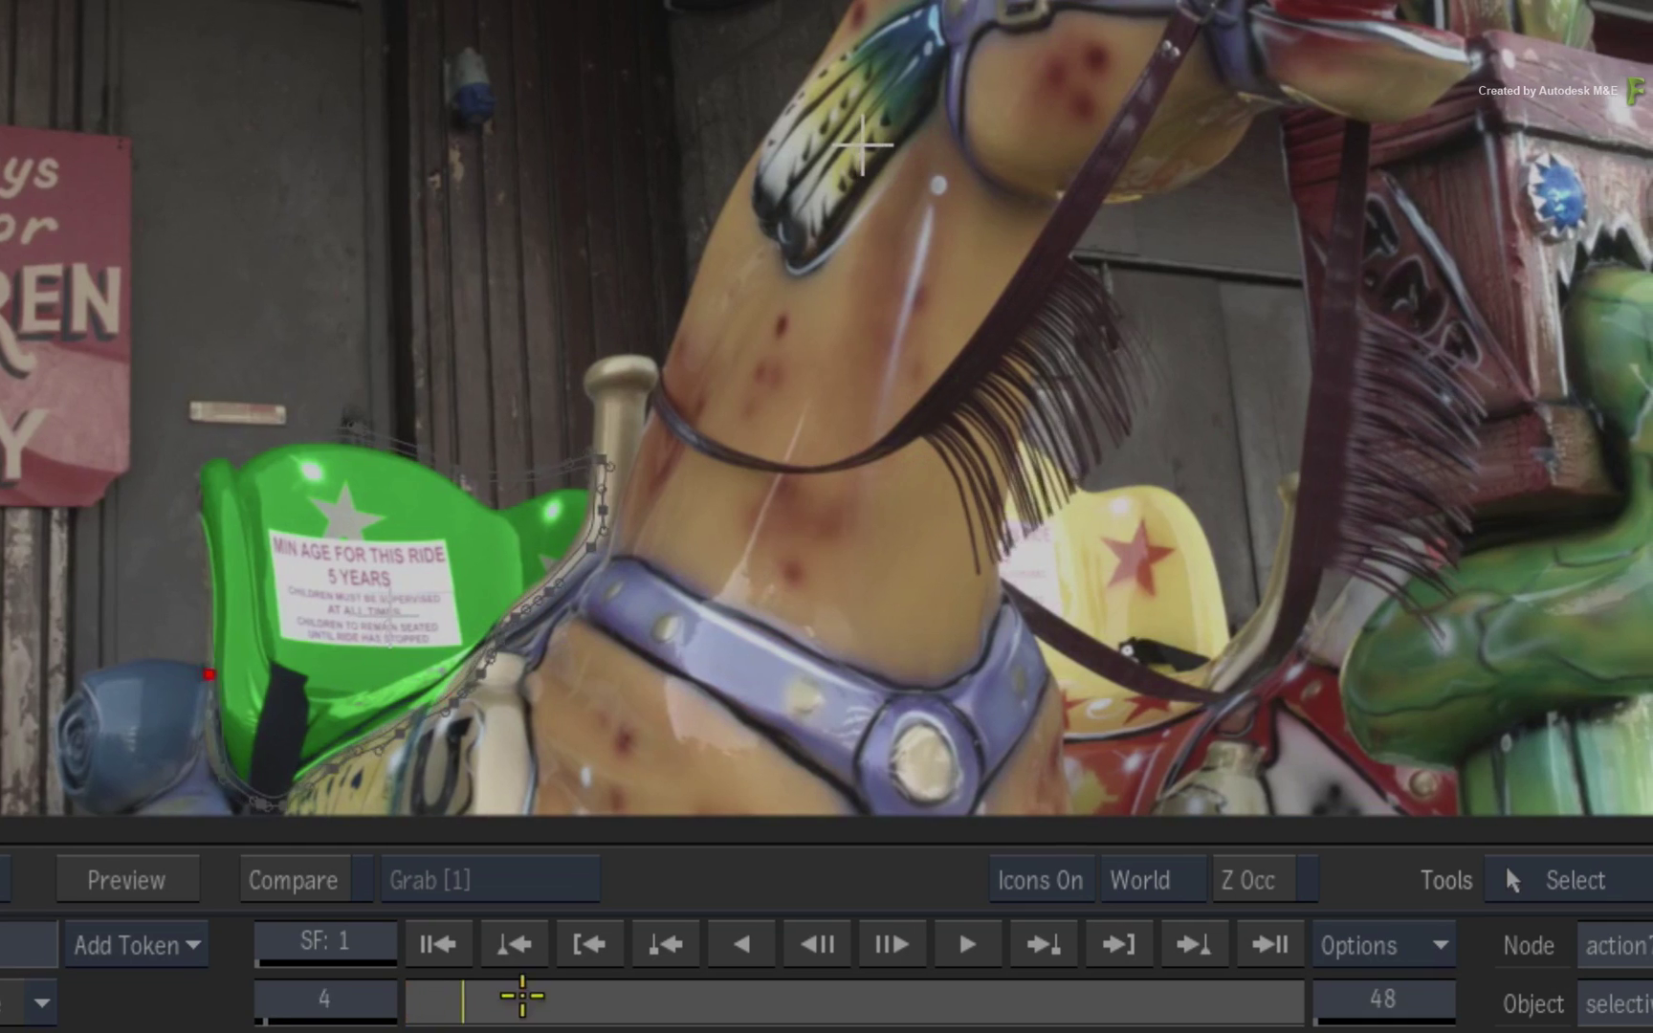
Play the shot to check the mask, stop on frame 1, and select the axis carrying the seat mask.
left_click(881, 749)
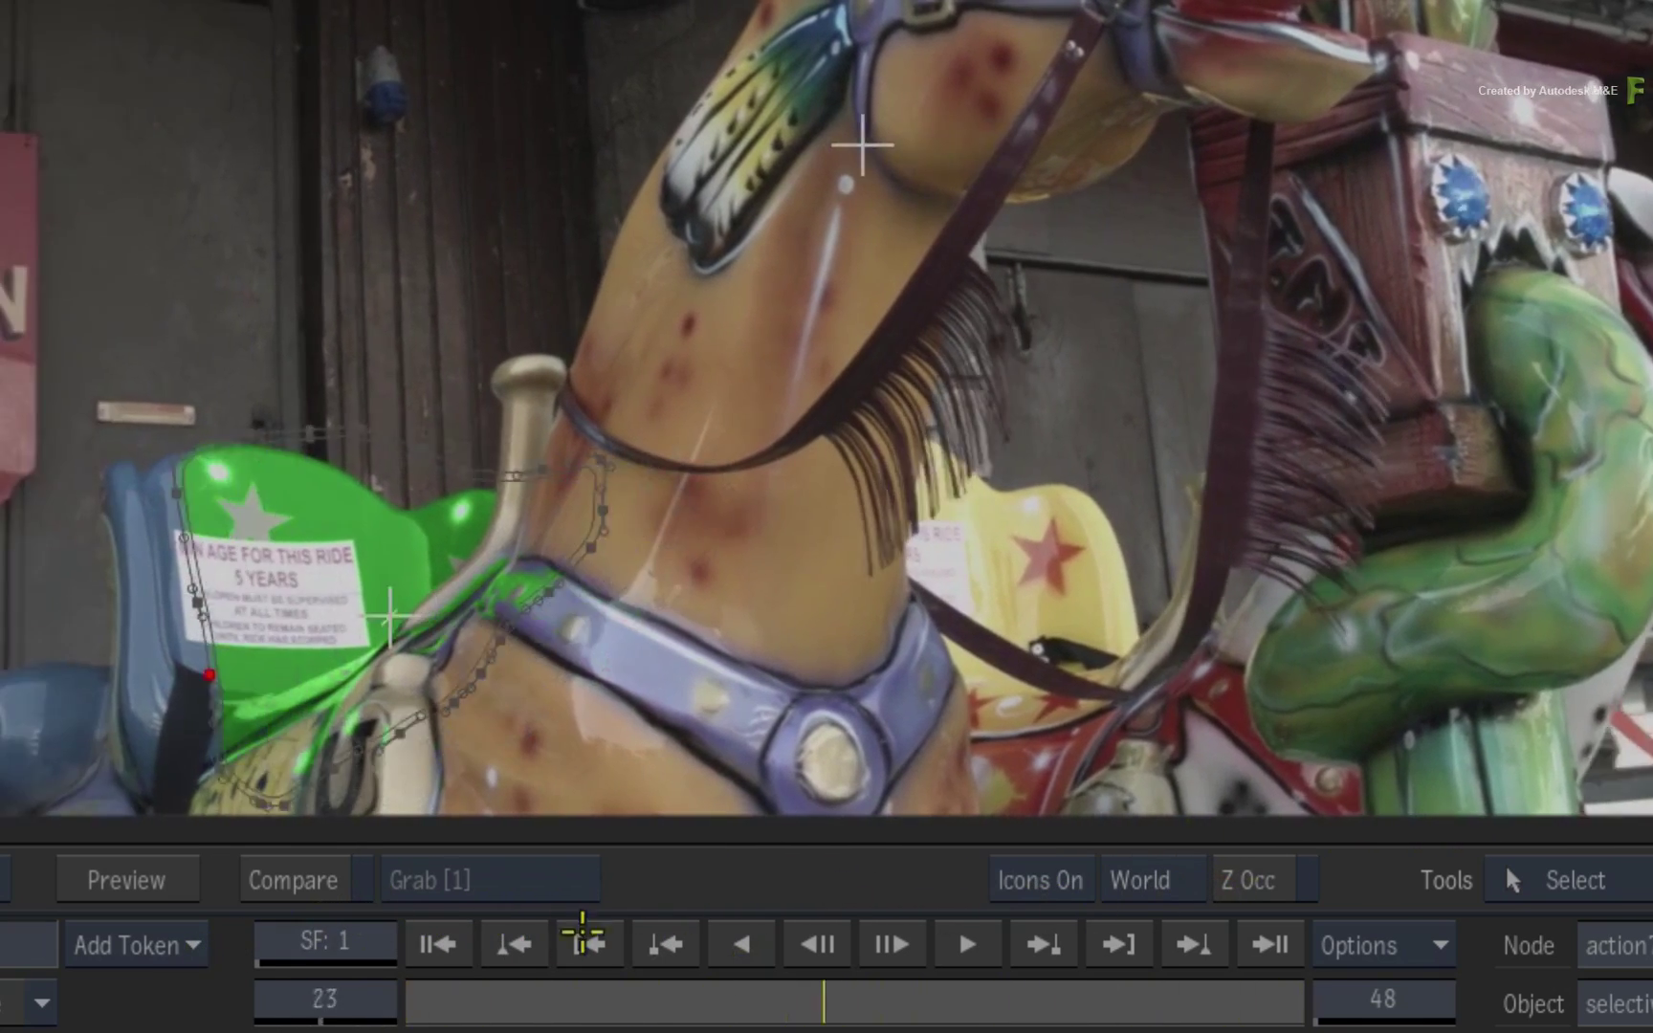
left_click(583, 930)
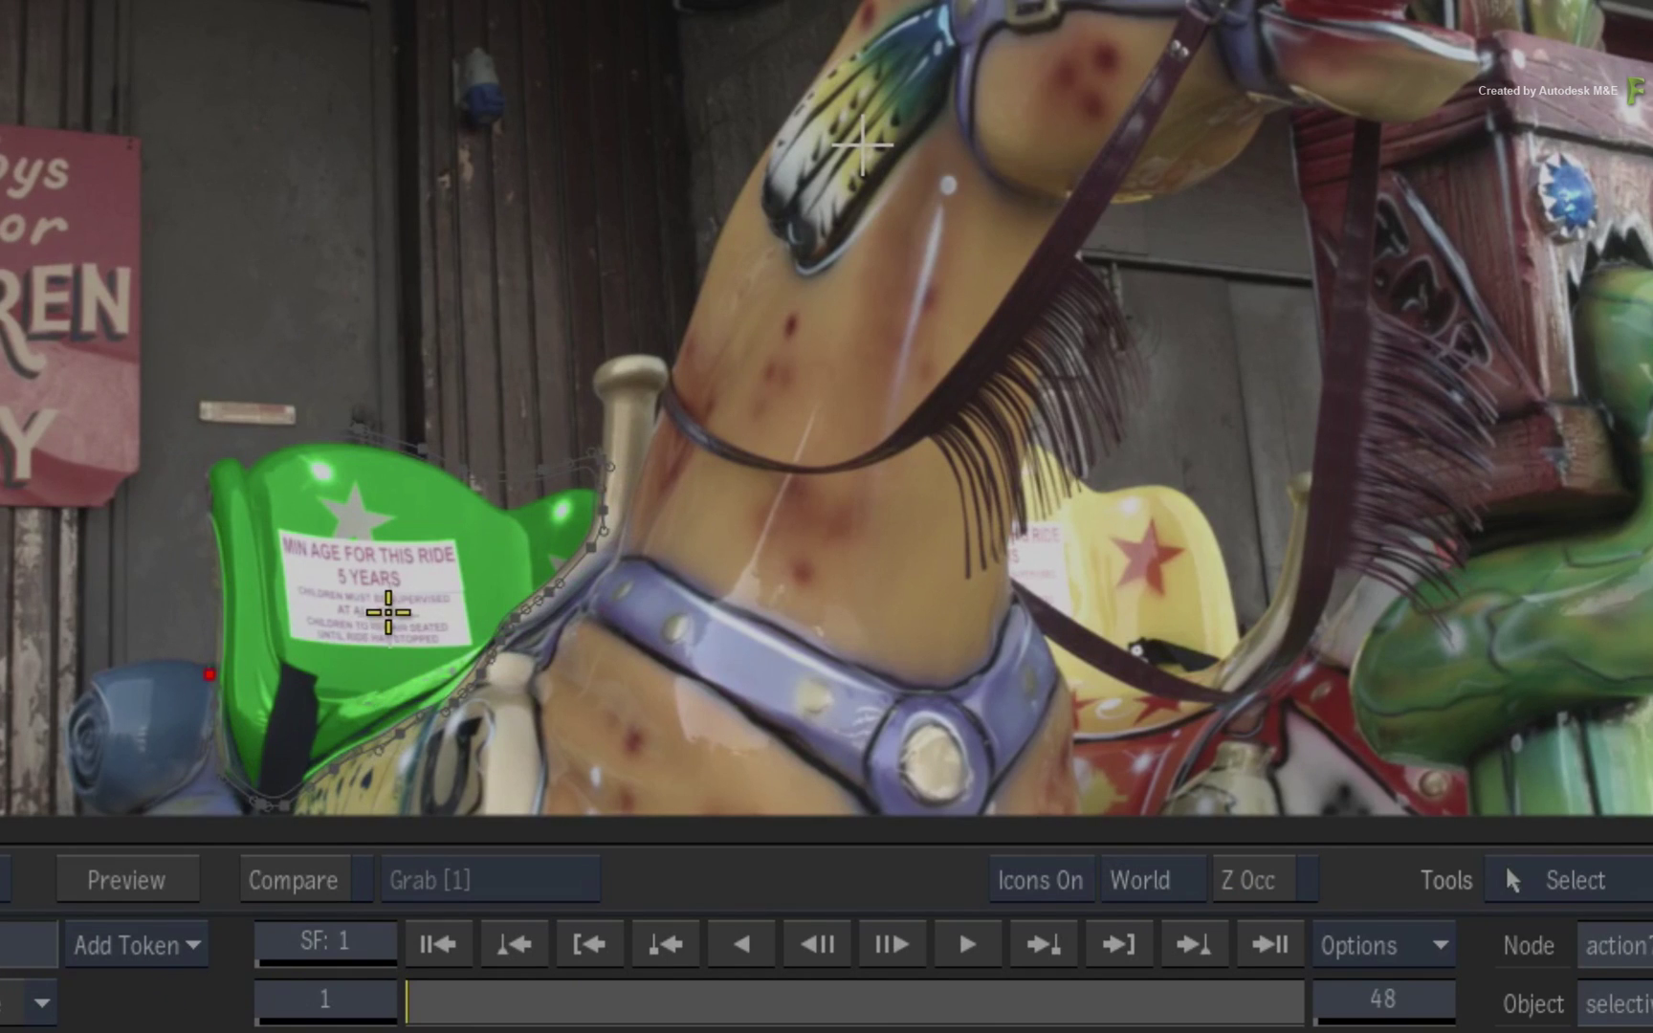
left_click(388, 610)
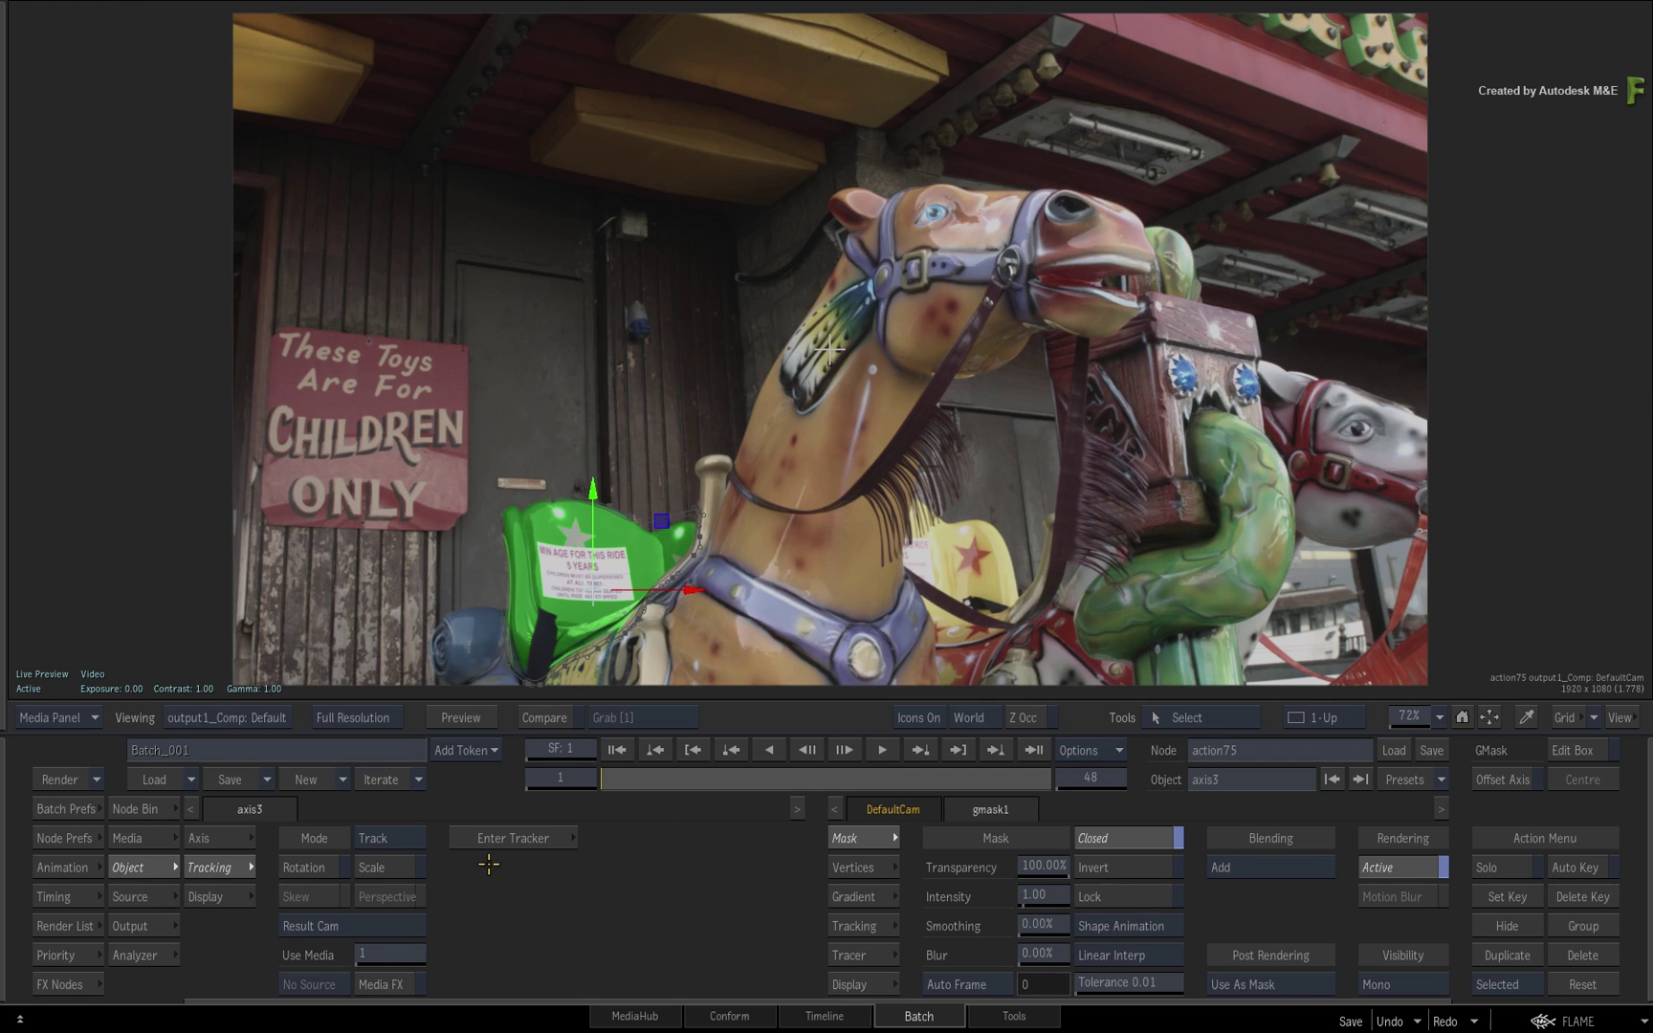
Track the seat with Offset Reference across all 48 frames onto the mask's axis and return to Action.
left_click(503, 838)
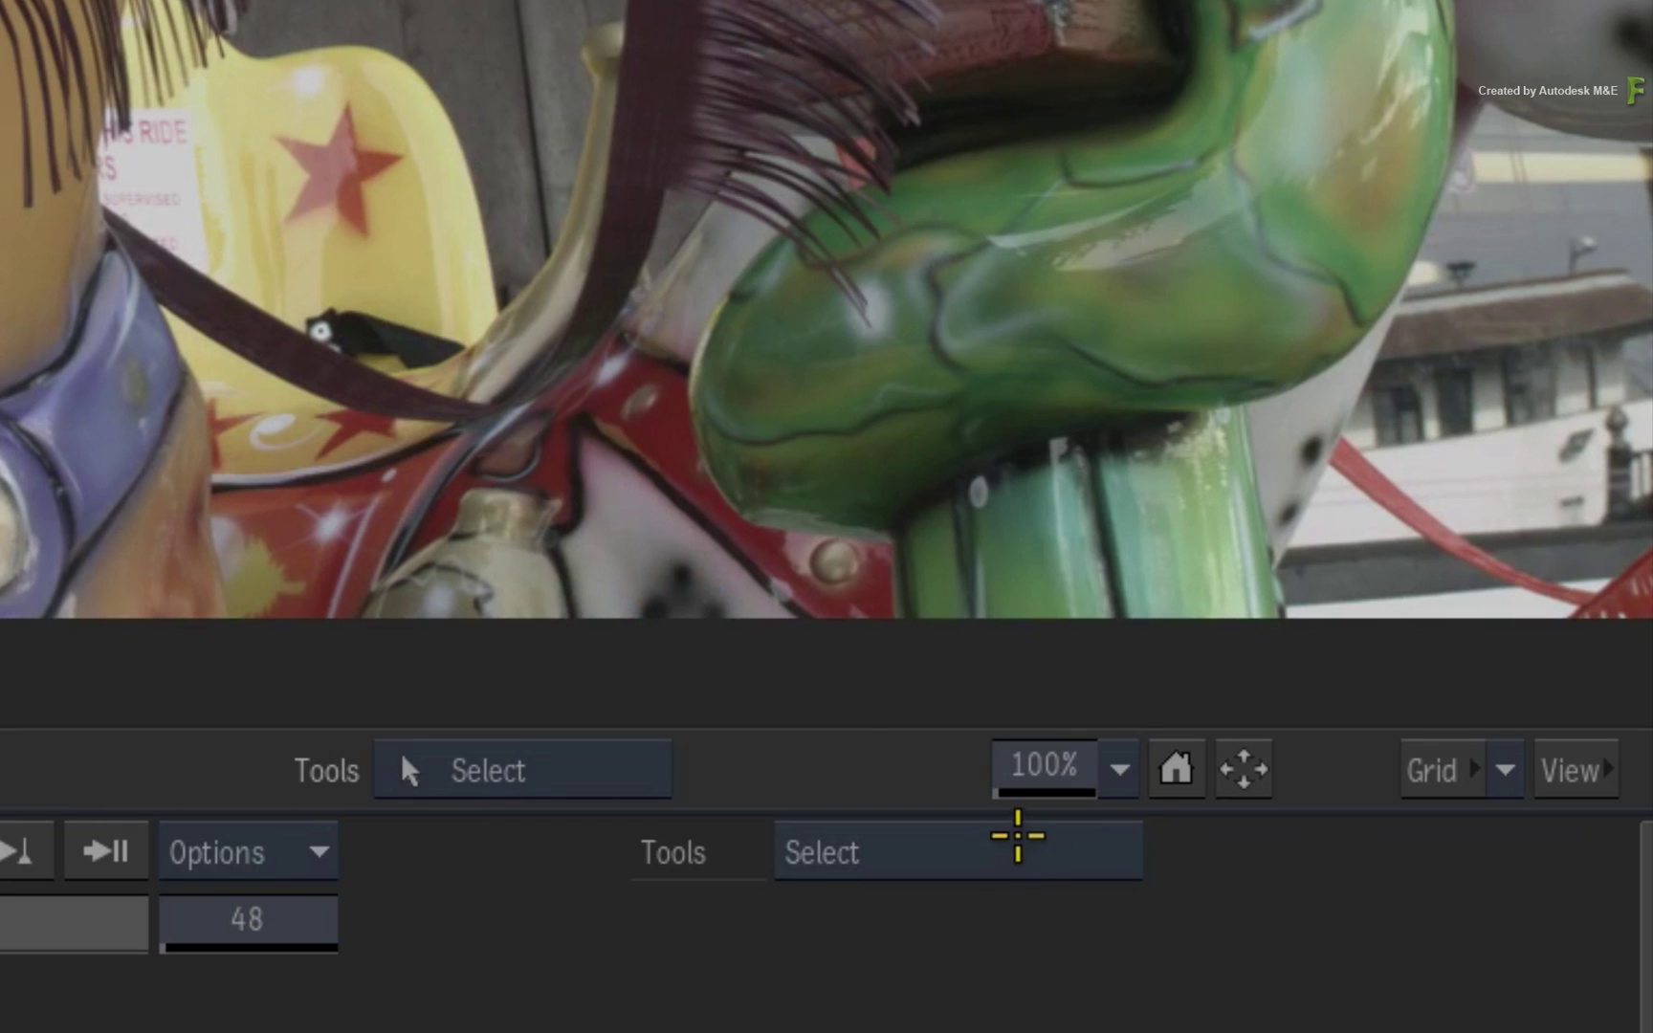
left_click(1398, 747)
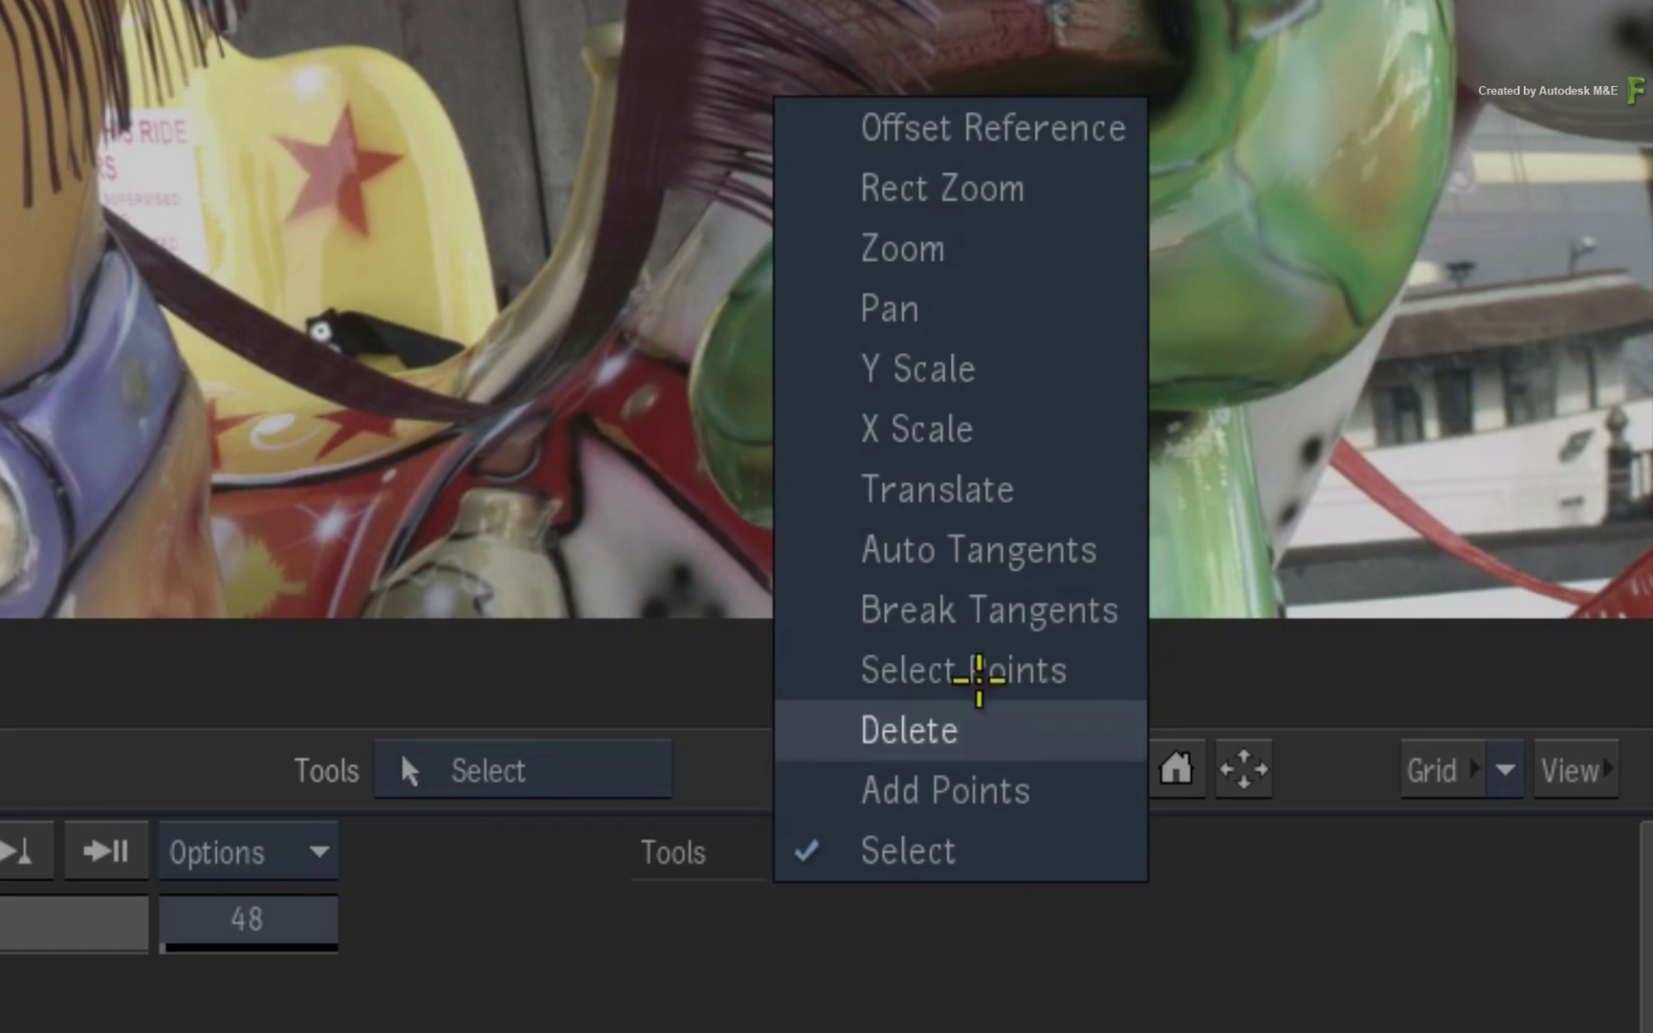
left_click(970, 126)
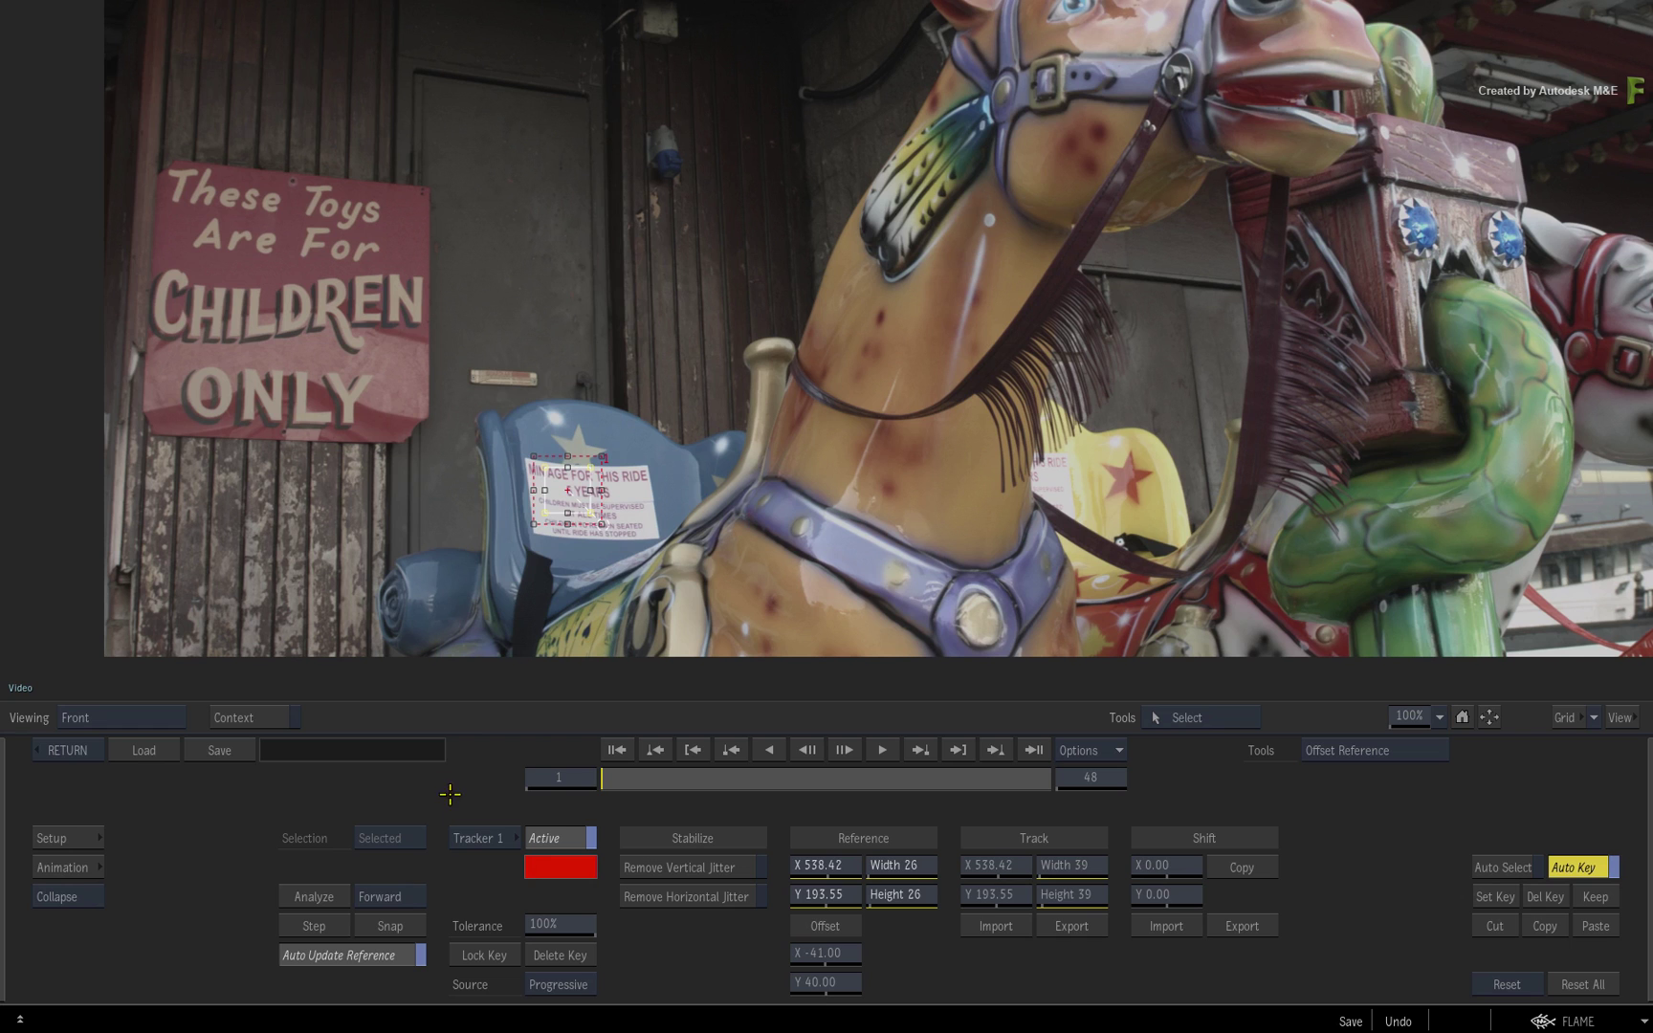
left_click(314, 896)
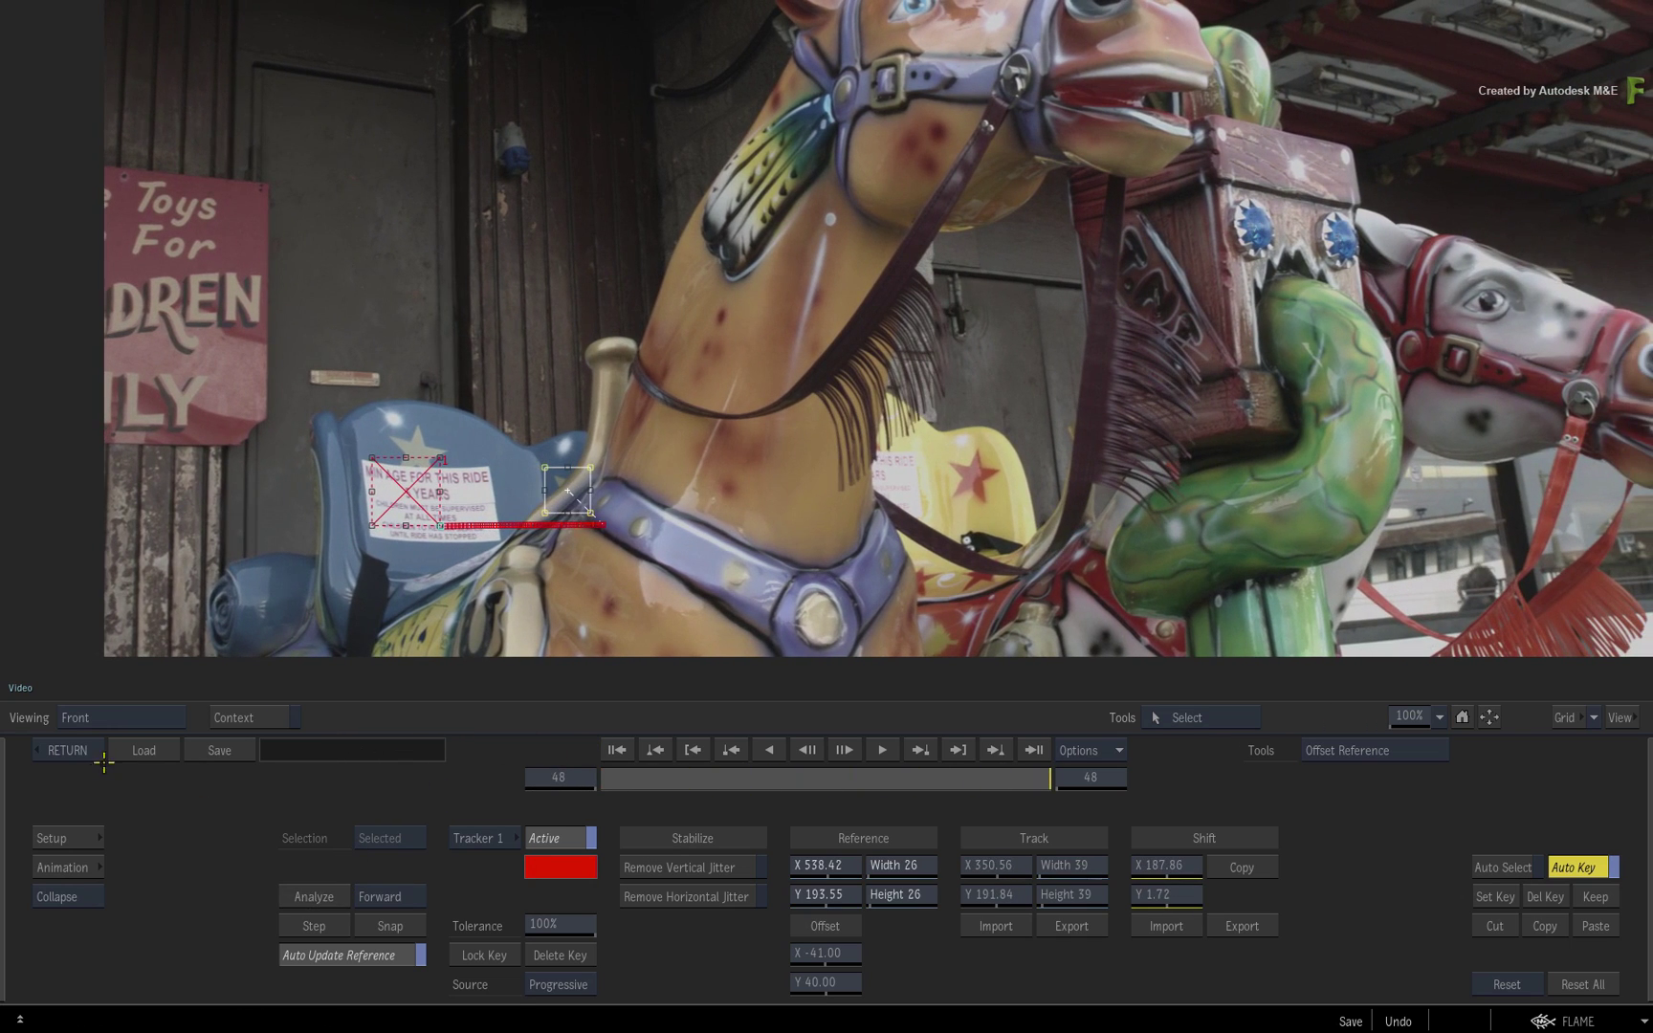
left_click(78, 750)
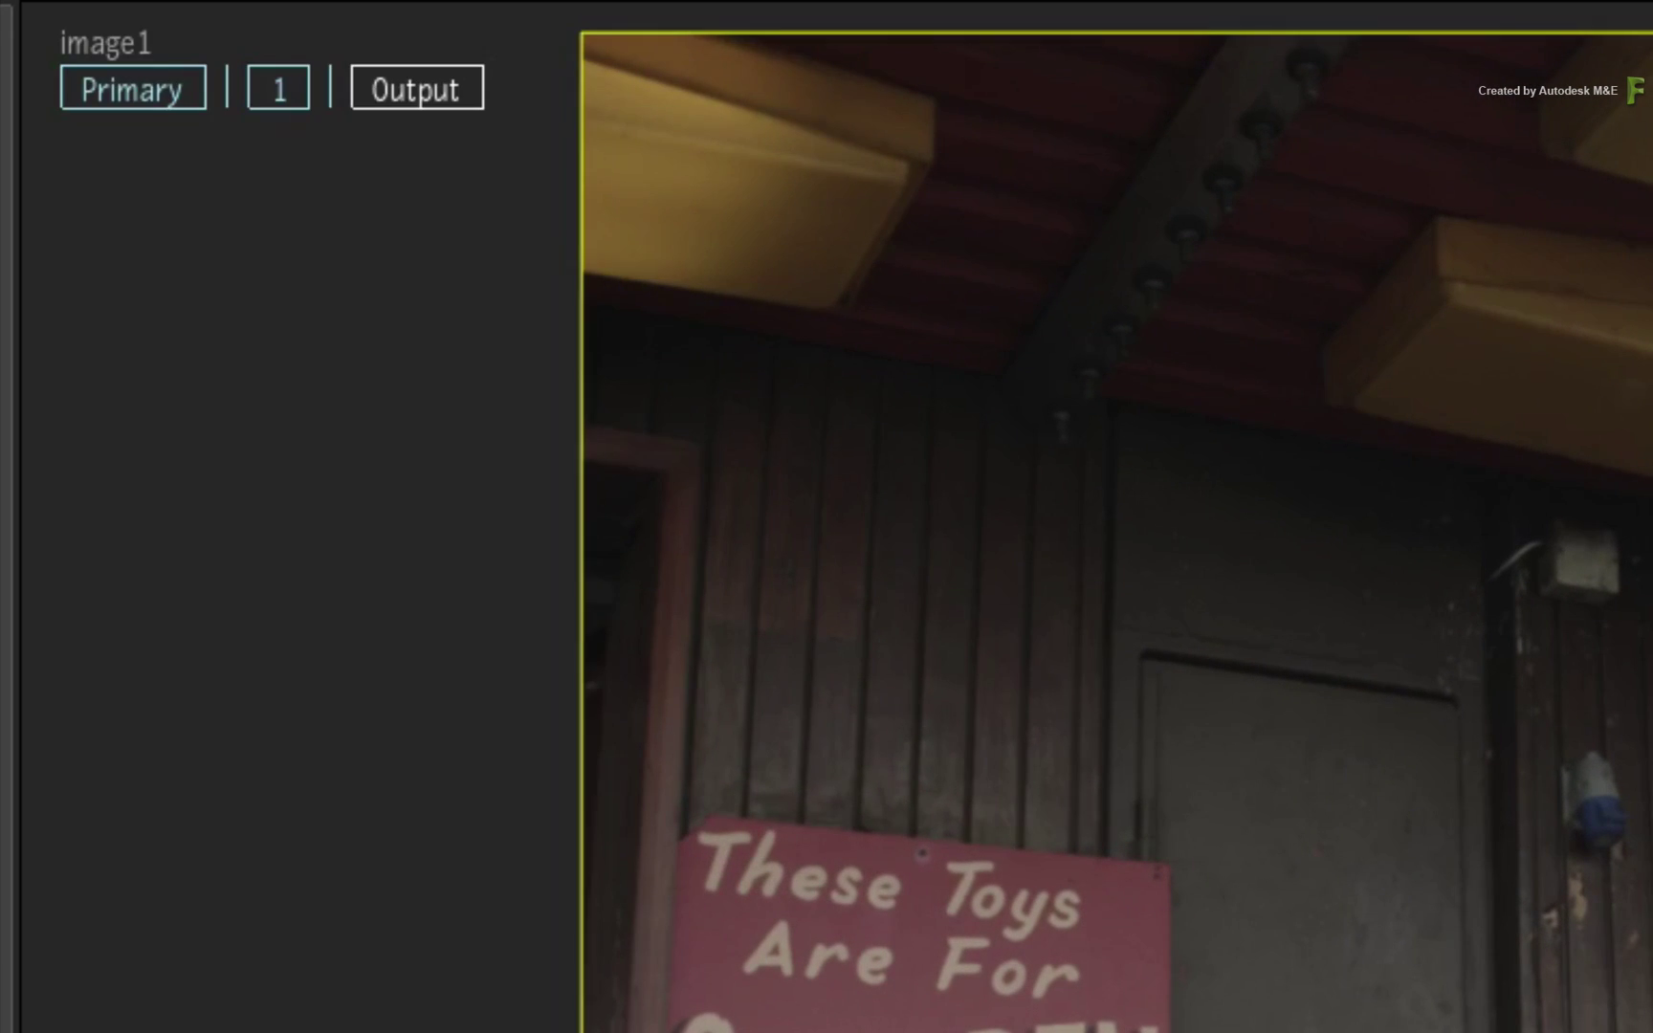
Back in the output view at mid-shot, set the seat recolour's hue to 100.
left_click(278, 88)
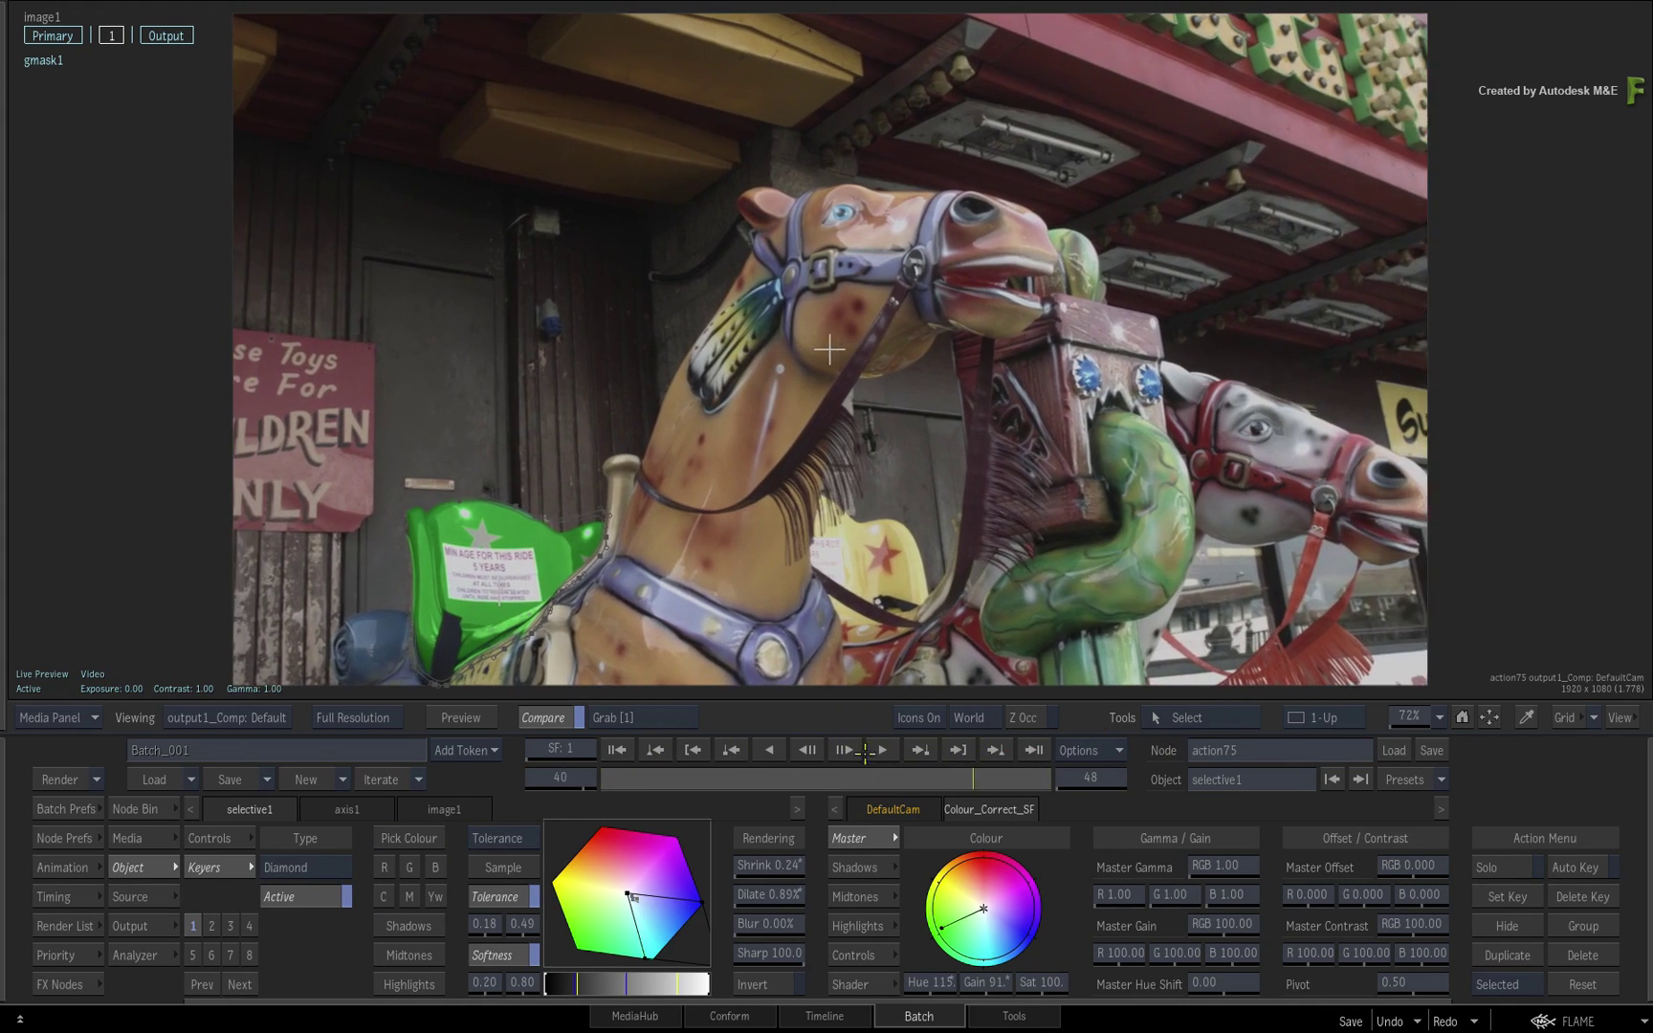
left_click(963, 750)
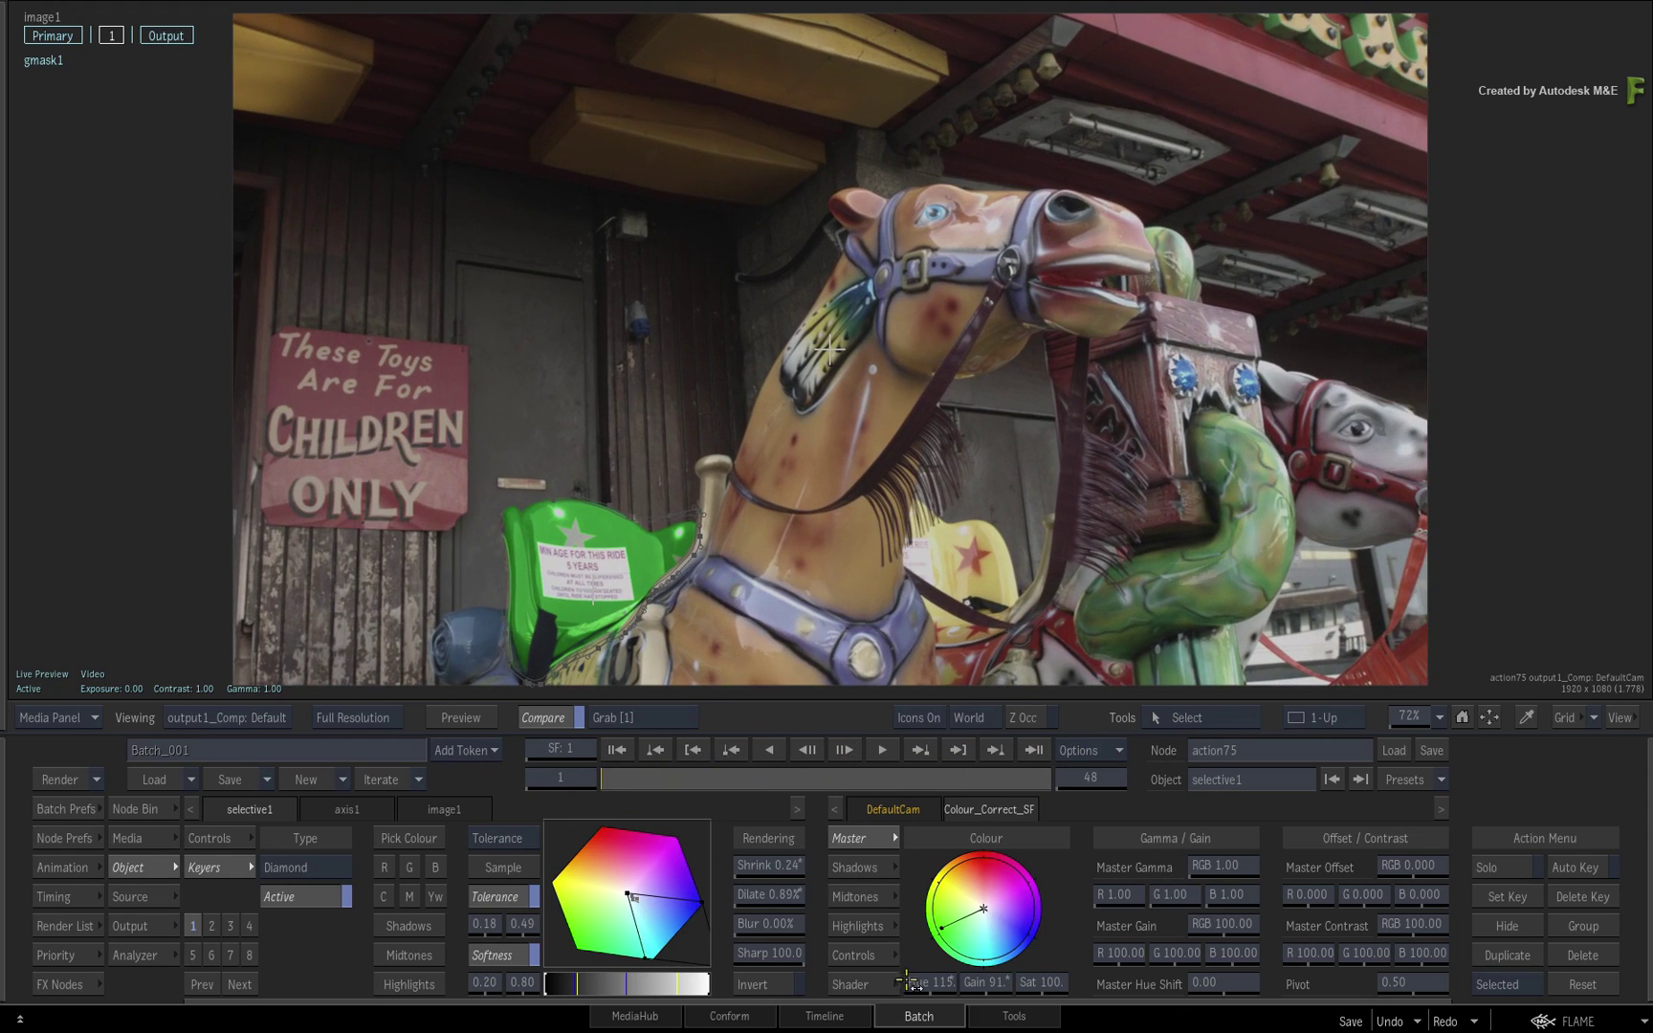
mouse_move(904, 982)
left_mouse_down()
mouse_move(1630, 882)
mouse_move(762, 817)
left_mouse_up()
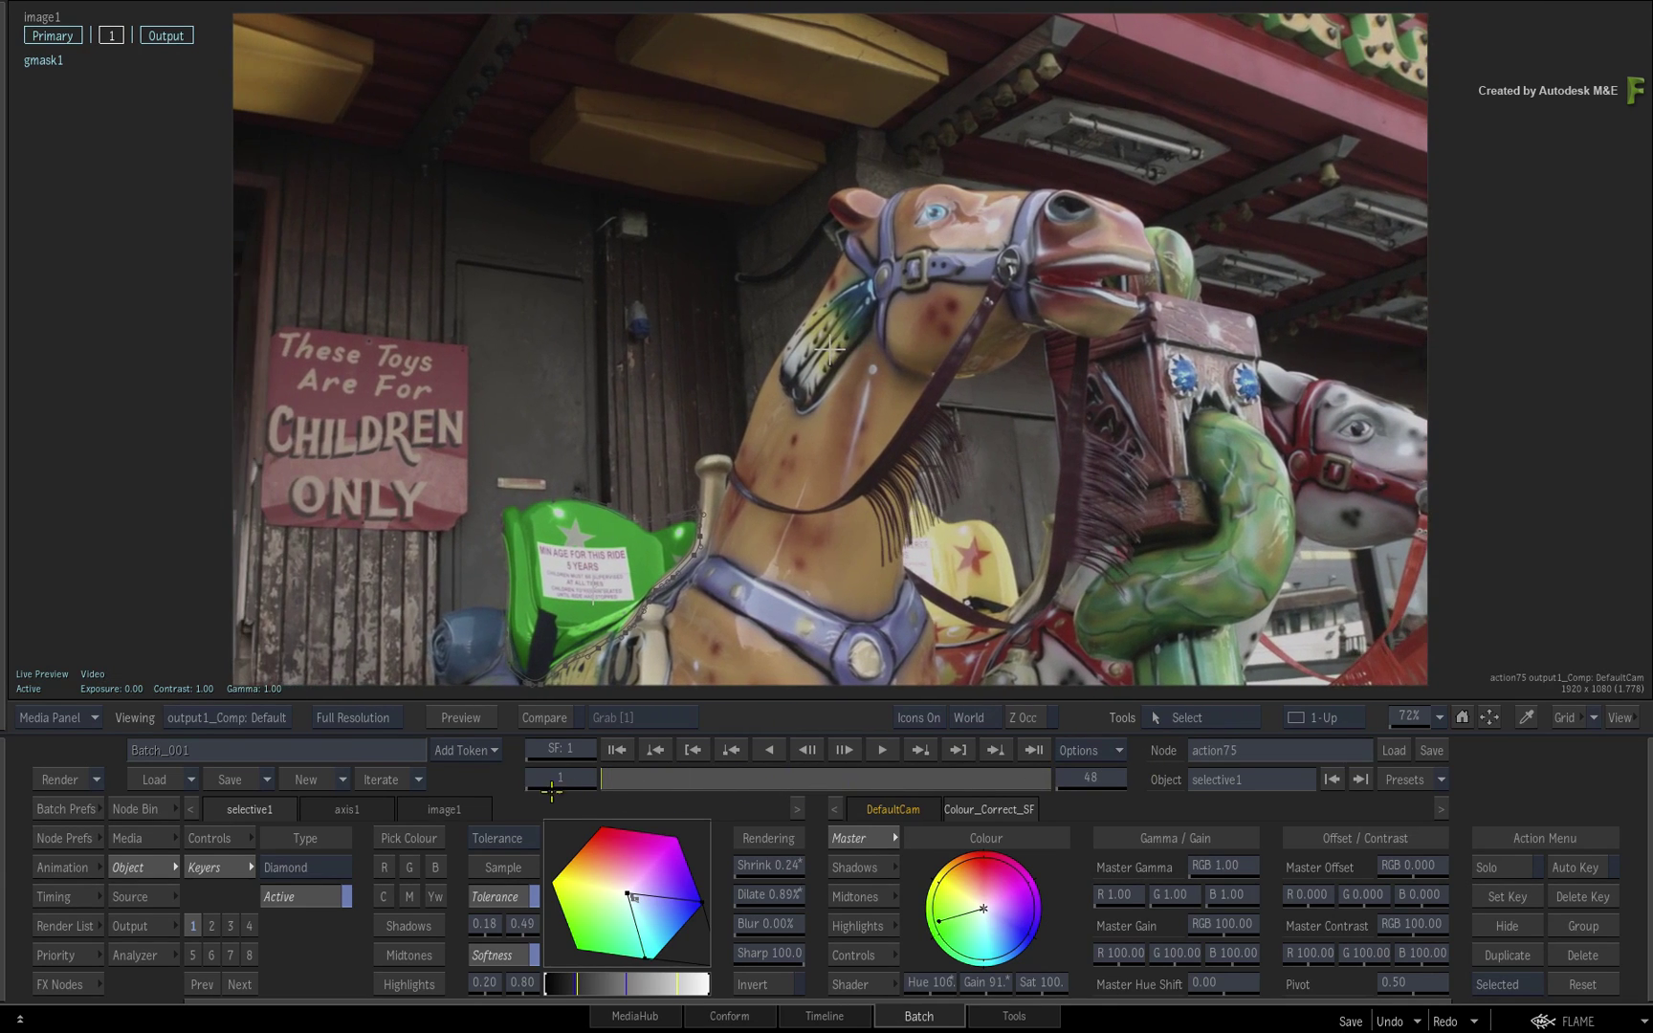
Page through the object buttons and switch to the Action node schematic.
left_click(242, 985)
left_click(206, 985)
left_click(205, 984)
key("Tab")
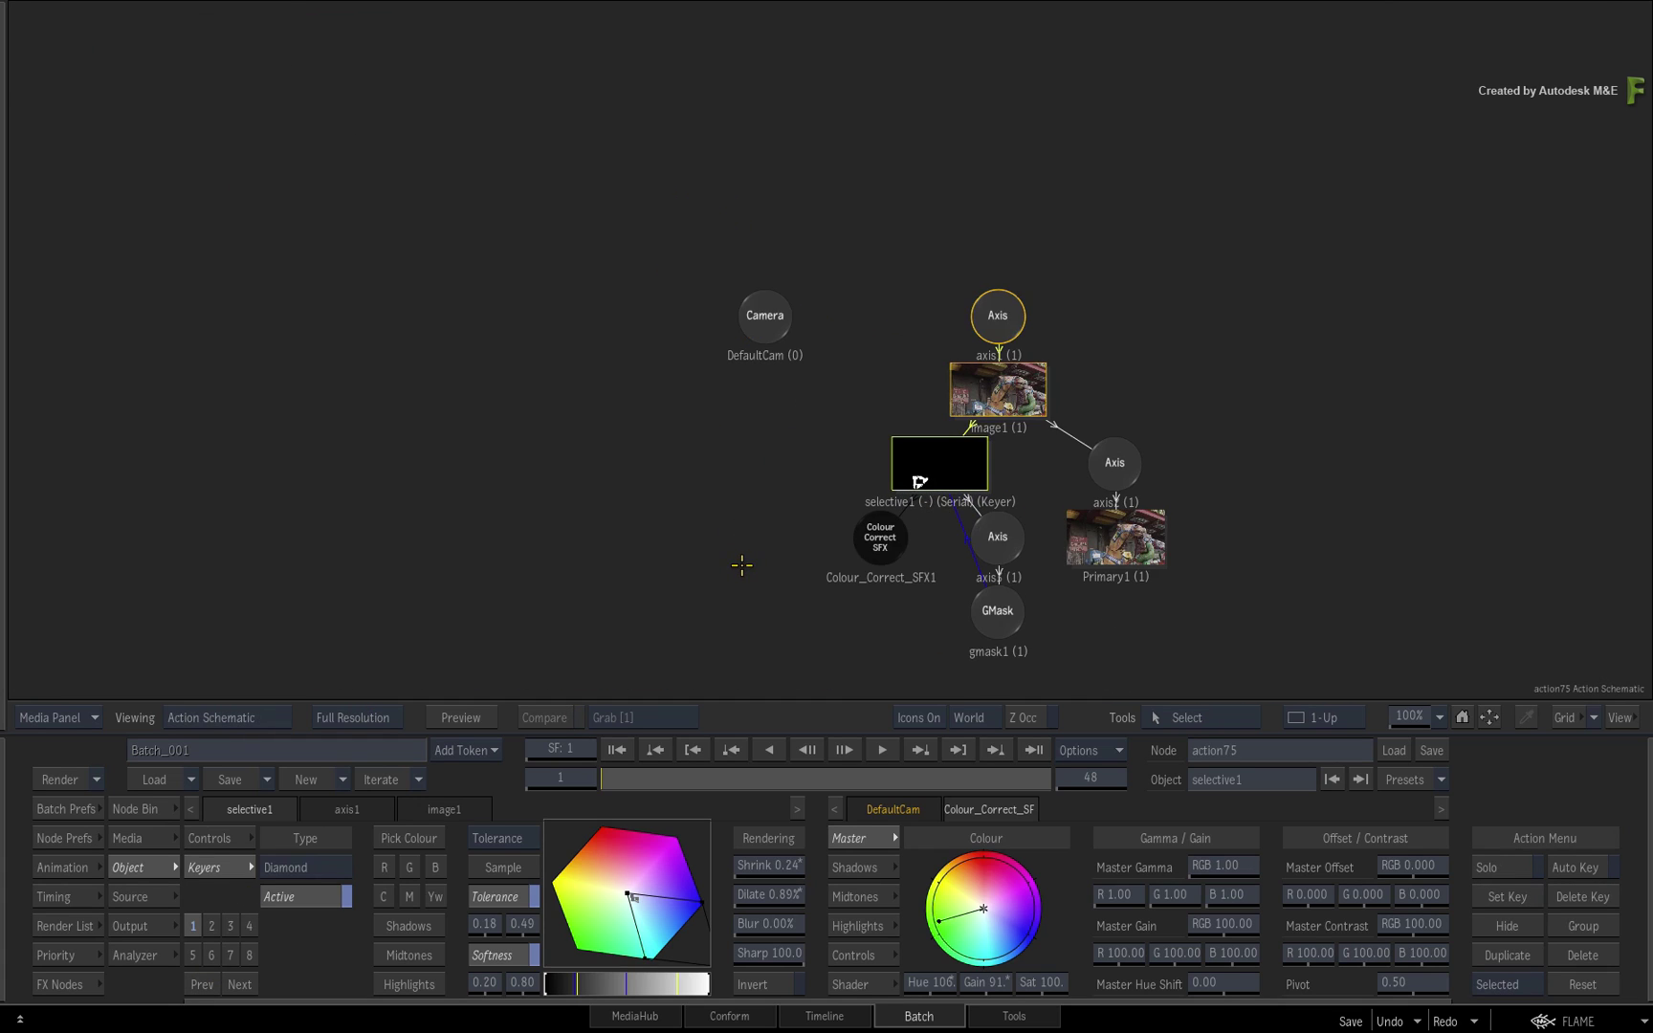
Switch the viewer from the schematic back to the output1_Comp image.
key("Tab")
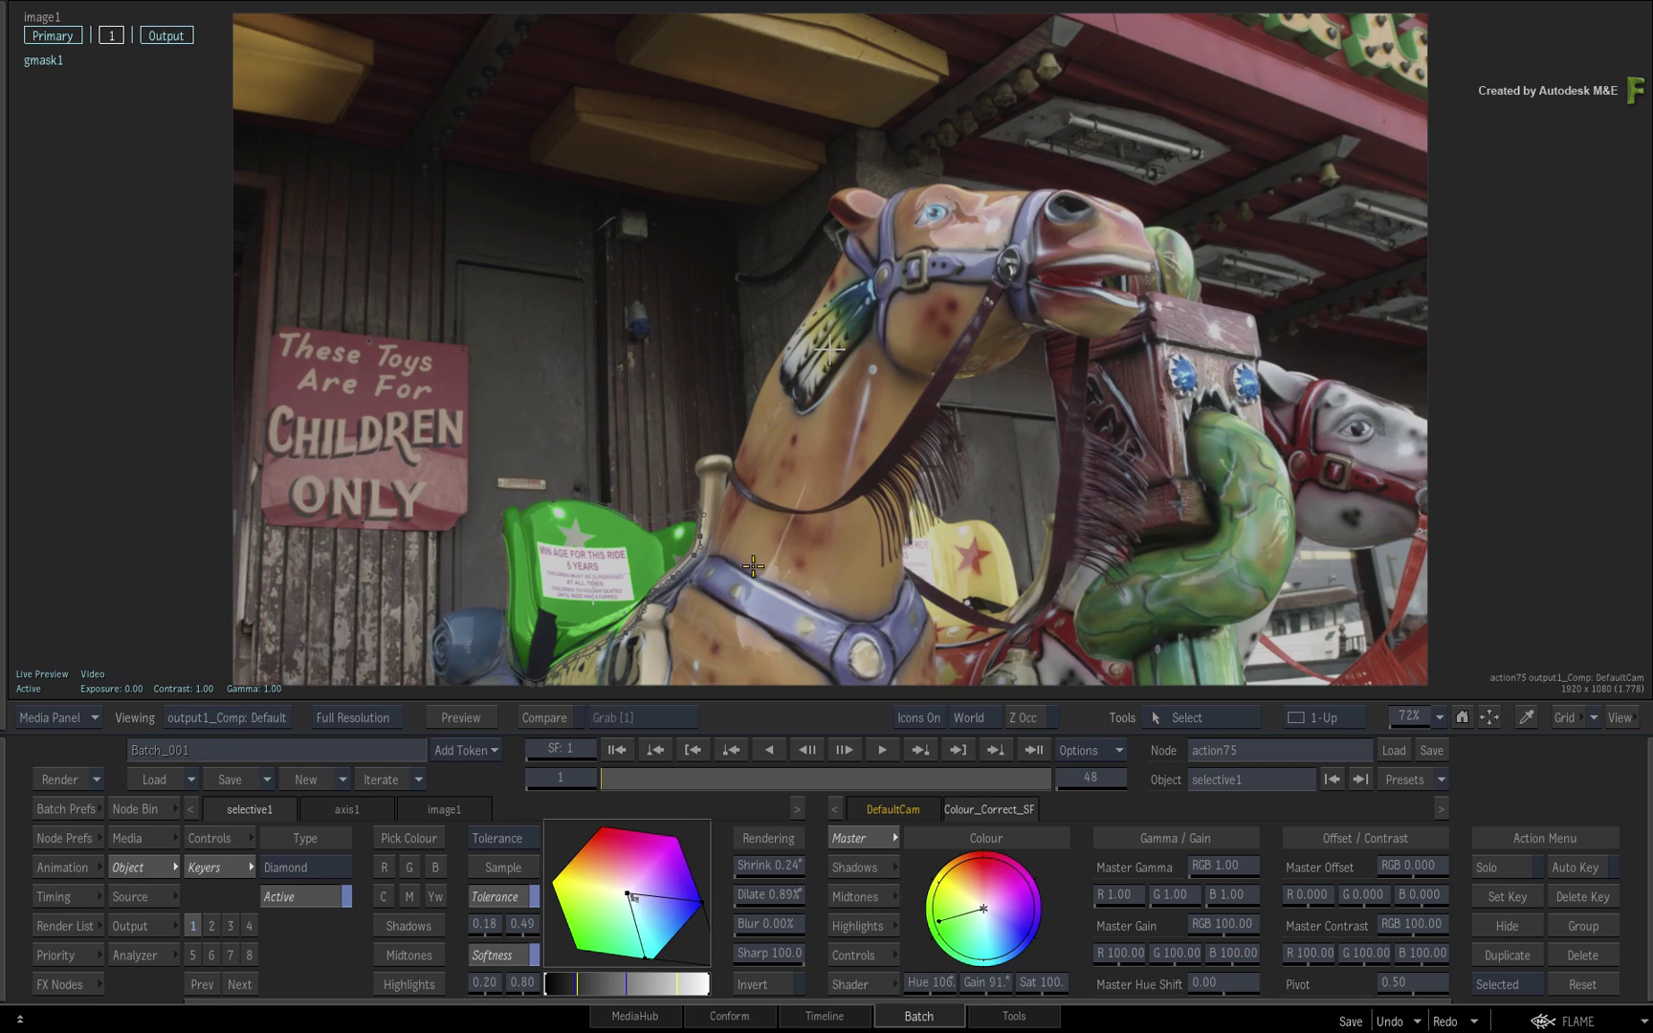
key("space")
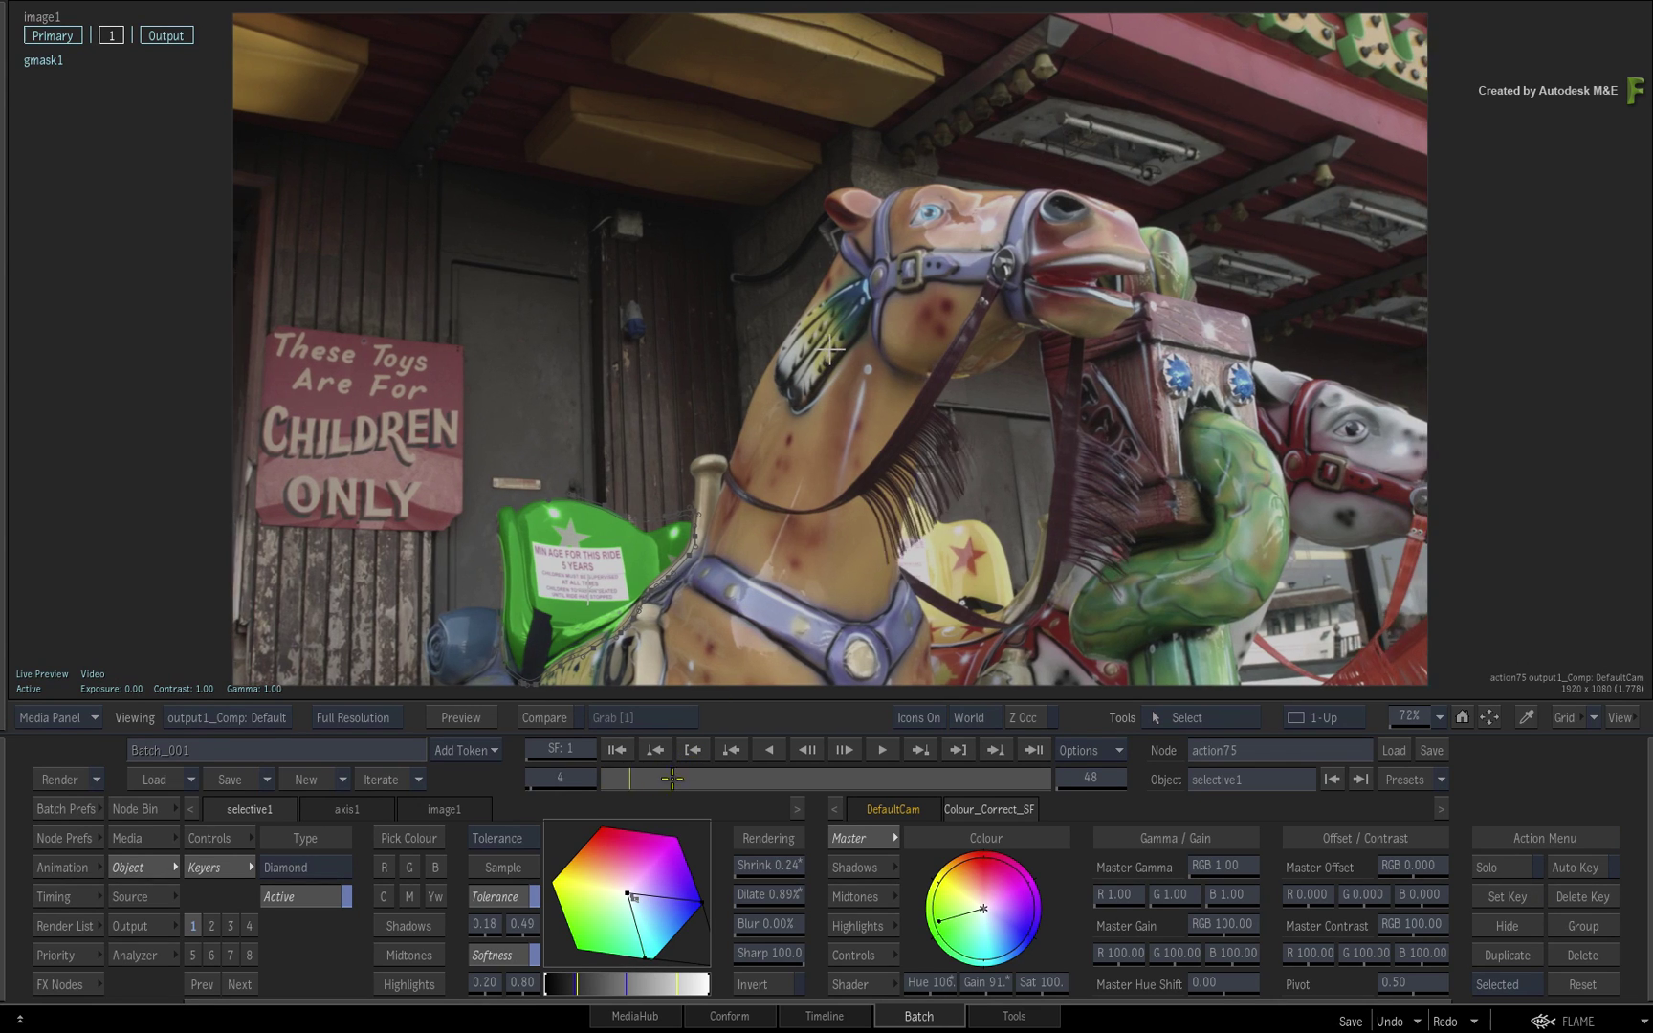